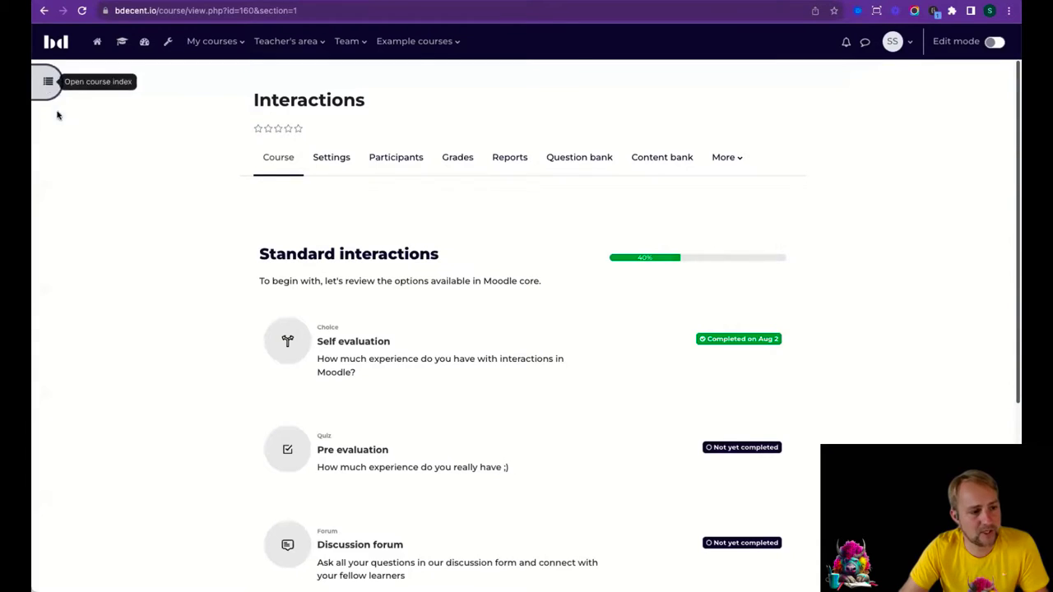
Step: Go to the course's Content interactions section and open the Learning nugget example activity
{"action": "left_click", "coordinate": [42, 81]}
{"action": "left_click", "coordinate": [114, 304]}
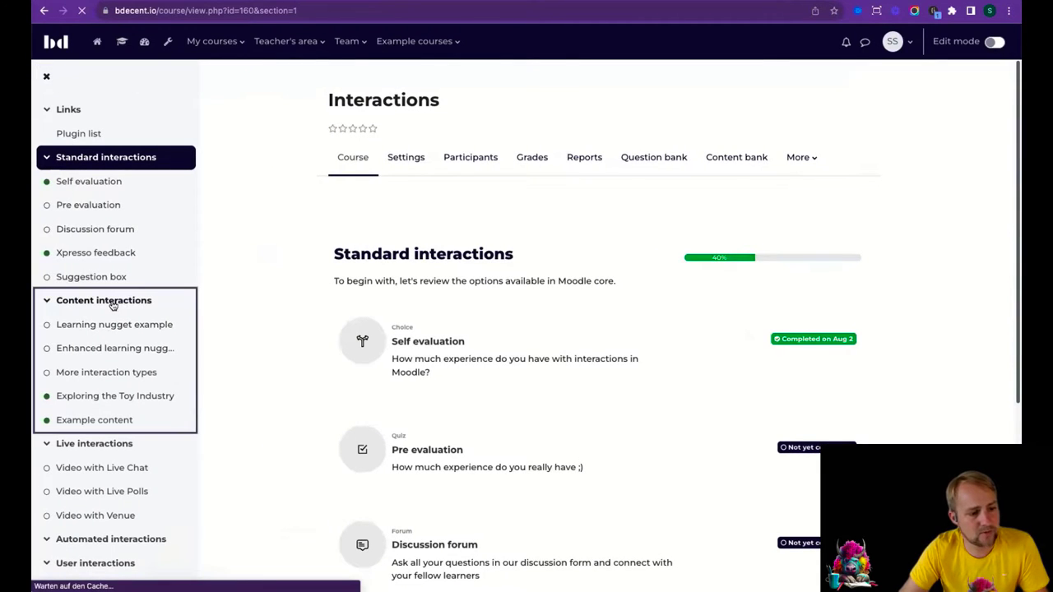
{"action": "left_click", "coordinate": [48, 76]}
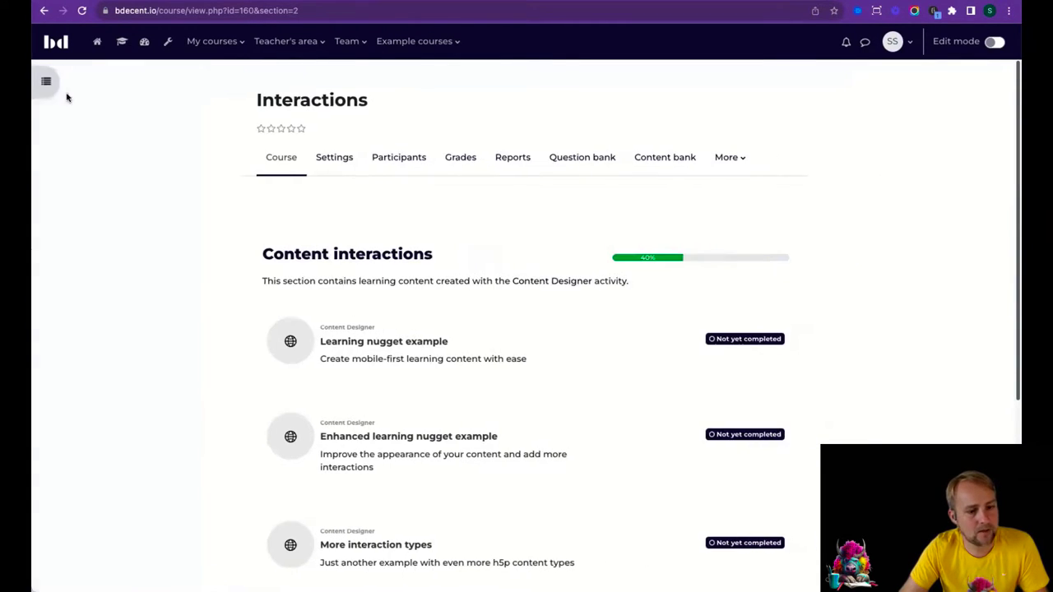
{"action": "scroll", "coordinate": [439, 338], "scroll_direction": "down", "scroll_amount": 3}
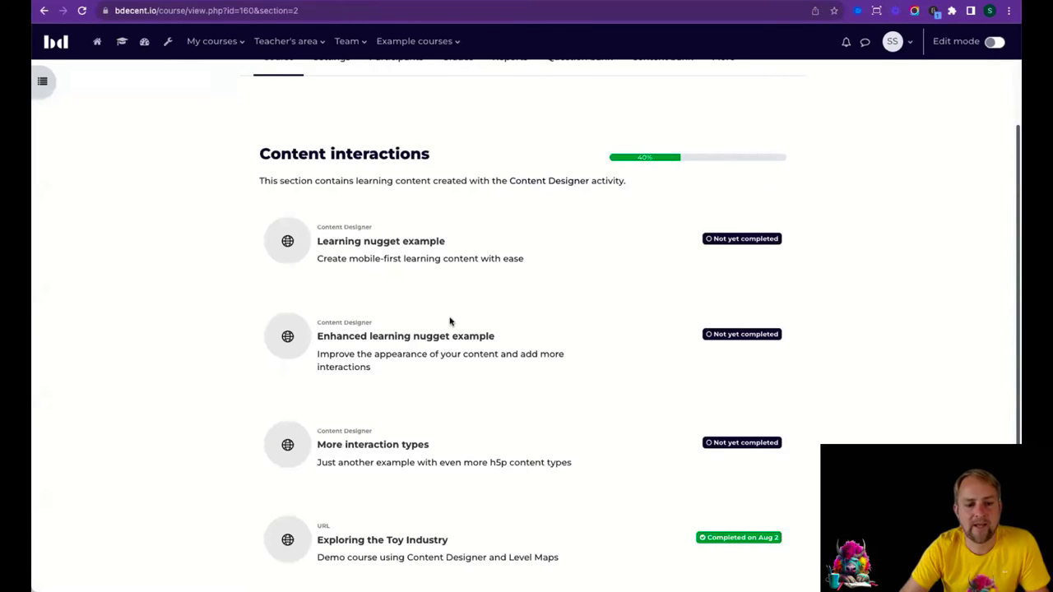
{"action": "left_click", "coordinate": [371, 245]}
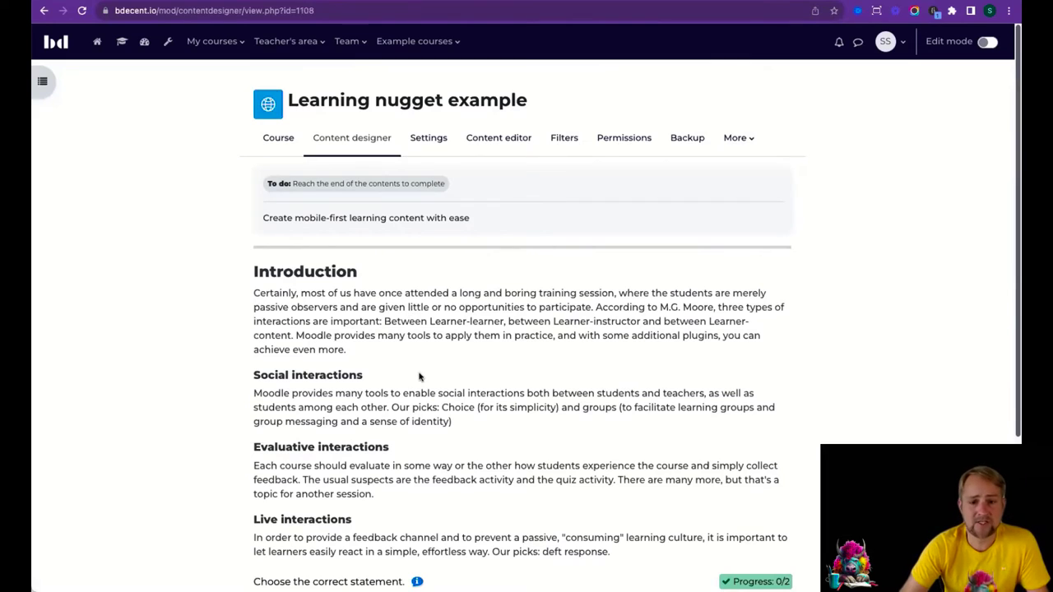
Step: Read through the learning nugget's introduction text down to the statement quiz at its end
{"action": "scroll", "coordinate": [419, 376], "scroll_direction": "down", "scroll_amount": 3}
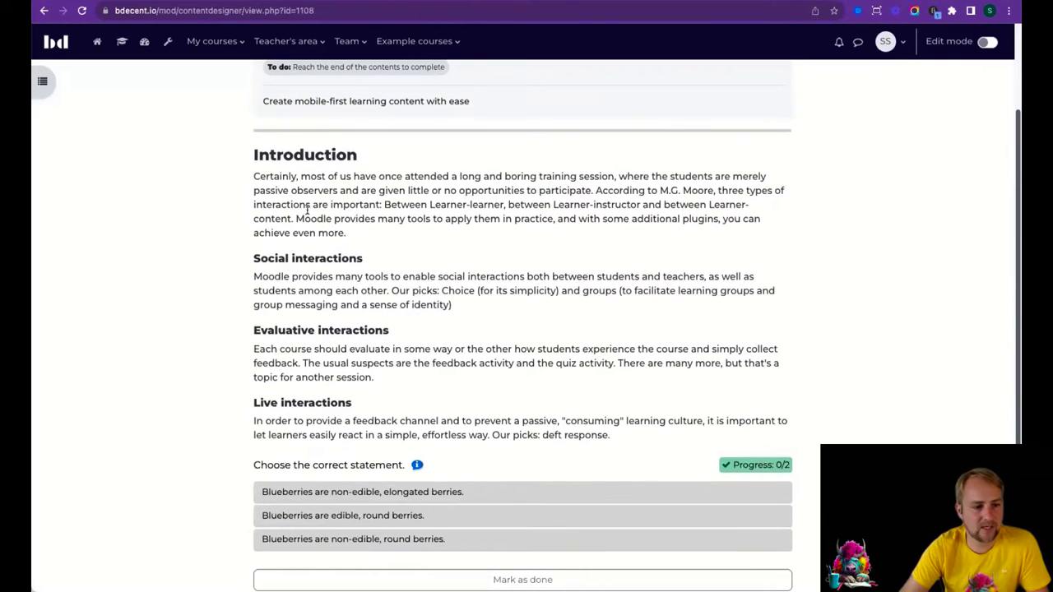
{"action": "double_click", "coordinate": [300, 148]}
{"action": "triple_click", "coordinate": [285, 178]}
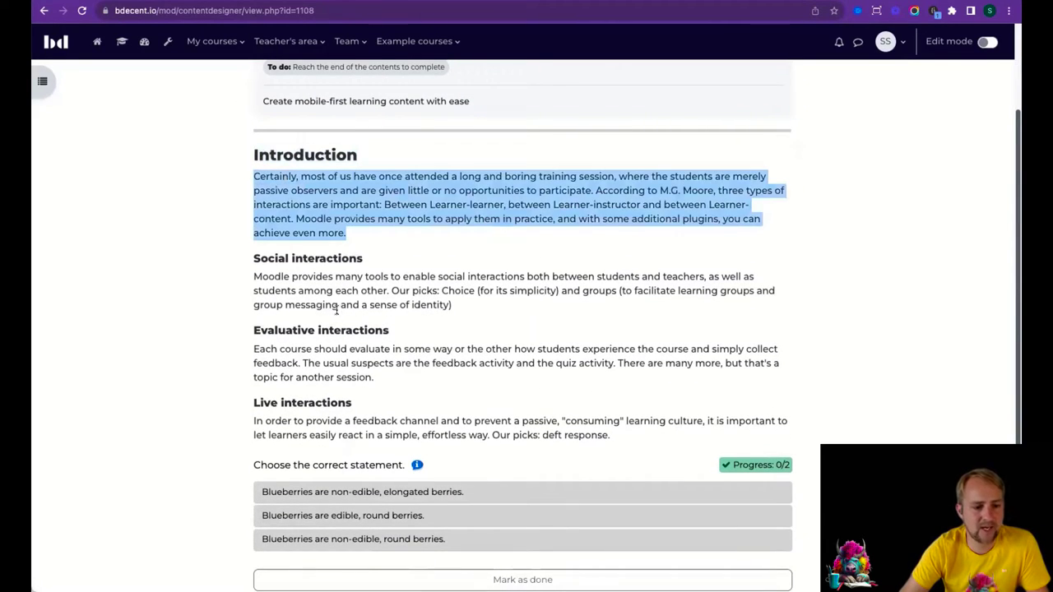
{"action": "scroll", "coordinate": [321, 263], "scroll_direction": "down", "scroll_amount": 1}
{"action": "left_click", "coordinate": [310, 228]}
{"action": "scroll", "coordinate": [406, 296], "scroll_direction": "down", "scroll_amount": 2}
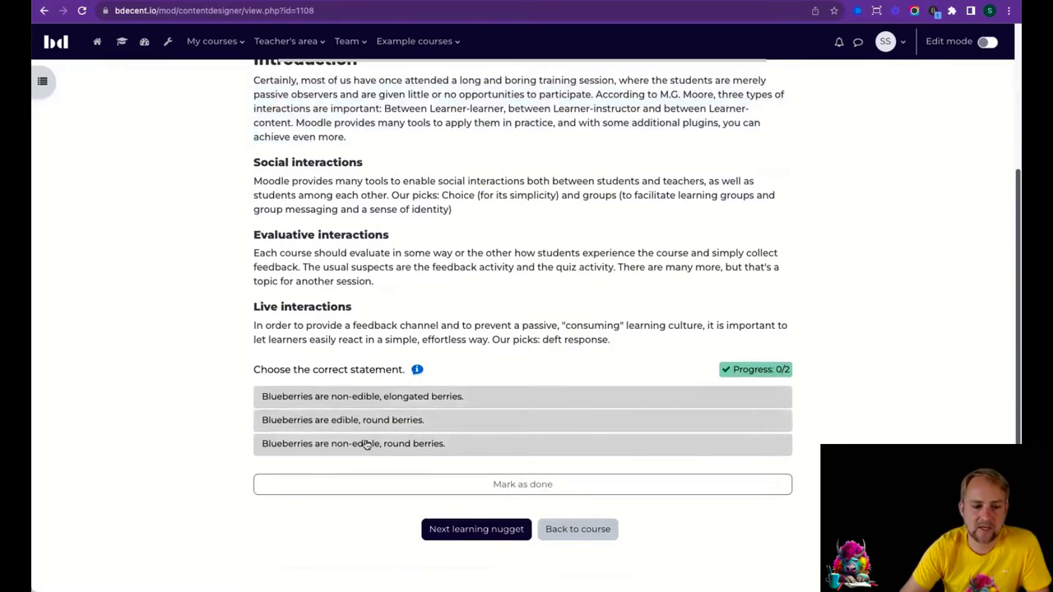
Step: Answer the quiz with "Blueberries are edible, round berries." and "Blueberries turn blue on ripening.", and mark the nugget as done
{"action": "left_click", "coordinate": [464, 421]}
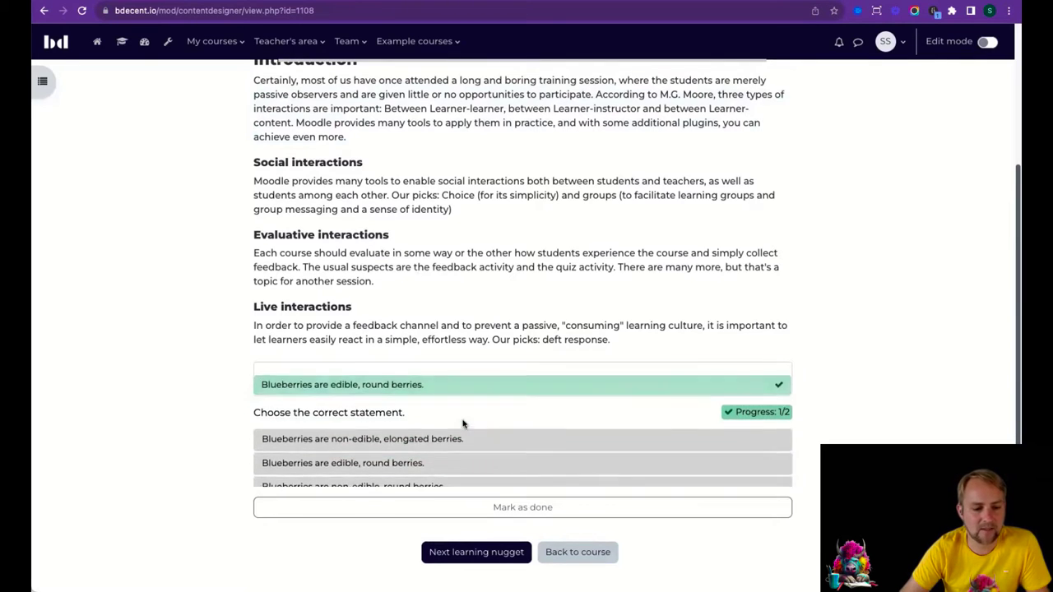
{"action": "scroll", "coordinate": [445, 414], "scroll_direction": "down", "scroll_amount": 1}
{"action": "left_click", "coordinate": [394, 411]}
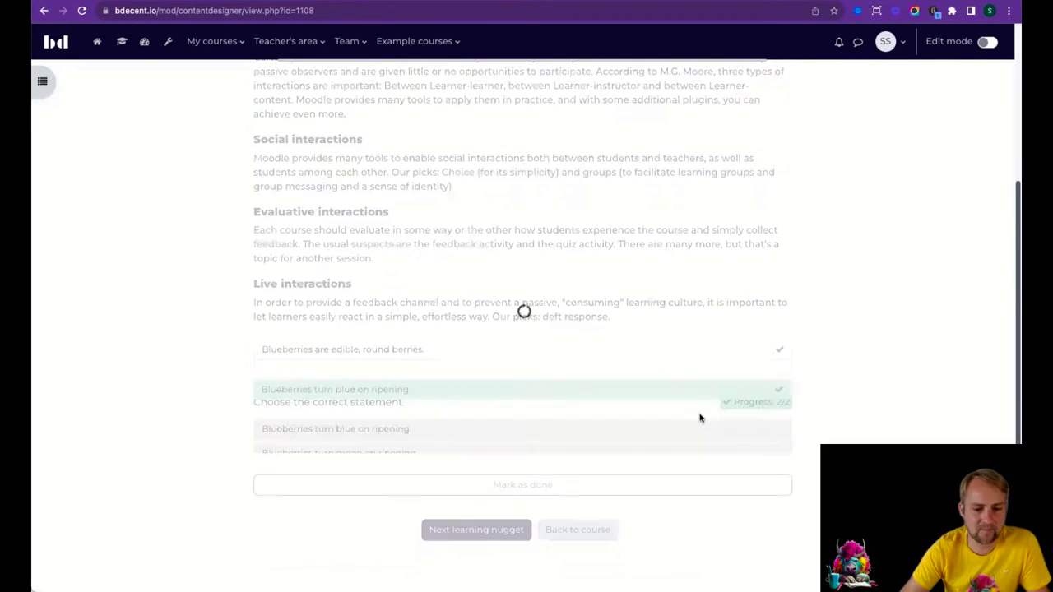
{"action": "scroll", "coordinate": [752, 444], "scroll_direction": "down", "scroll_amount": 1}
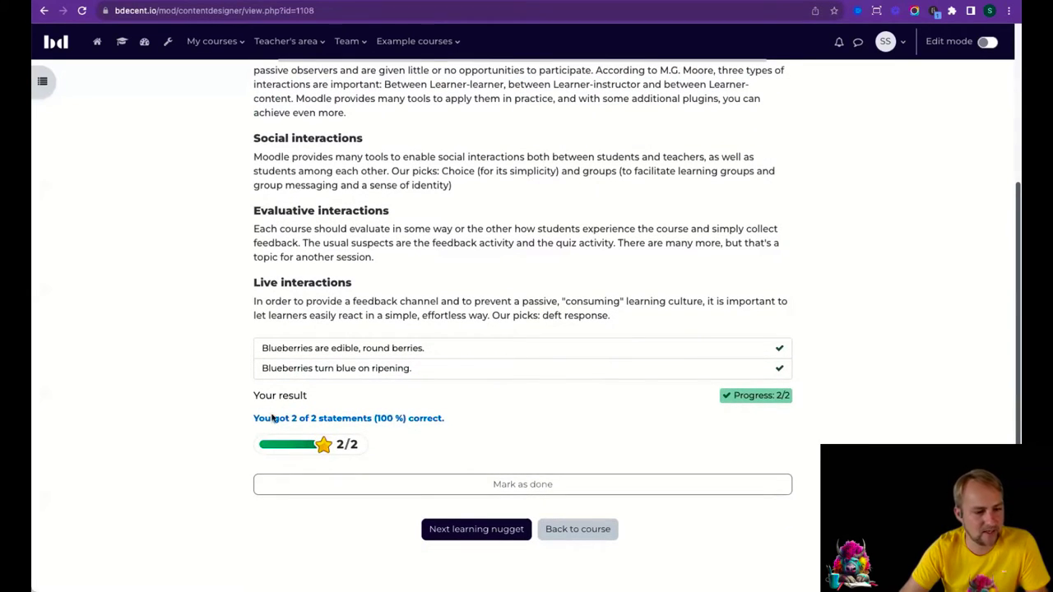
{"action": "left_click_drag", "start_coordinate": [271, 416], "coordinate": [322, 438]}
{"action": "left_click", "coordinate": [390, 443]}
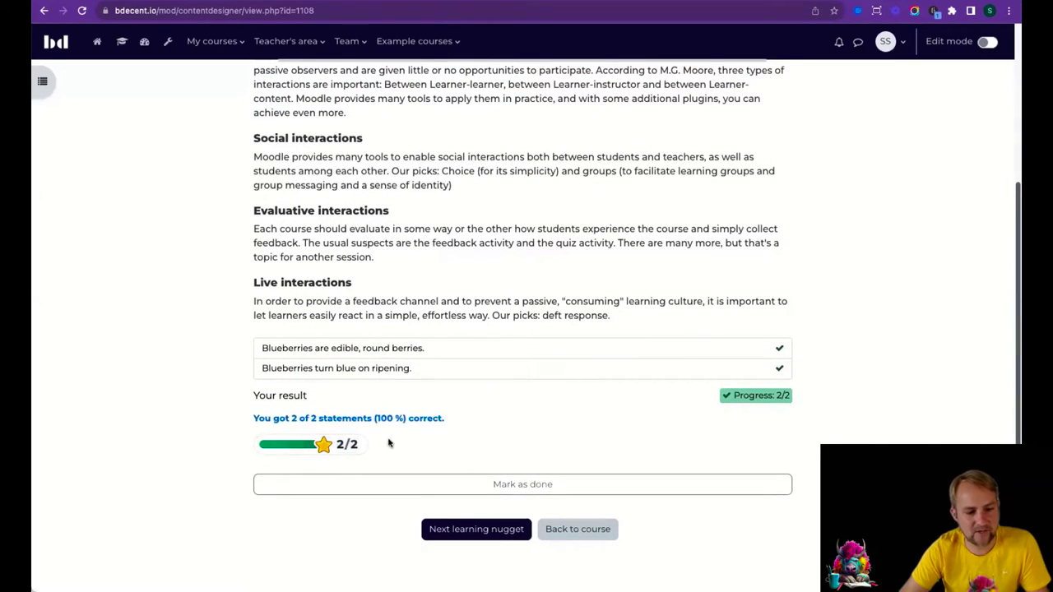
{"action": "left_click", "coordinate": [502, 484]}
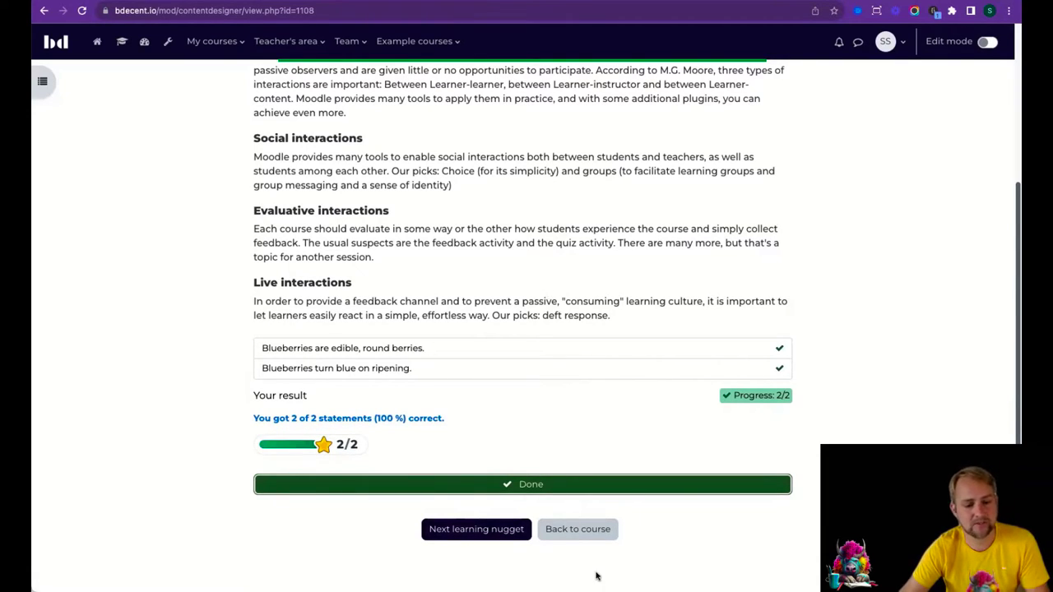
Step: Return to the course and open the Enhanced learning nugget example activity
{"action": "left_click", "coordinate": [577, 529]}
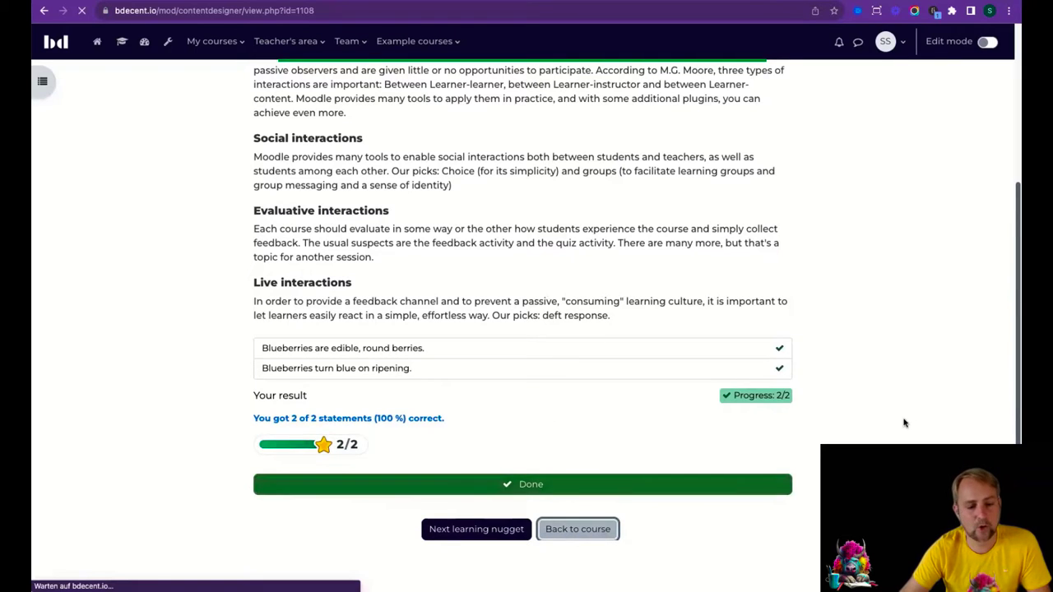
{"action": "scroll", "coordinate": [521, 343], "scroll_direction": "down", "scroll_amount": 2}
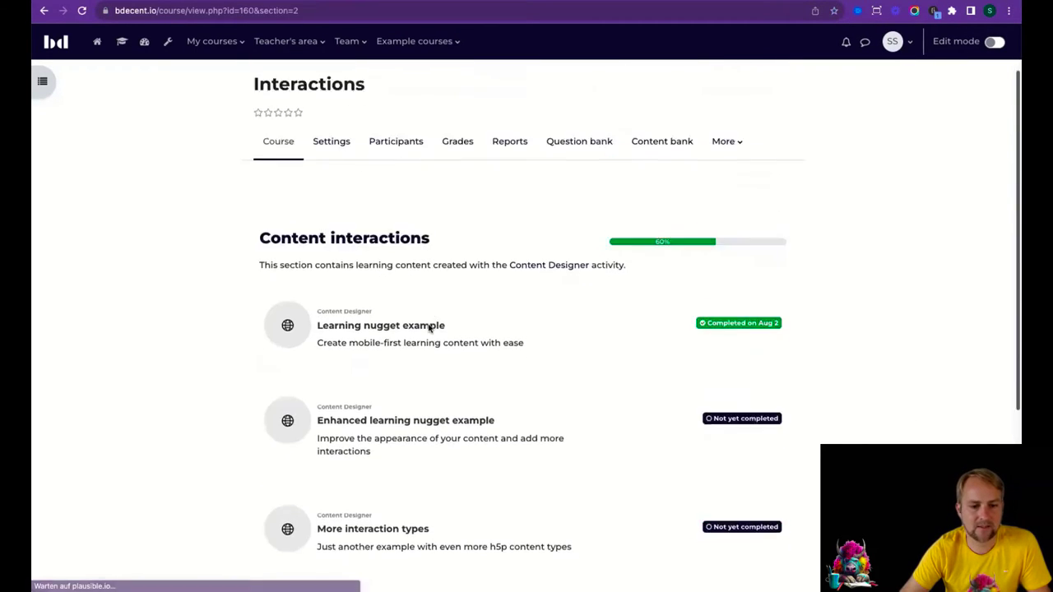
{"action": "scroll", "coordinate": [361, 194], "scroll_direction": "down", "scroll_amount": 4}
{"action": "scroll", "coordinate": [370, 190], "scroll_direction": "up", "scroll_amount": 2}
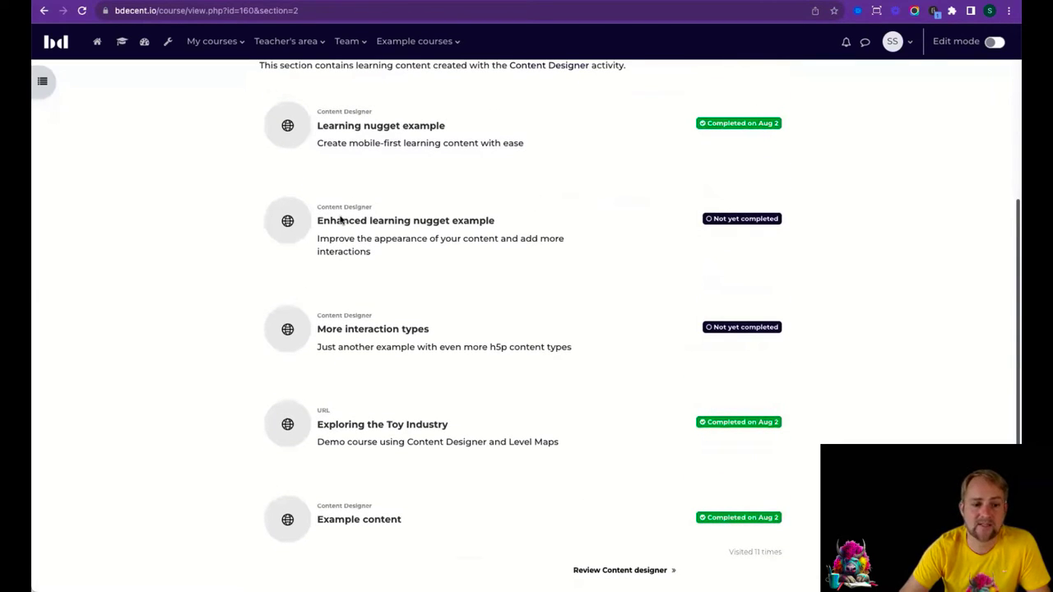
{"action": "left_click", "coordinate": [398, 228]}
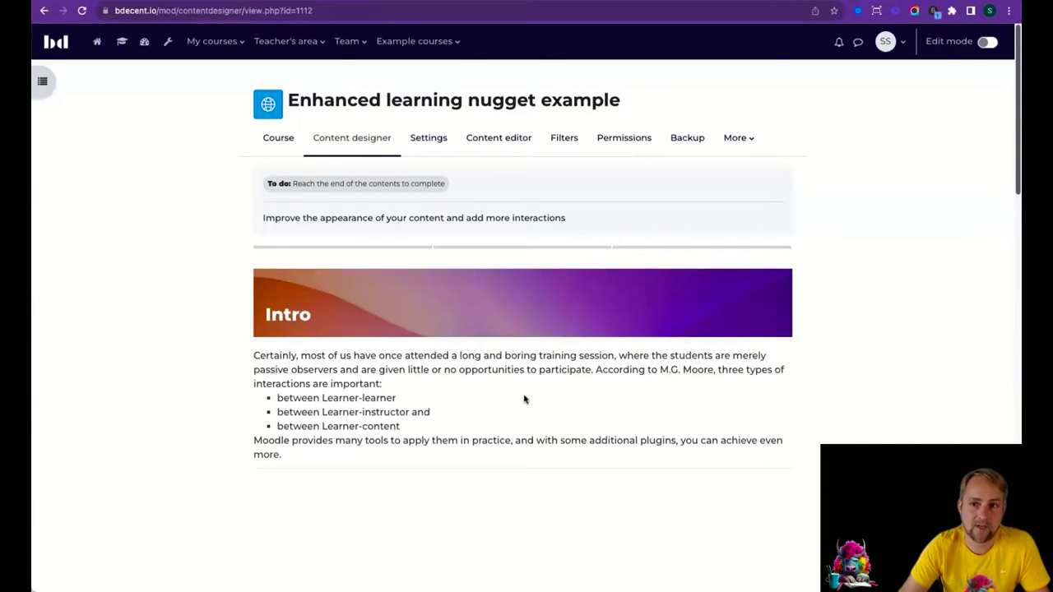
Step: Examine the Intro chapter's text and expand its Social, Evaluative and Live interactions sections to read their contents
{"action": "scroll", "coordinate": [506, 320], "scroll_direction": "down", "scroll_amount": 2}
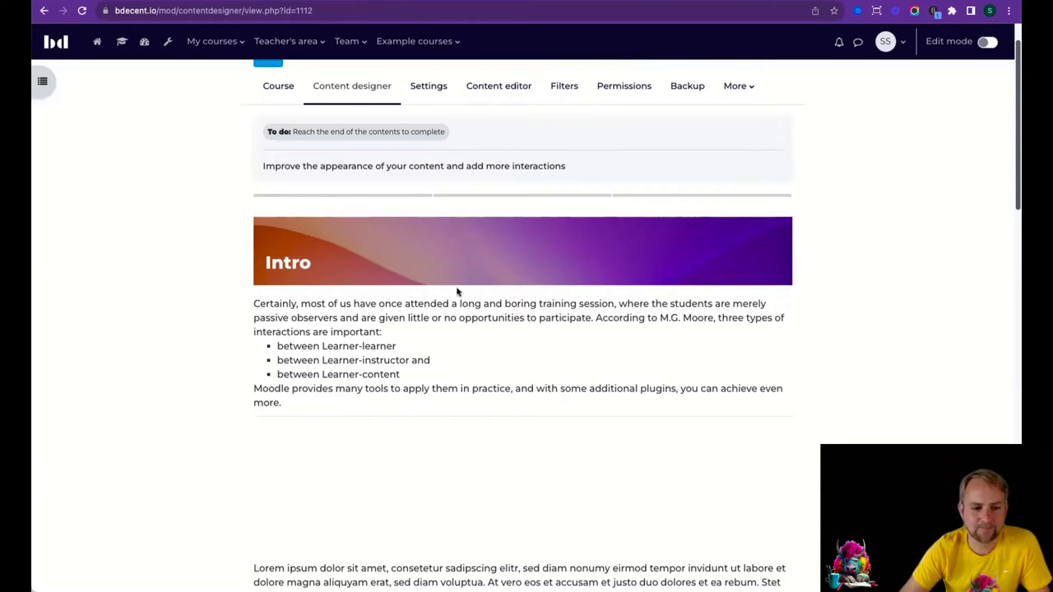
{"action": "scroll", "coordinate": [457, 292], "scroll_direction": "down", "scroll_amount": 1}
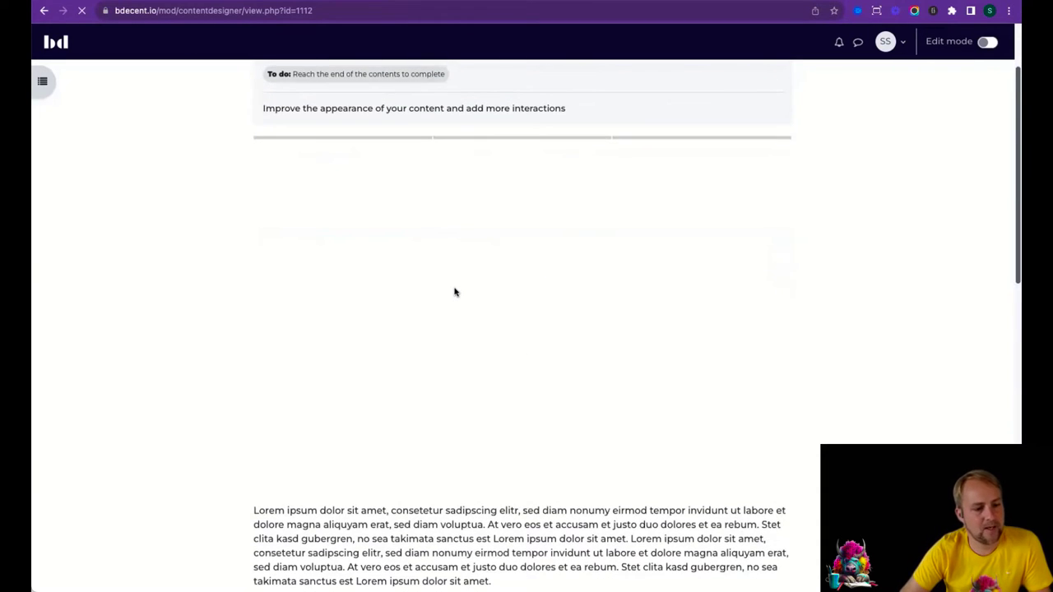
{"action": "left_click_drag", "start_coordinate": [327, 285], "coordinate": [388, 305]}
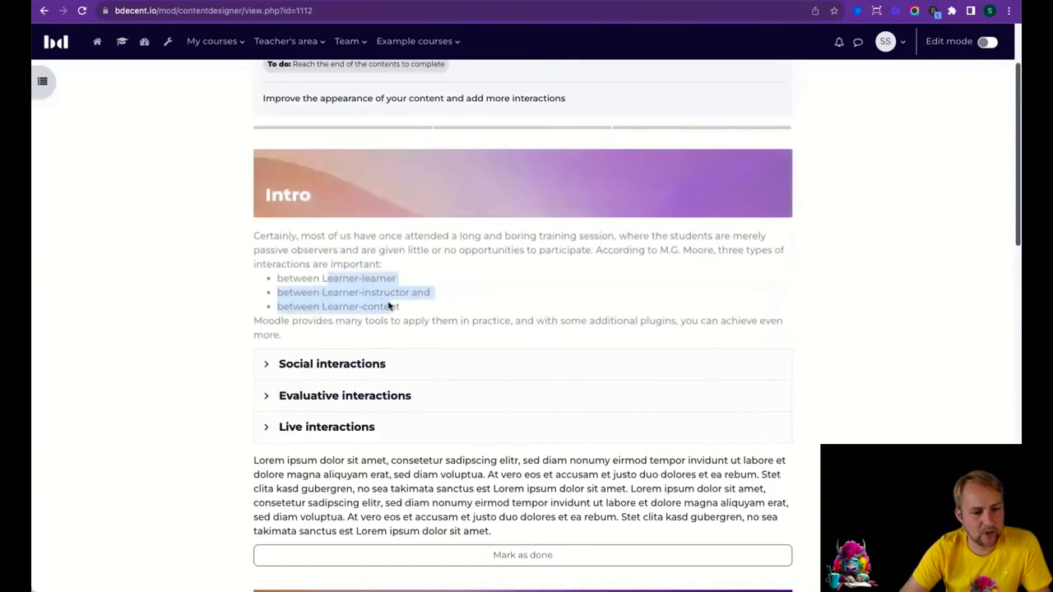
{"action": "left_click", "coordinate": [508, 196]}
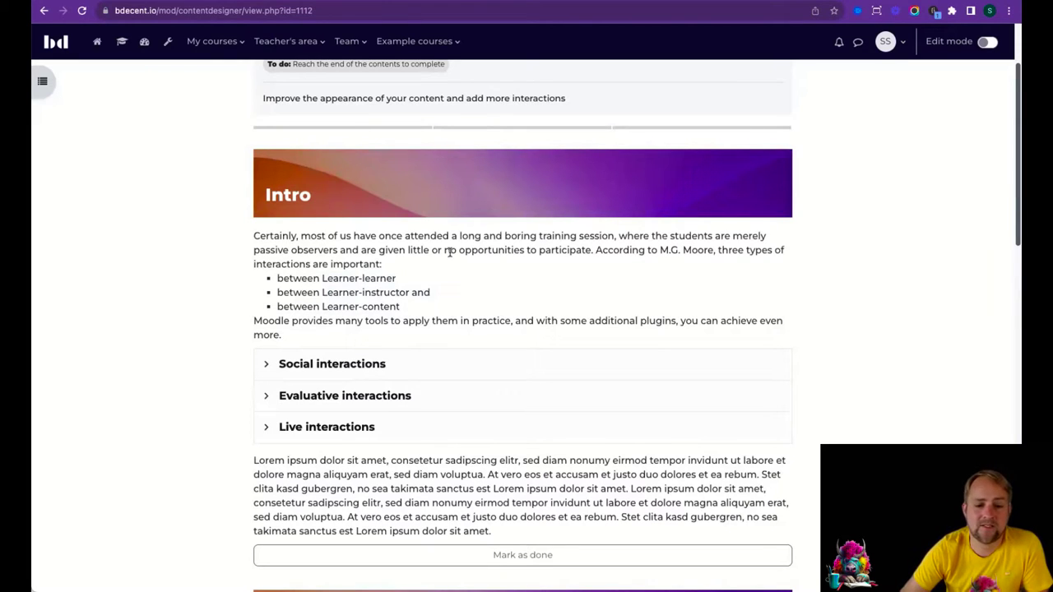
{"action": "scroll", "coordinate": [447, 249], "scroll_direction": "down", "scroll_amount": 1}
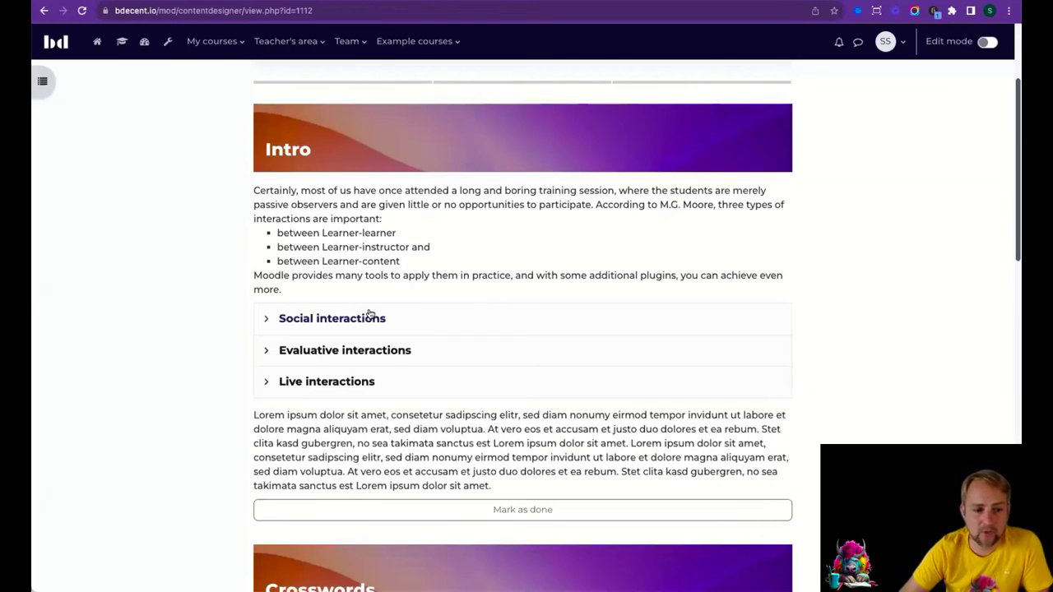
{"action": "left_click", "coordinate": [451, 326]}
{"action": "left_click", "coordinate": [517, 396]}
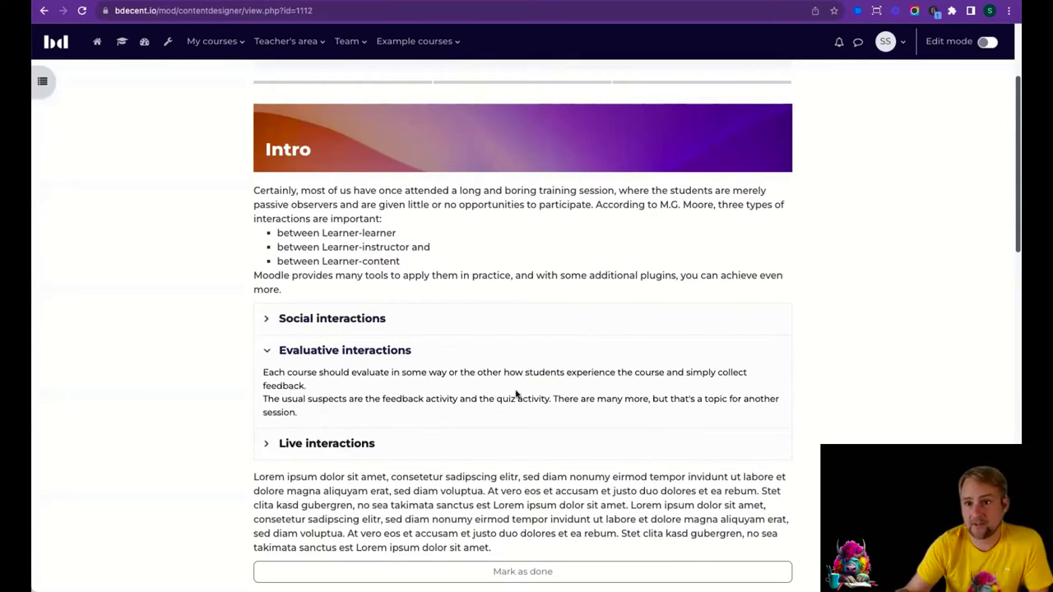
{"action": "left_click", "coordinate": [462, 444]}
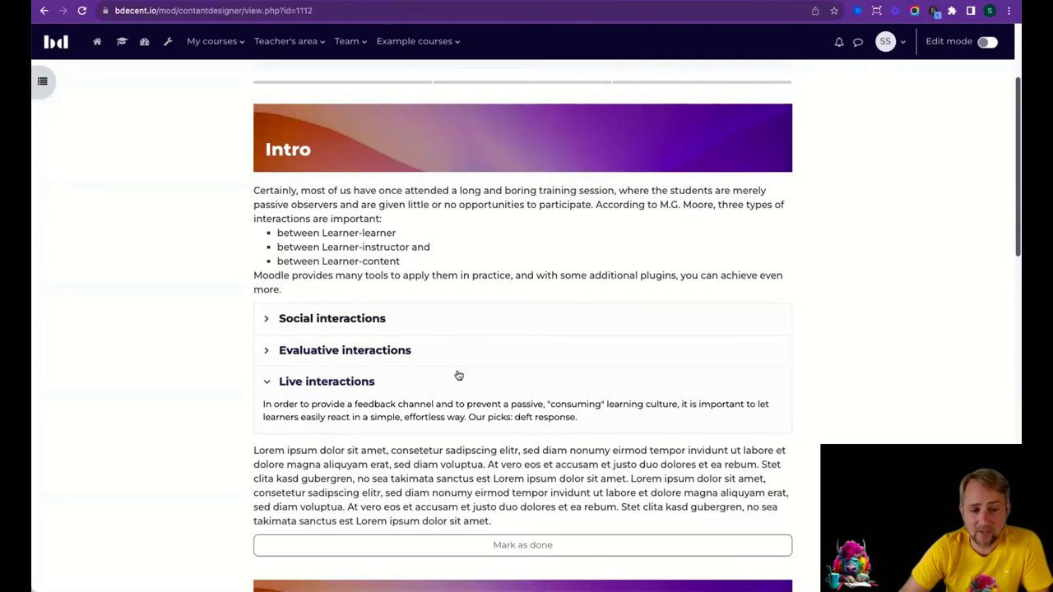
{"action": "left_click", "coordinate": [460, 325]}
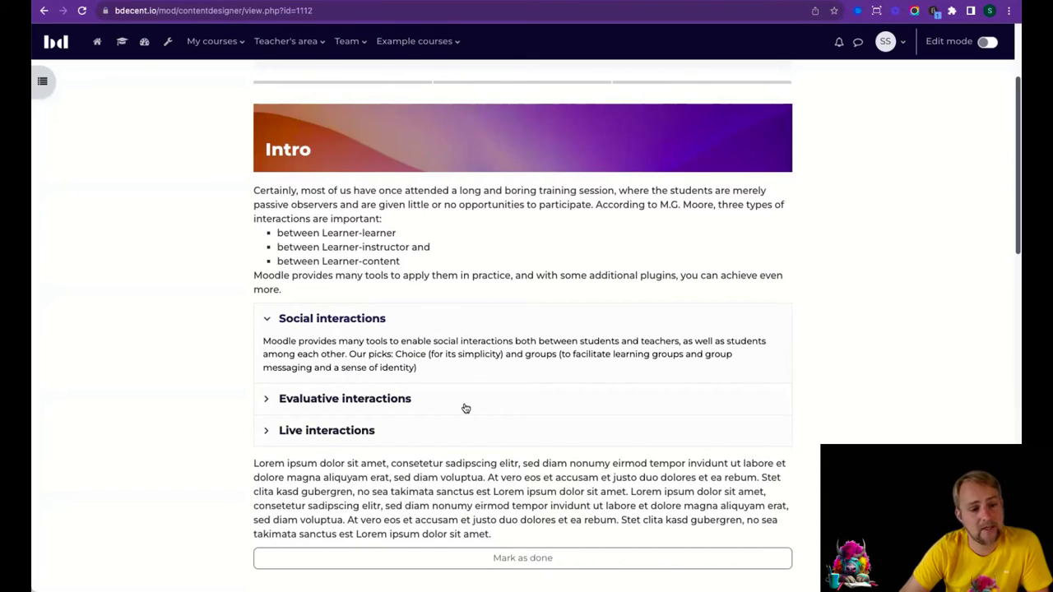
{"action": "scroll", "coordinate": [465, 403], "scroll_direction": "down", "scroll_amount": 3}
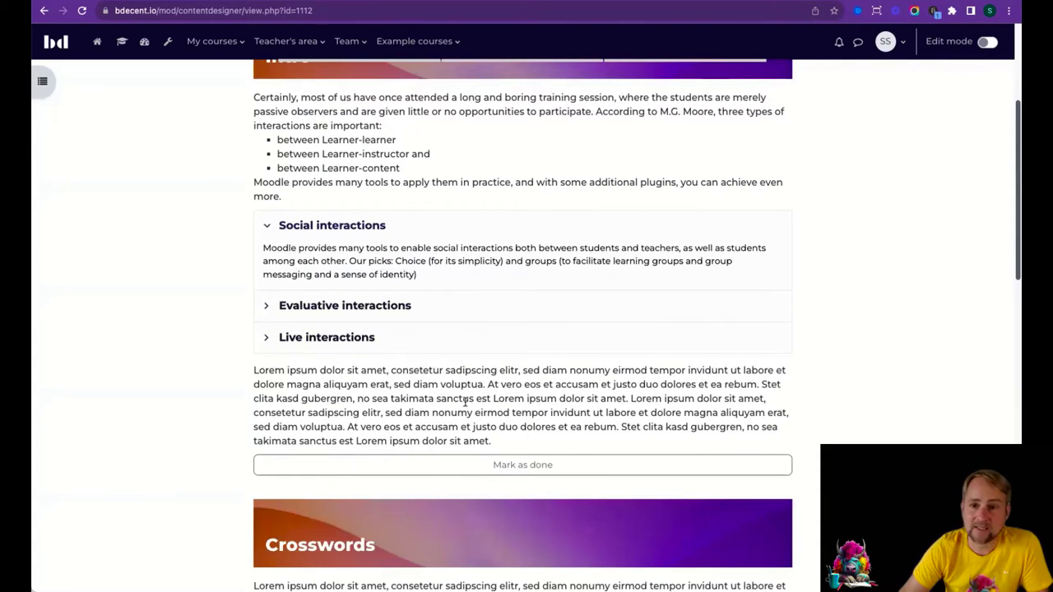
{"action": "left_click", "coordinate": [513, 231]}
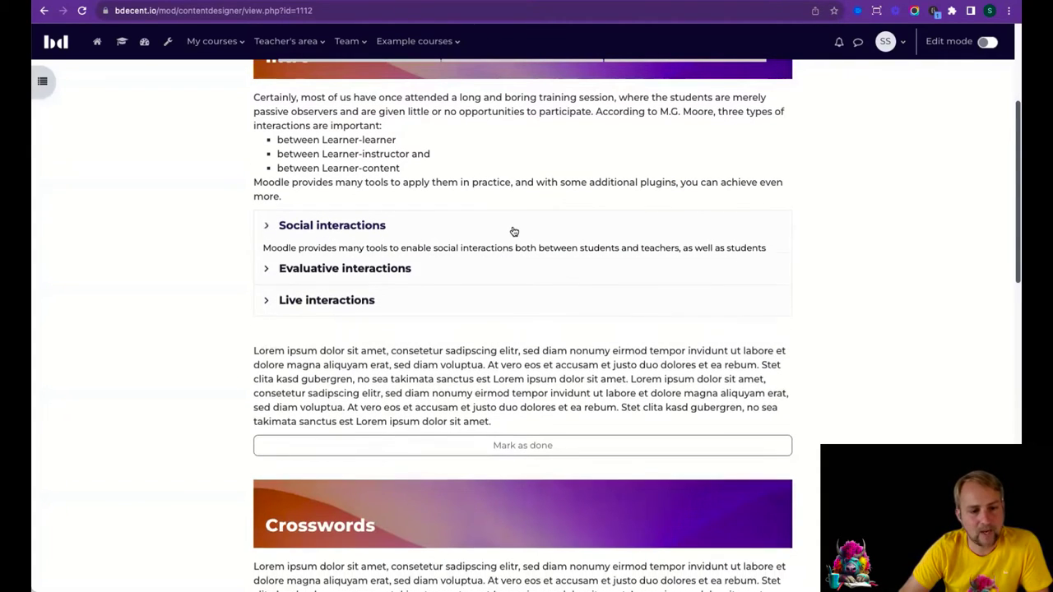
Step: Mark the Intro chapter of the enhanced learning nugget as done
{"action": "scroll", "coordinate": [523, 301], "scroll_direction": "down", "scroll_amount": 1}
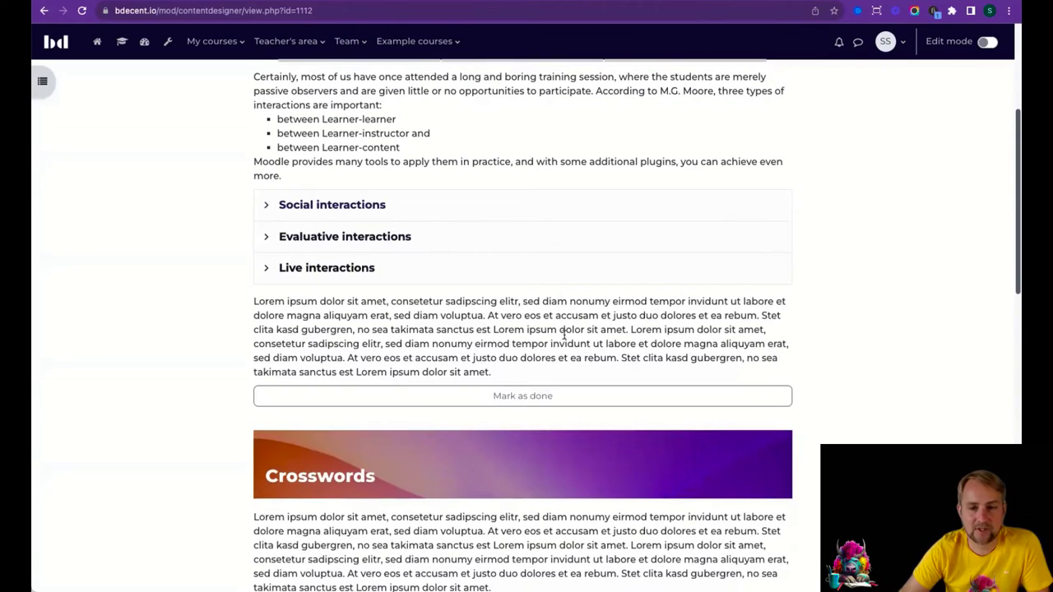
{"action": "scroll", "coordinate": [564, 335], "scroll_direction": "down", "scroll_amount": 1}
{"action": "left_click", "coordinate": [501, 375]}
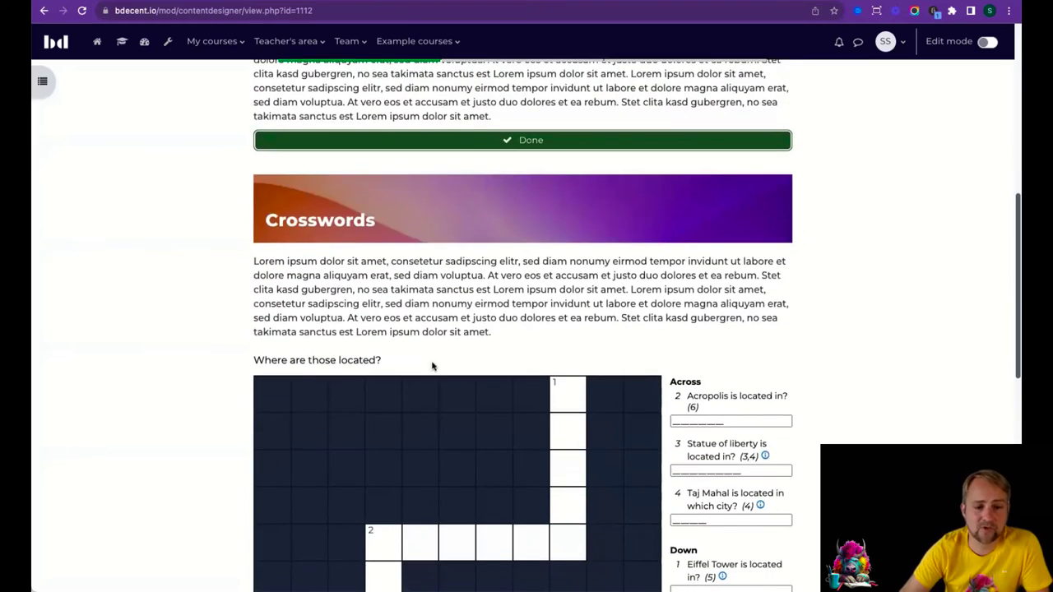
Step: Look through the Crosswords chapter's text and puzzle without filling it in, and mark the chapter as done
{"action": "scroll", "coordinate": [430, 364], "scroll_direction": "down", "scroll_amount": 4}
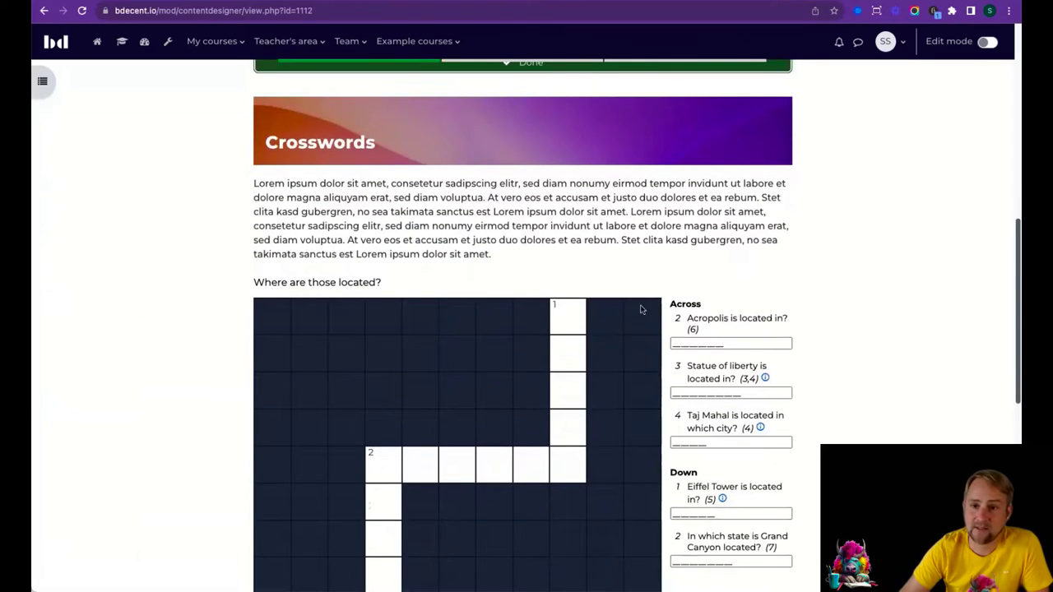
{"action": "double_click", "coordinate": [515, 217]}
{"action": "scroll", "coordinate": [527, 315], "scroll_direction": "down", "scroll_amount": 4}
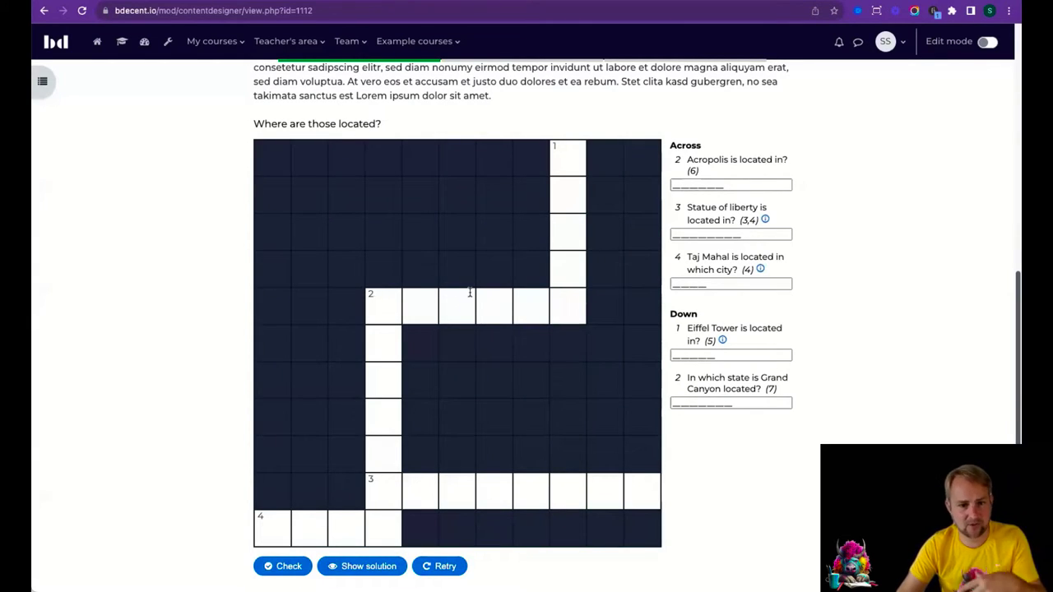
{"action": "scroll", "coordinate": [507, 270], "scroll_direction": "down", "scroll_amount": 1}
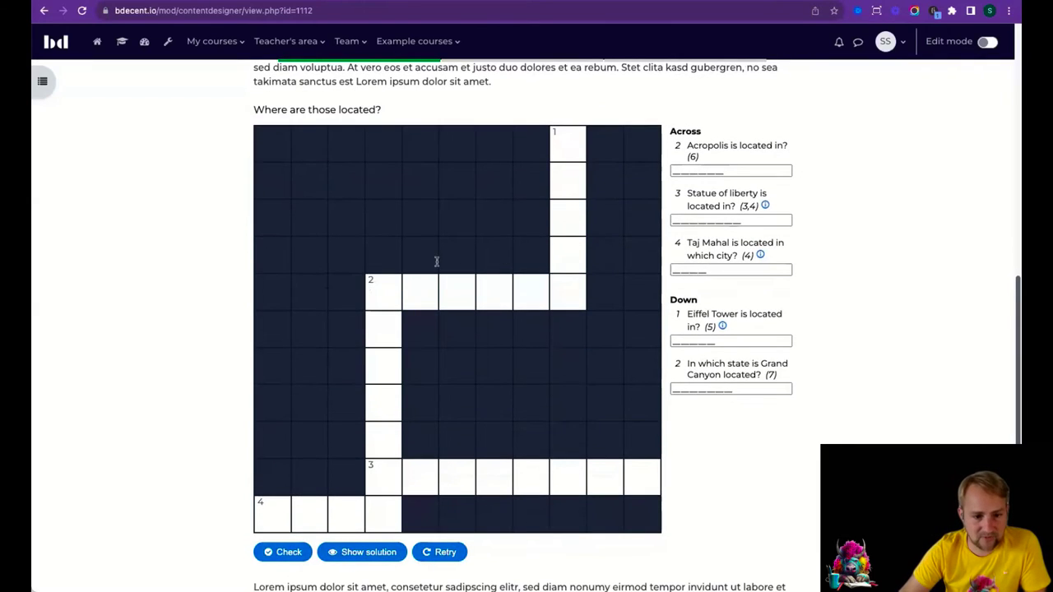
{"action": "scroll", "coordinate": [491, 183], "scroll_direction": "down", "scroll_amount": 1}
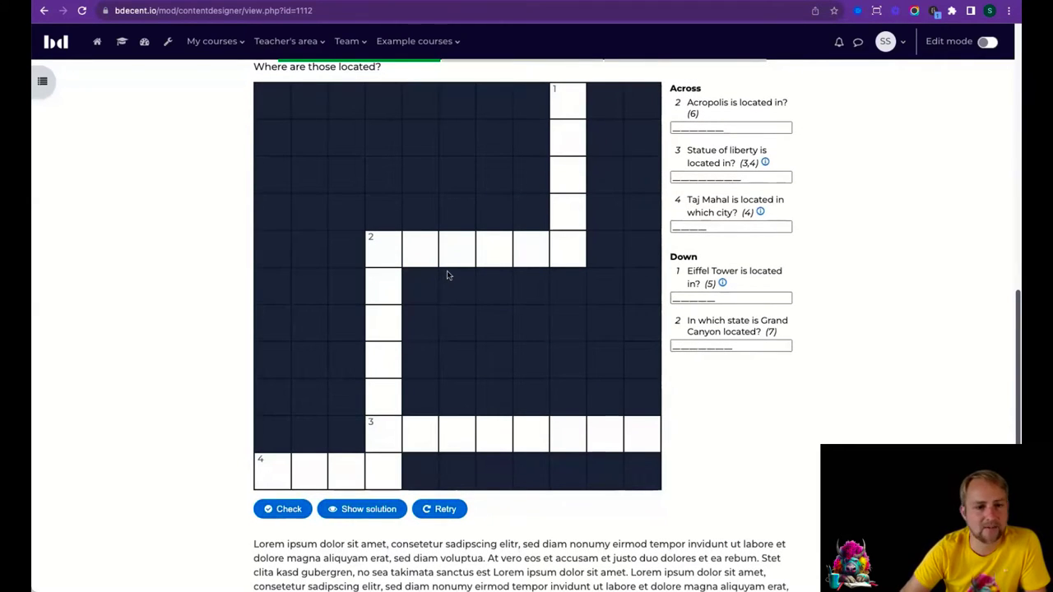
{"action": "scroll", "coordinate": [447, 275], "scroll_direction": "down", "scroll_amount": 5}
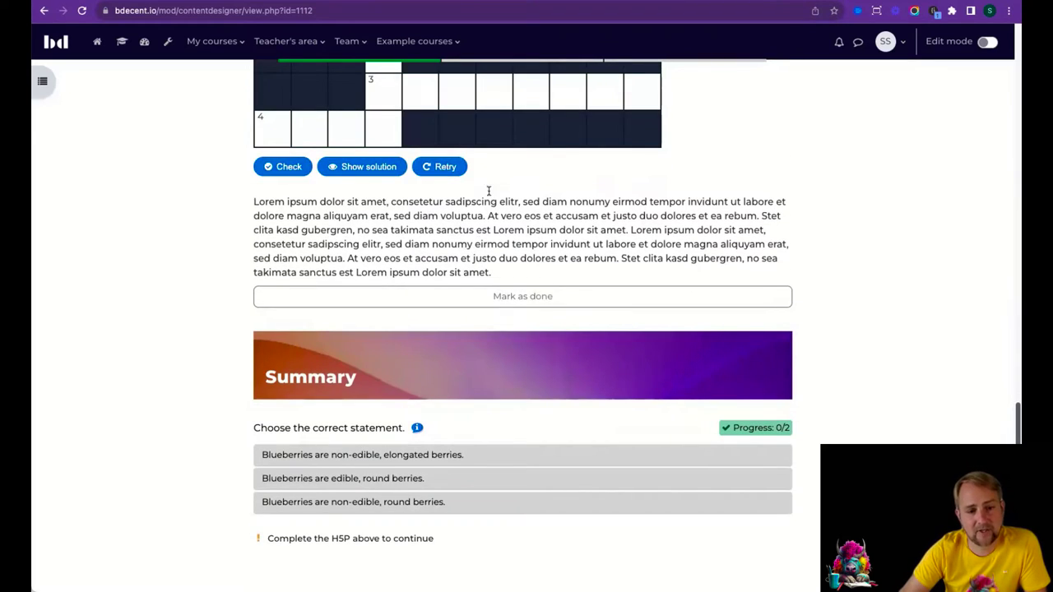
{"action": "left_click", "coordinate": [505, 298]}
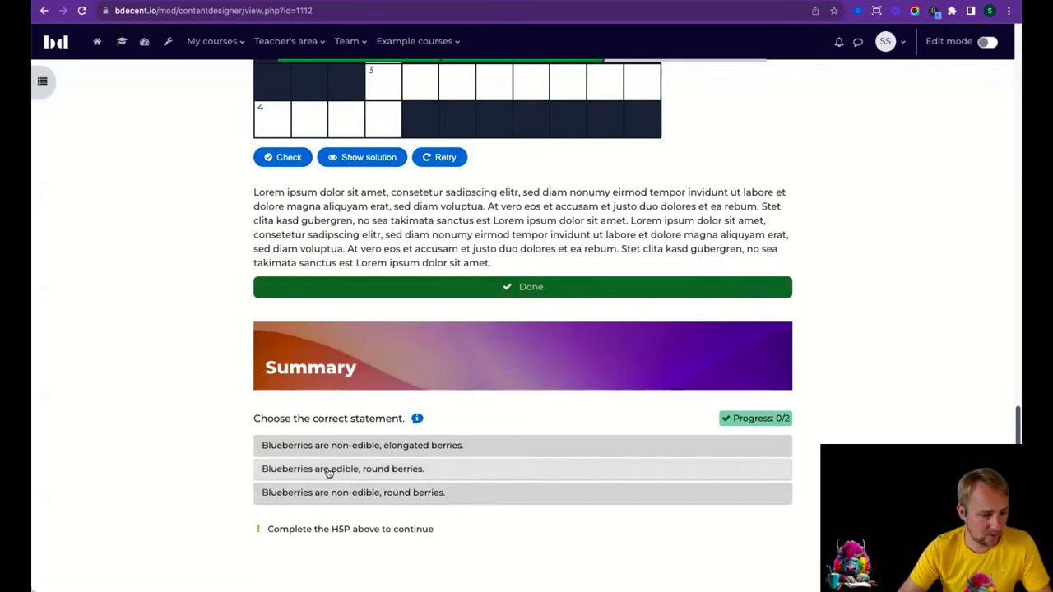
Step: Complete the Summary chapter's quiz by choosing that blueberries are edible, round berries and turn blue on ripening, and mark the chapter as done
{"action": "left_click", "coordinate": [420, 472]}
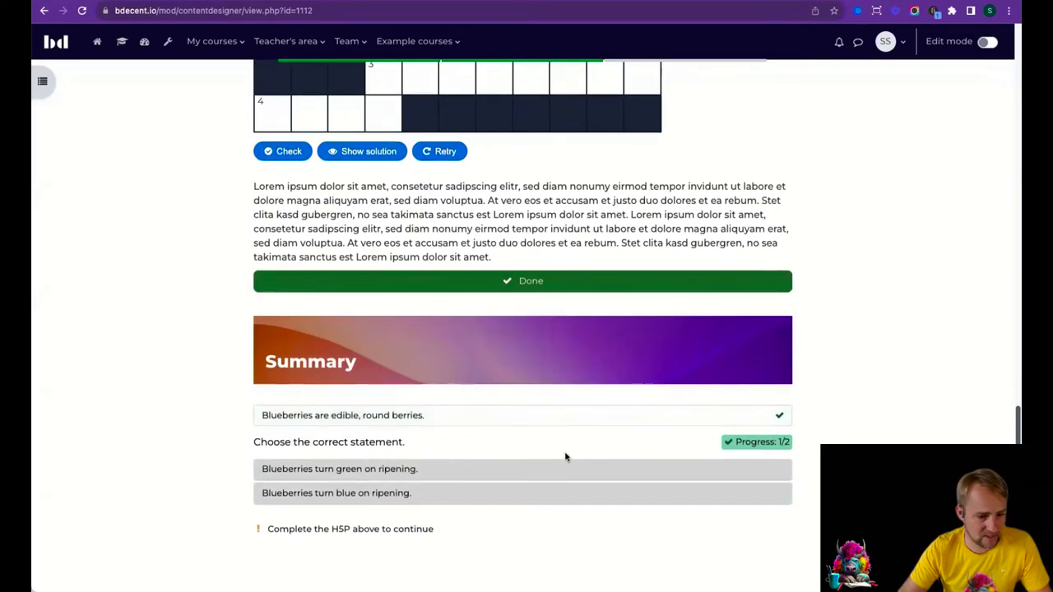
{"action": "left_click", "coordinate": [365, 497]}
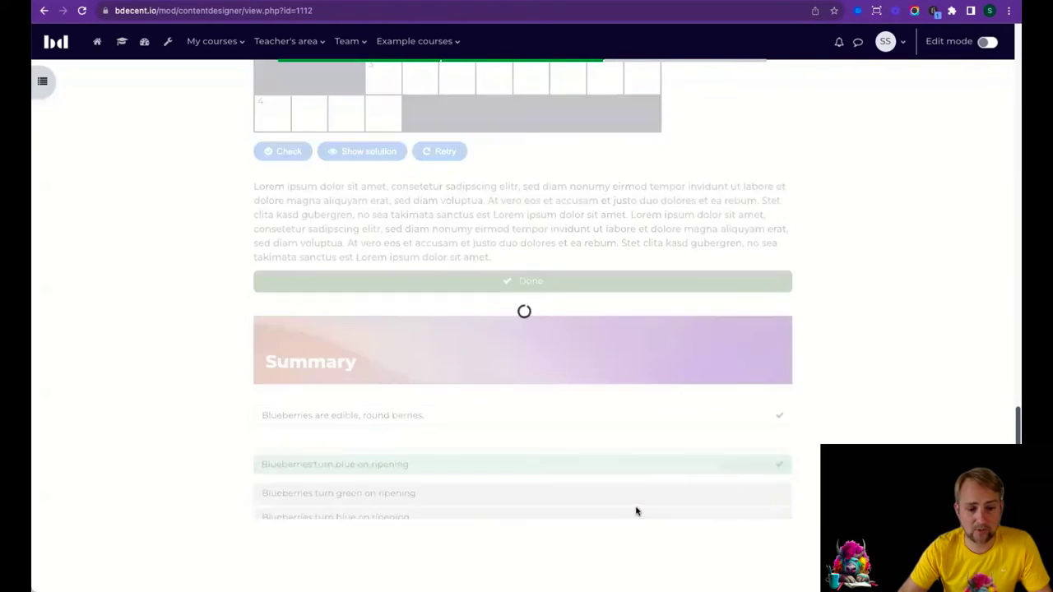
{"action": "scroll", "coordinate": [617, 511], "scroll_direction": "down", "scroll_amount": 4}
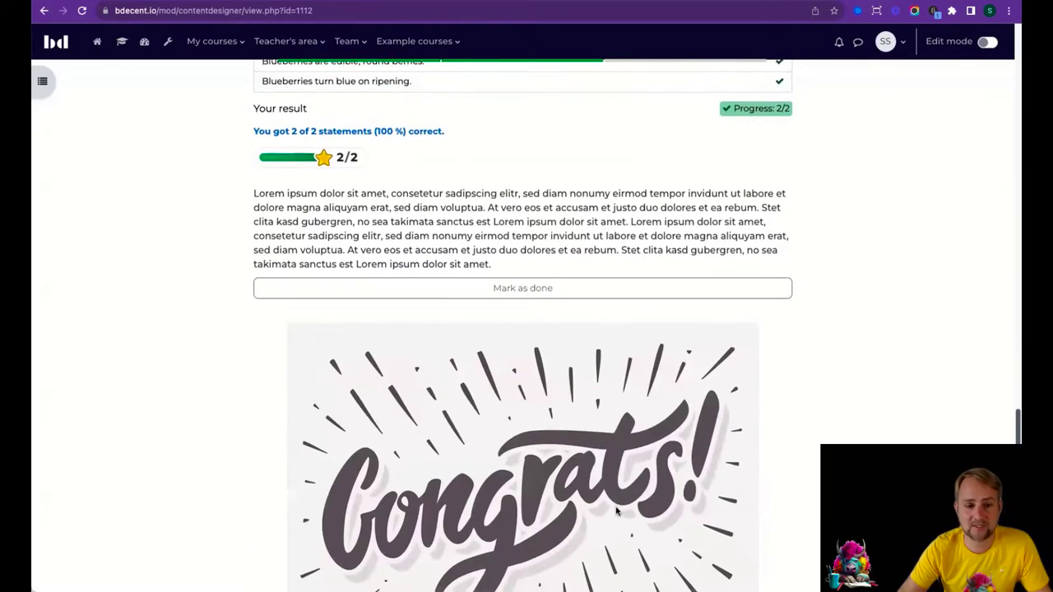
{"action": "scroll", "coordinate": [616, 510], "scroll_direction": "down", "scroll_amount": 3}
{"action": "left_click", "coordinate": [584, 130]}
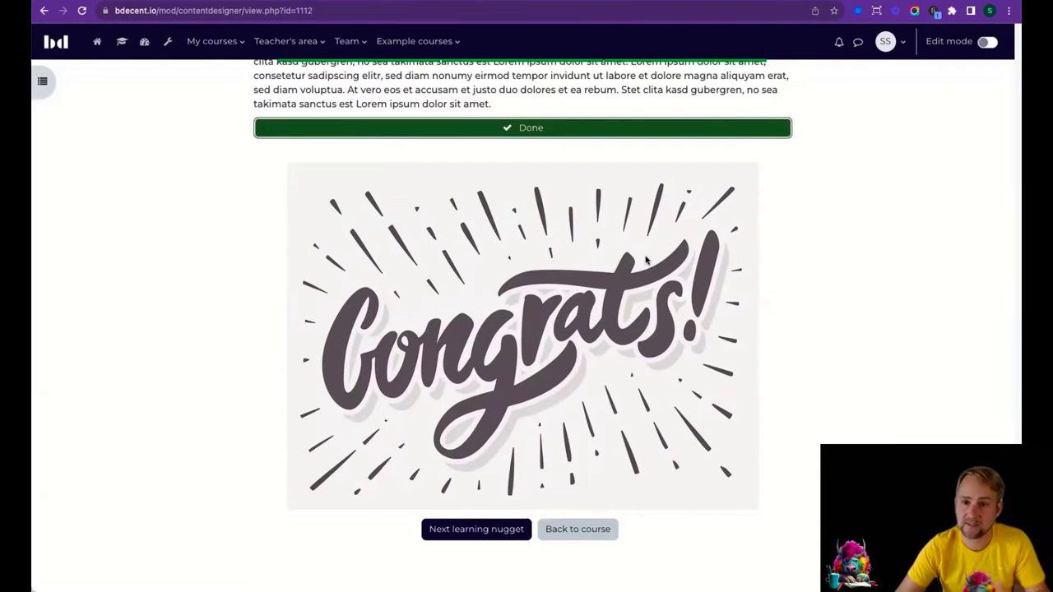
Step: Look over the outro of the enhanced learning nugget and continue to the next learning nugget
{"action": "scroll", "coordinate": [494, 214], "scroll_direction": "up", "scroll_amount": 1}
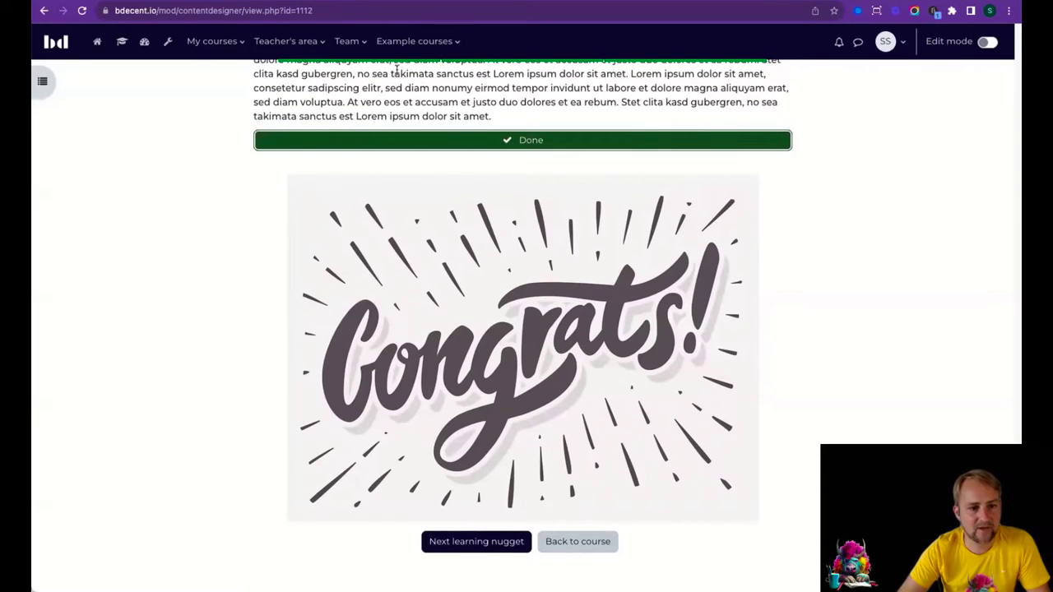
{"action": "scroll", "coordinate": [543, 395], "scroll_direction": "down", "scroll_amount": 1}
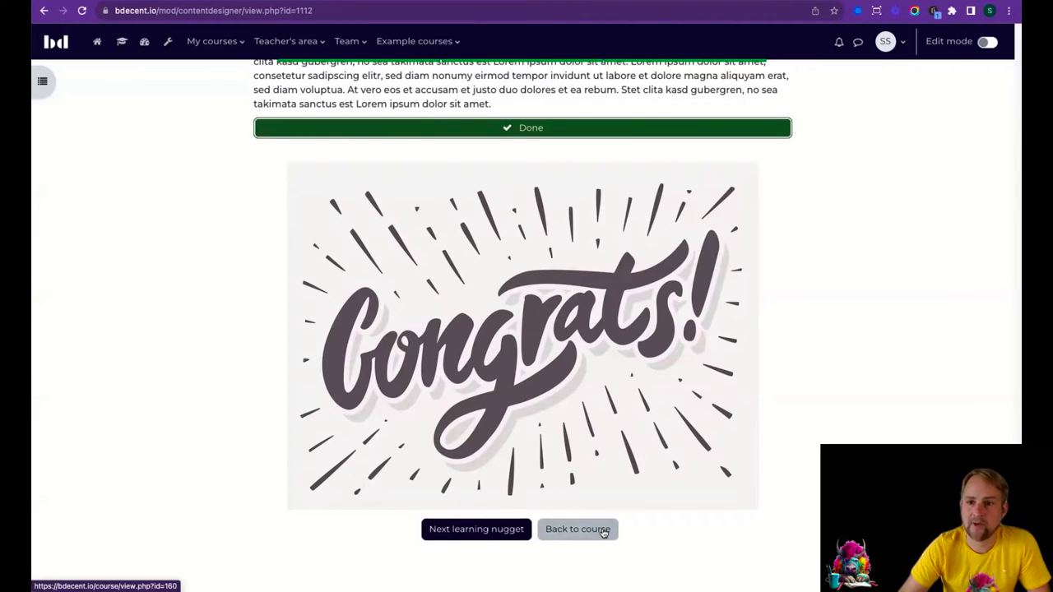
{"action": "left_click", "coordinate": [463, 531]}
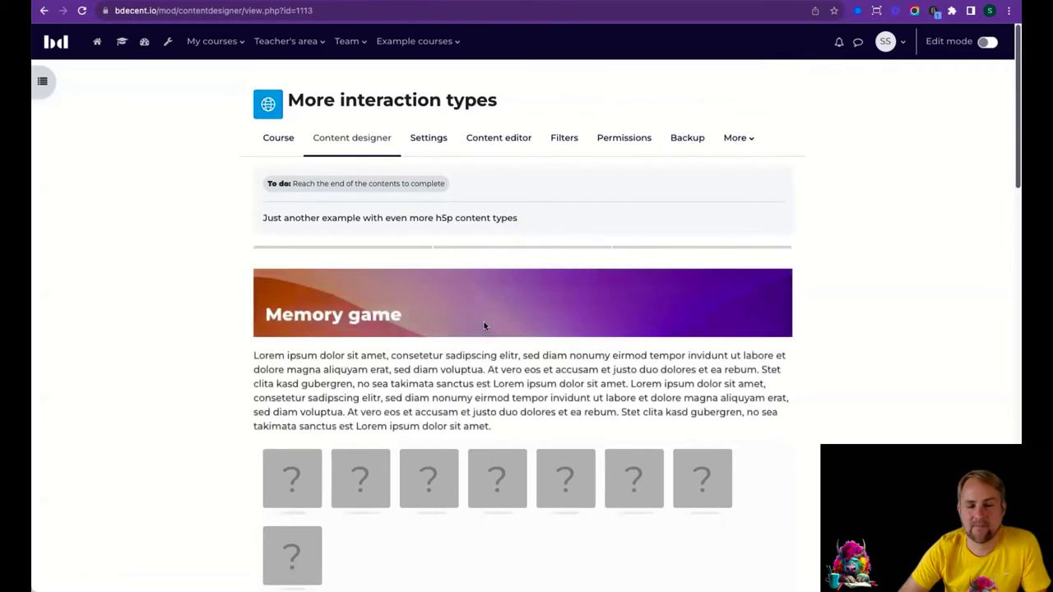
Step: Look through the Memory game chapter's title, text and cards without playing, and mark the chapter as done
{"action": "scroll", "coordinate": [498, 351], "scroll_direction": "down", "scroll_amount": 1}
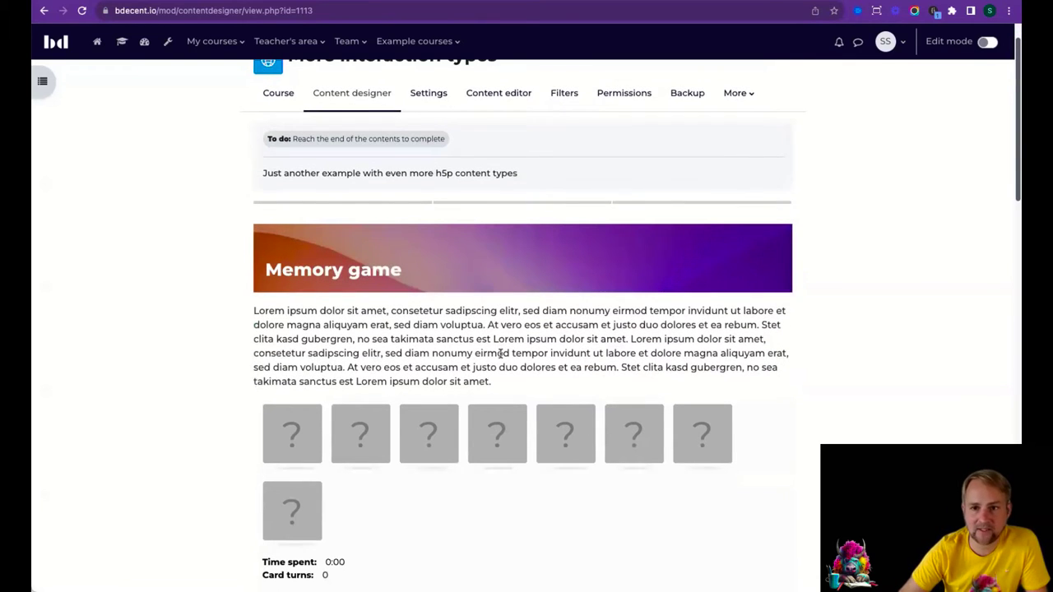
{"action": "scroll", "coordinate": [501, 353], "scroll_direction": "down", "scroll_amount": 2}
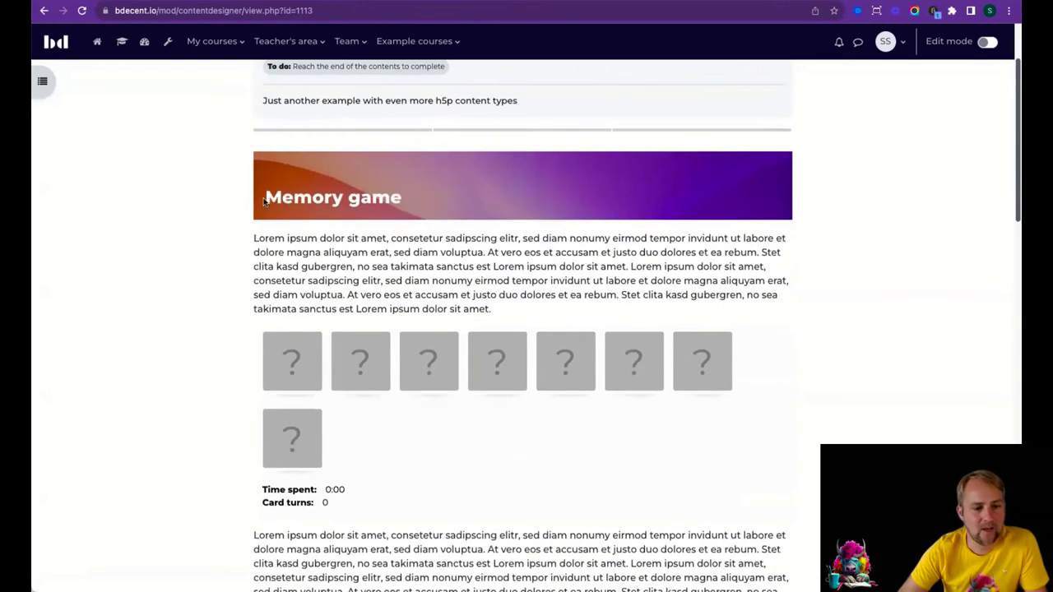
{"action": "left_click_drag", "start_coordinate": [263, 202], "coordinate": [442, 195]}
{"action": "left_click", "coordinate": [447, 199]}
{"action": "scroll", "coordinate": [447, 199], "scroll_direction": "down", "scroll_amount": 2}
{"action": "triple_click", "coordinate": [398, 173]}
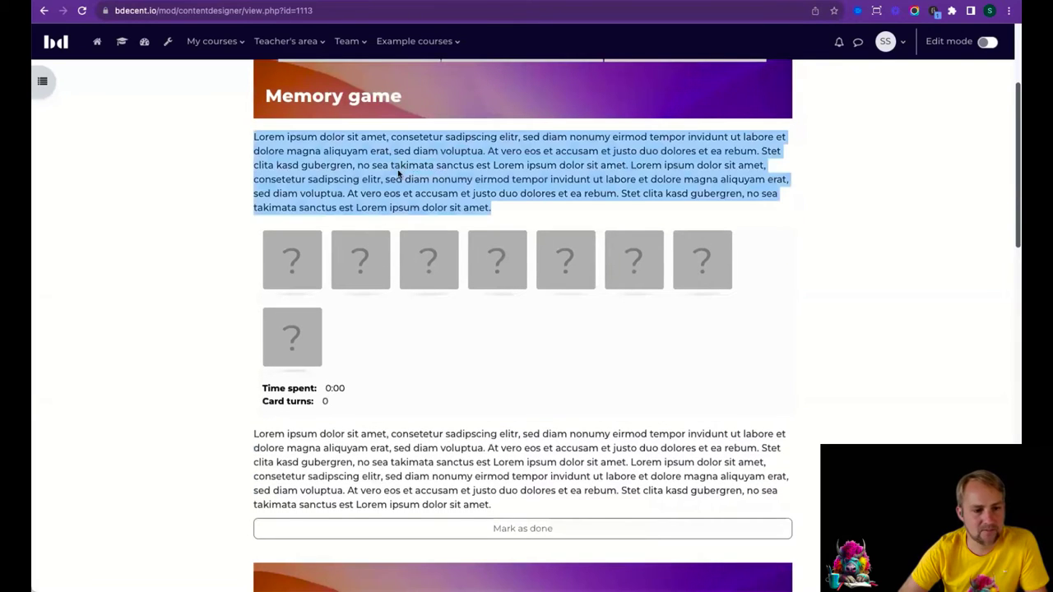
{"action": "scroll", "coordinate": [444, 206], "scroll_direction": "down", "scroll_amount": 3}
{"action": "scroll", "coordinate": [501, 336], "scroll_direction": "up", "scroll_amount": 4}
{"action": "scroll", "coordinate": [507, 332], "scroll_direction": "down", "scroll_amount": 6}
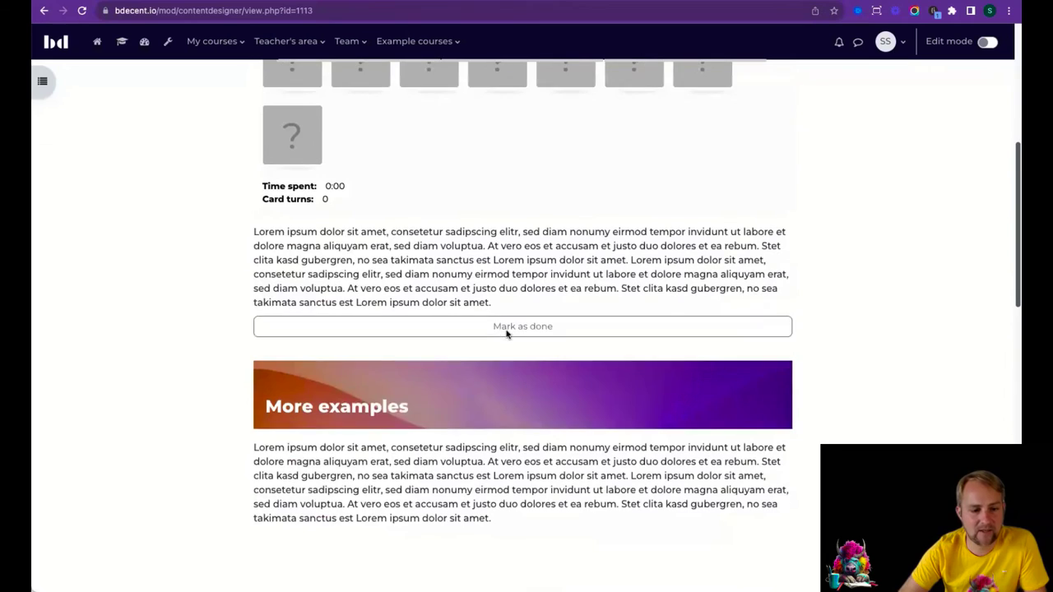
{"action": "scroll", "coordinate": [535, 362], "scroll_direction": "up", "scroll_amount": 1}
{"action": "left_click", "coordinate": [547, 329]}
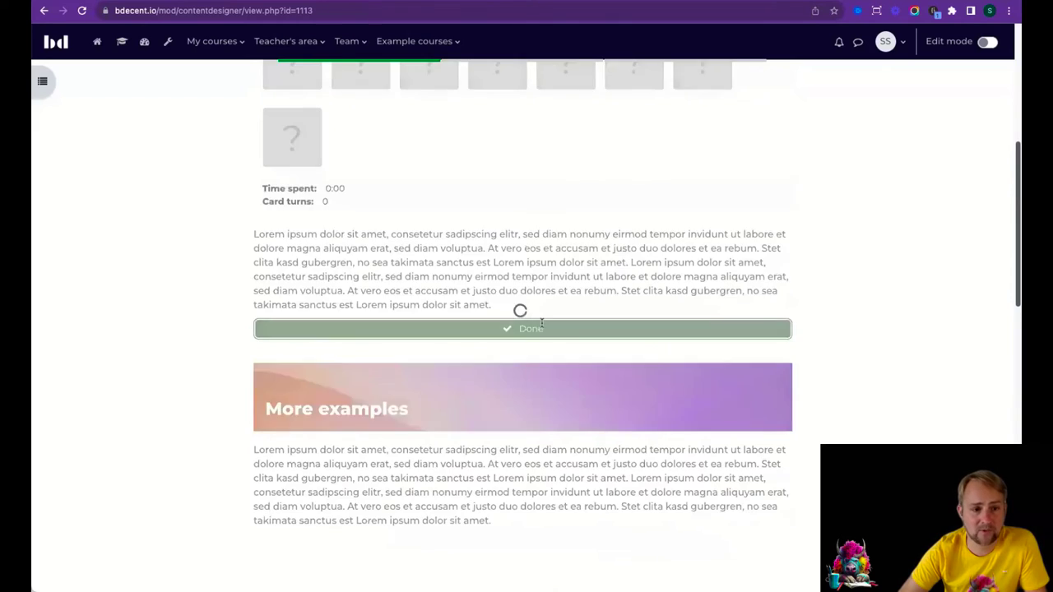
Step: Start the France quiz in the More examples chapter, choosing the French flag and locating France on the map of Europe
{"action": "scroll", "coordinate": [496, 229], "scroll_direction": "down", "scroll_amount": 3}
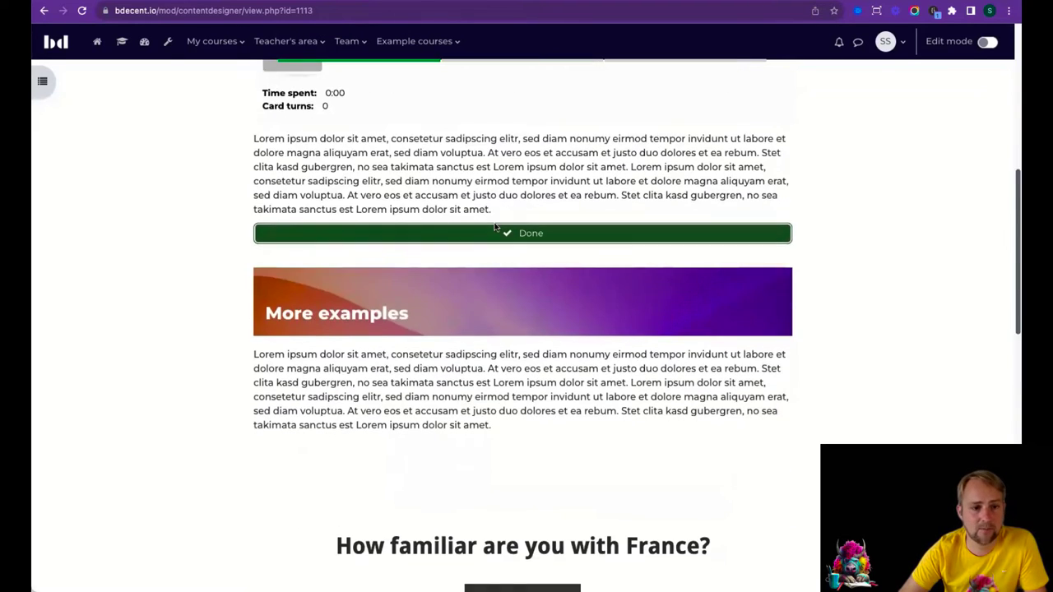
{"action": "scroll", "coordinate": [498, 247], "scroll_direction": "down", "scroll_amount": 1}
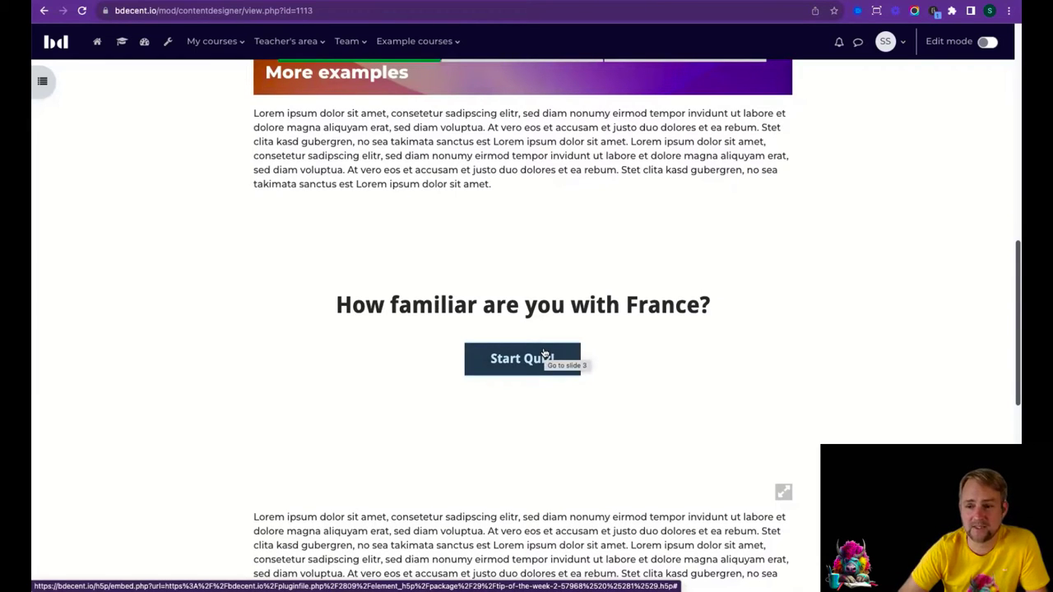
{"action": "left_click", "coordinate": [514, 364]}
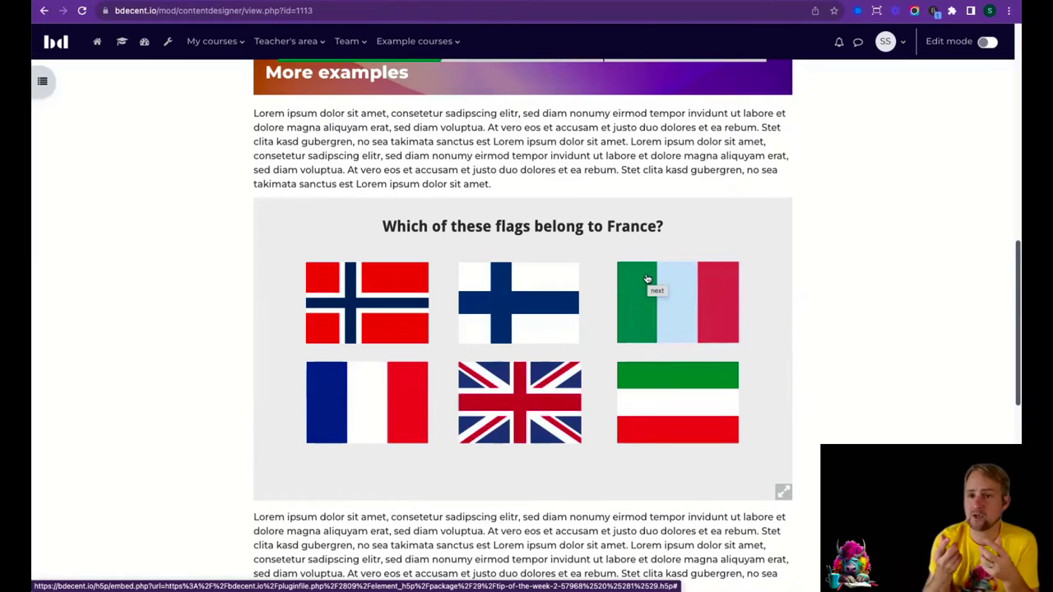
{"action": "left_click", "coordinate": [378, 396]}
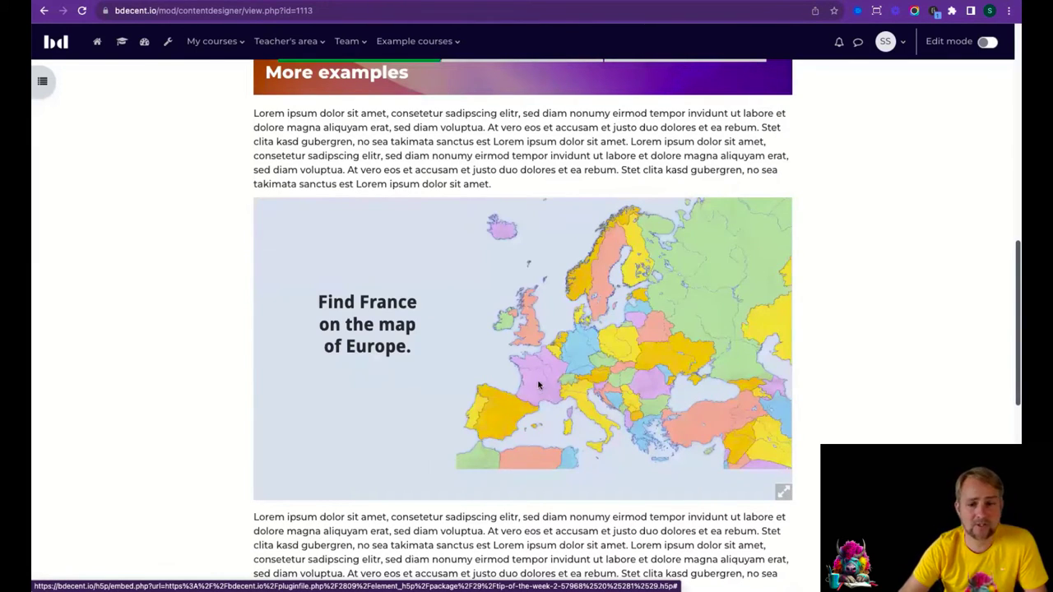
{"action": "left_click", "coordinate": [531, 377]}
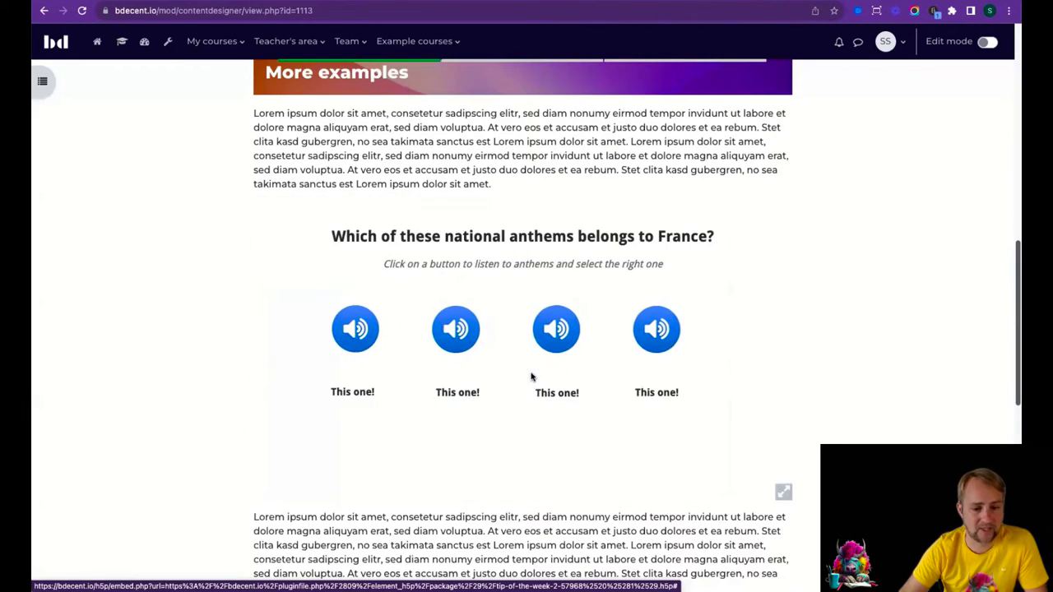
Step: Examine the rest of the More examples chapter and the Interactive video chapter, including the completion note under the video
{"action": "scroll", "coordinate": [626, 258], "scroll_direction": "down", "scroll_amount": 1}
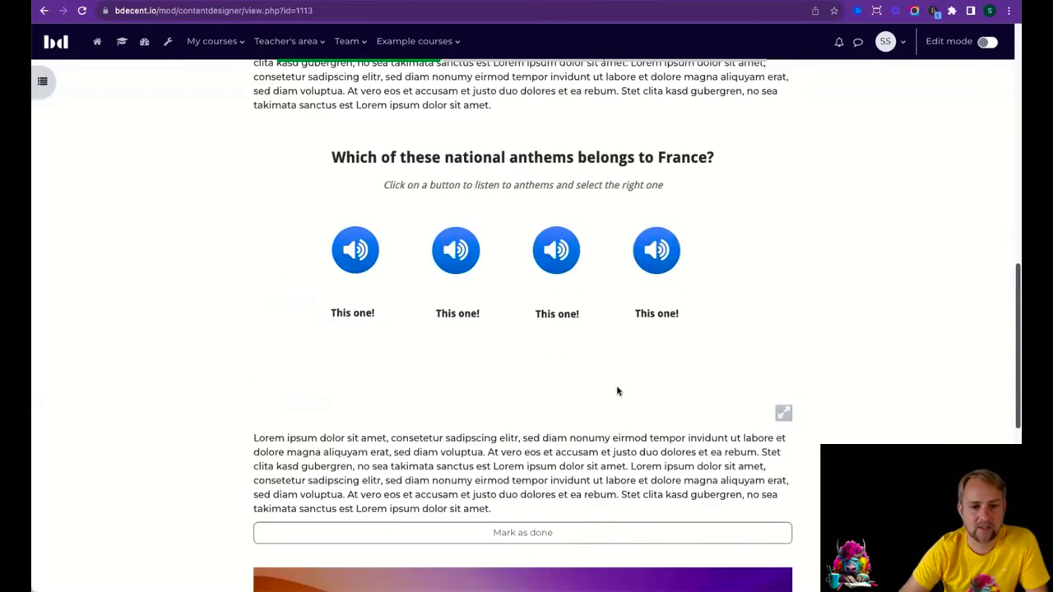
{"action": "scroll", "coordinate": [617, 385], "scroll_direction": "down", "scroll_amount": 1}
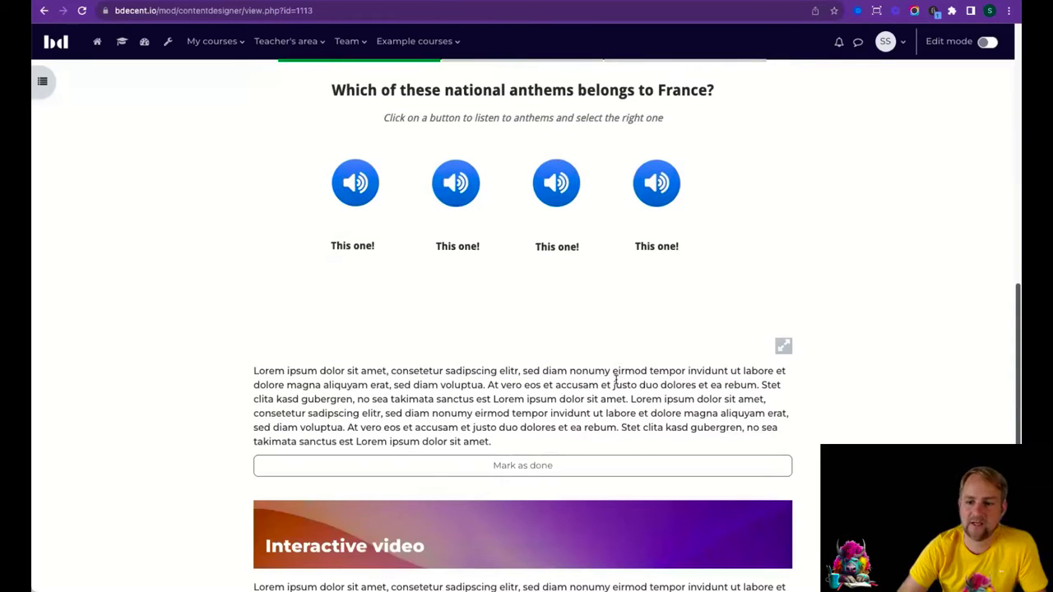
{"action": "scroll", "coordinate": [616, 380], "scroll_direction": "down", "scroll_amount": 3}
{"action": "scroll", "coordinate": [599, 347], "scroll_direction": "down", "scroll_amount": 4}
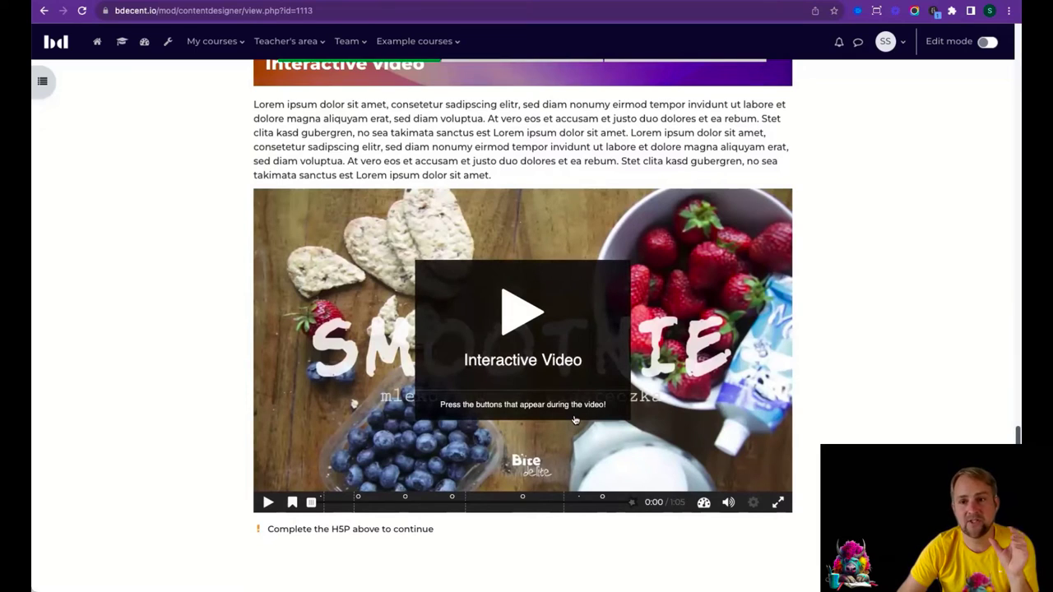
{"action": "left_click_drag", "start_coordinate": [448, 531], "coordinate": [258, 535]}
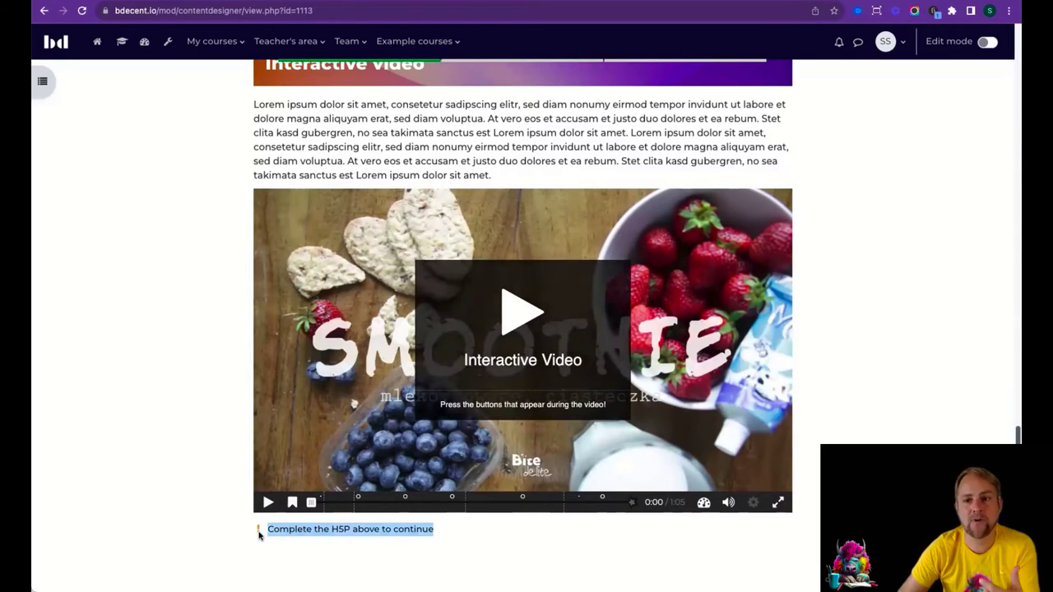
{"action": "left_click", "coordinate": [345, 548]}
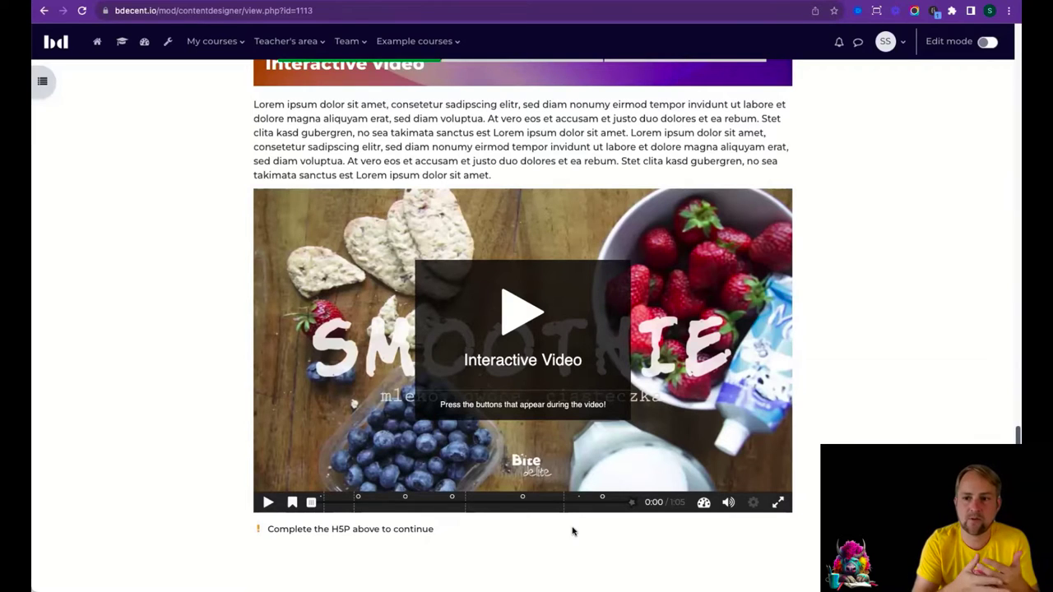
Step: Compare the More examples chapter's optional anthem quiz with the Interactive video chapter's required H5P content
{"action": "scroll", "coordinate": [556, 494], "scroll_direction": "up", "scroll_amount": 10}
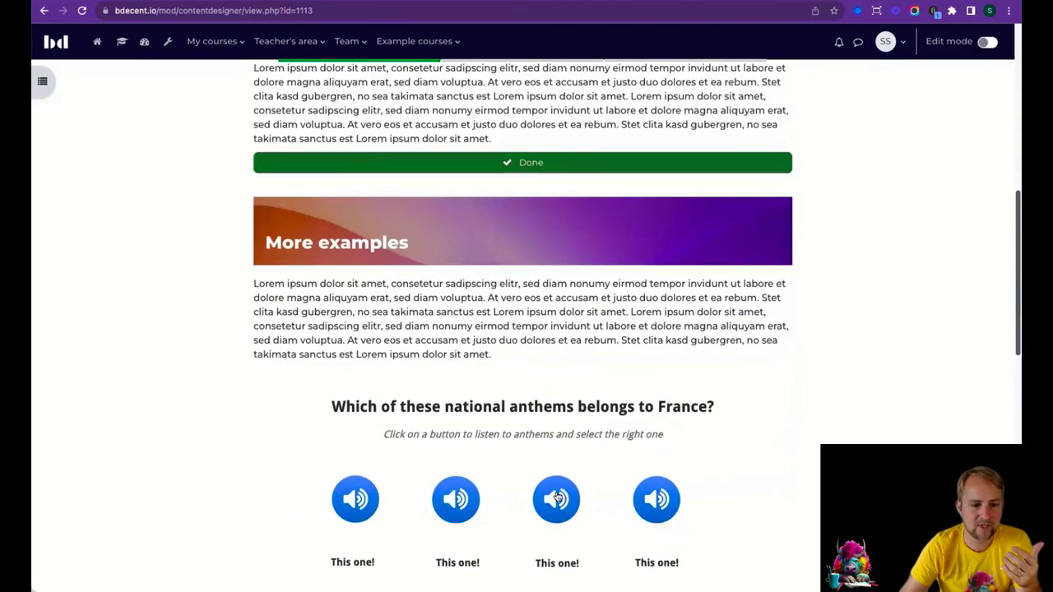
{"action": "scroll", "coordinate": [571, 296], "scroll_direction": "down", "scroll_amount": 3}
{"action": "double_click", "coordinate": [534, 143]}
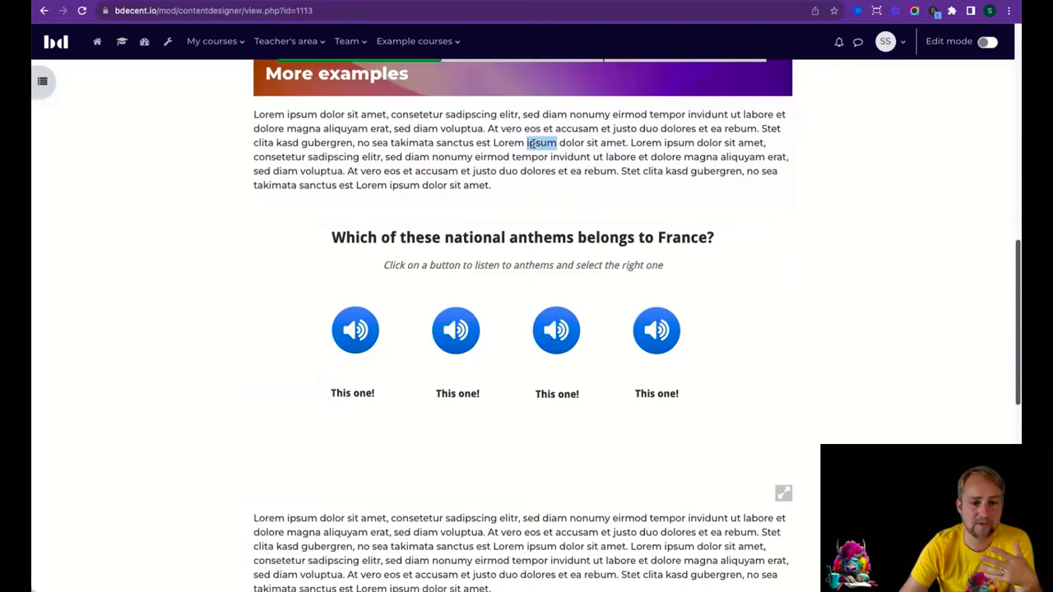
{"action": "scroll", "coordinate": [562, 210], "scroll_direction": "up", "scroll_amount": 1}
{"action": "scroll", "coordinate": [526, 247], "scroll_direction": "down", "scroll_amount": 3}
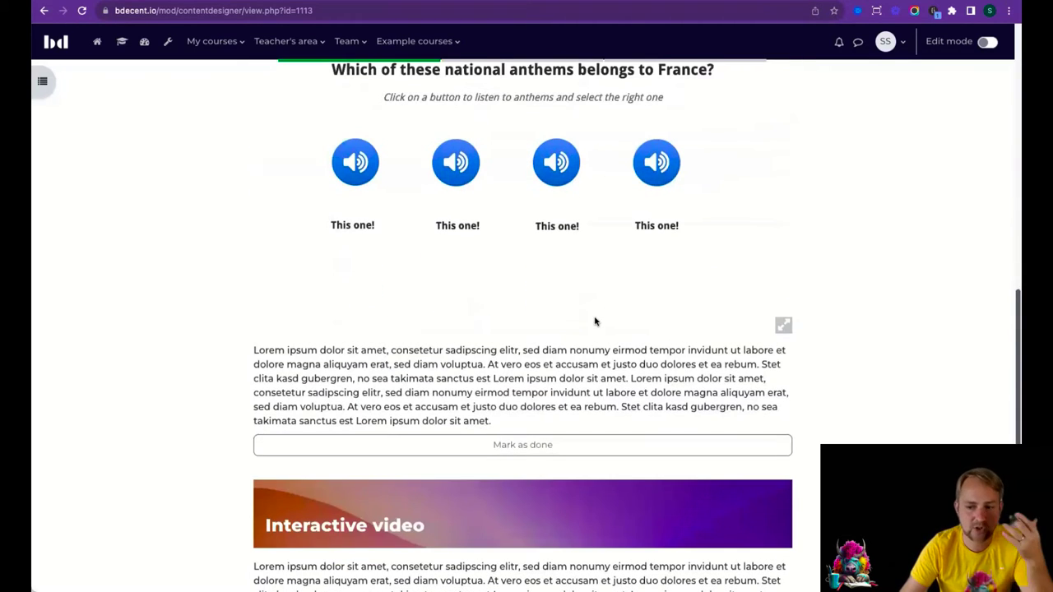
{"action": "scroll", "coordinate": [594, 310], "scroll_direction": "down", "scroll_amount": 6}
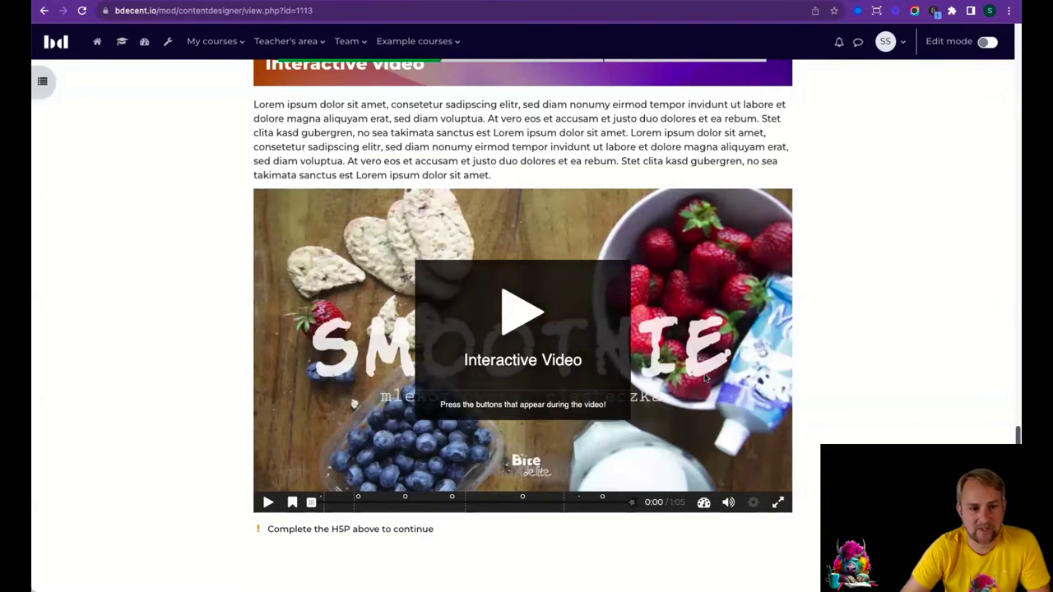
Step: Open the Learning nugget example activity from the course index and look through its content
{"action": "scroll", "coordinate": [703, 380], "scroll_direction": "up", "scroll_amount": 15}
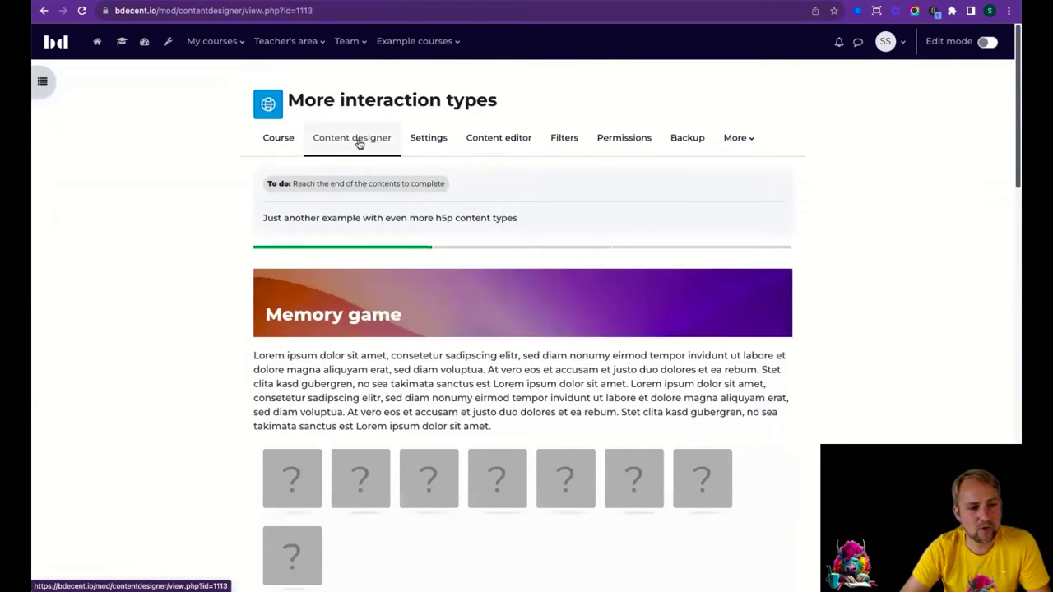
{"action": "left_click", "coordinate": [42, 81]}
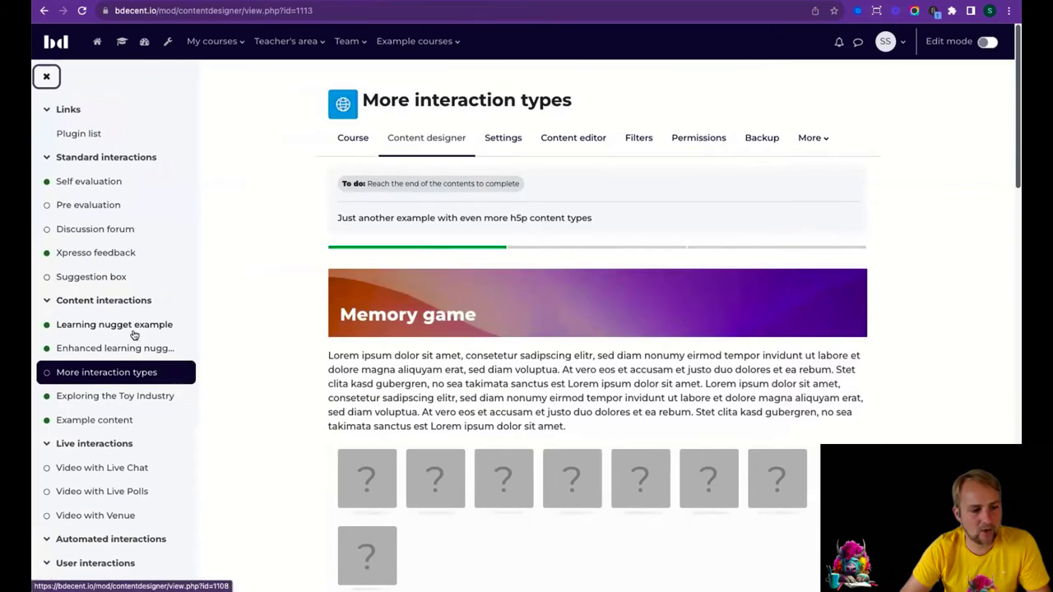
{"action": "left_click", "coordinate": [132, 328]}
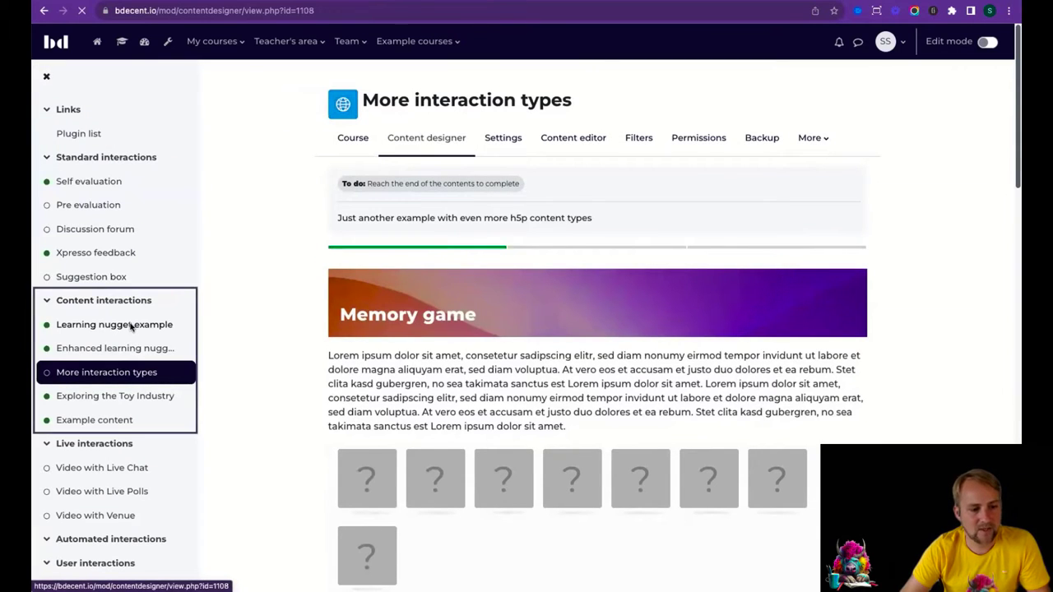
{"action": "scroll", "coordinate": [639, 337], "scroll_direction": "down", "scroll_amount": 5}
{"action": "scroll", "coordinate": [642, 334], "scroll_direction": "up", "scroll_amount": 5}
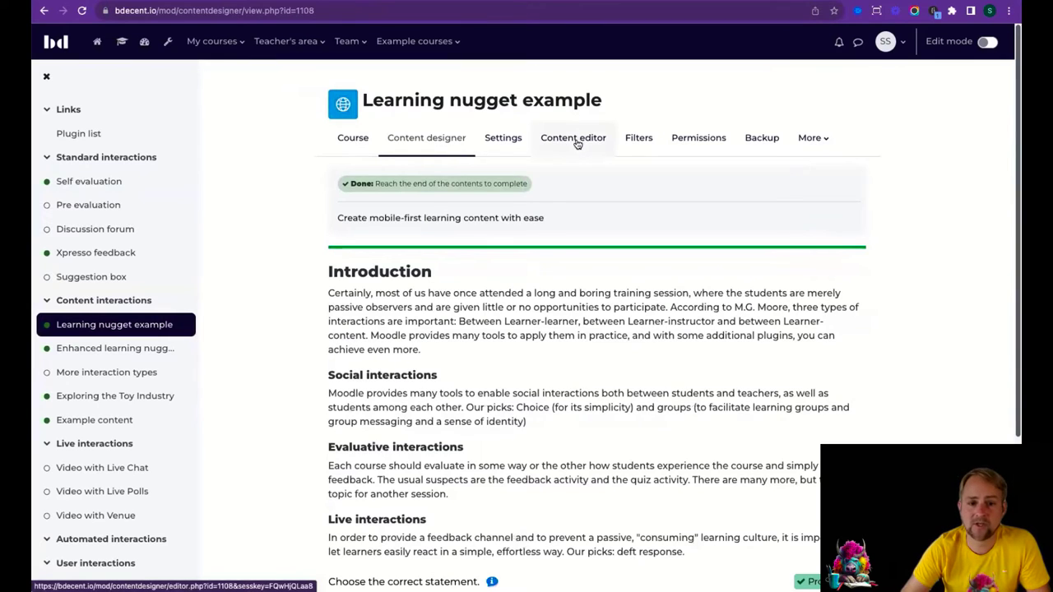
Step: Open the Learning nugget example's content editor, hide the course index, and view the element types available for insertion without adding any
{"action": "left_click", "coordinate": [576, 140]}
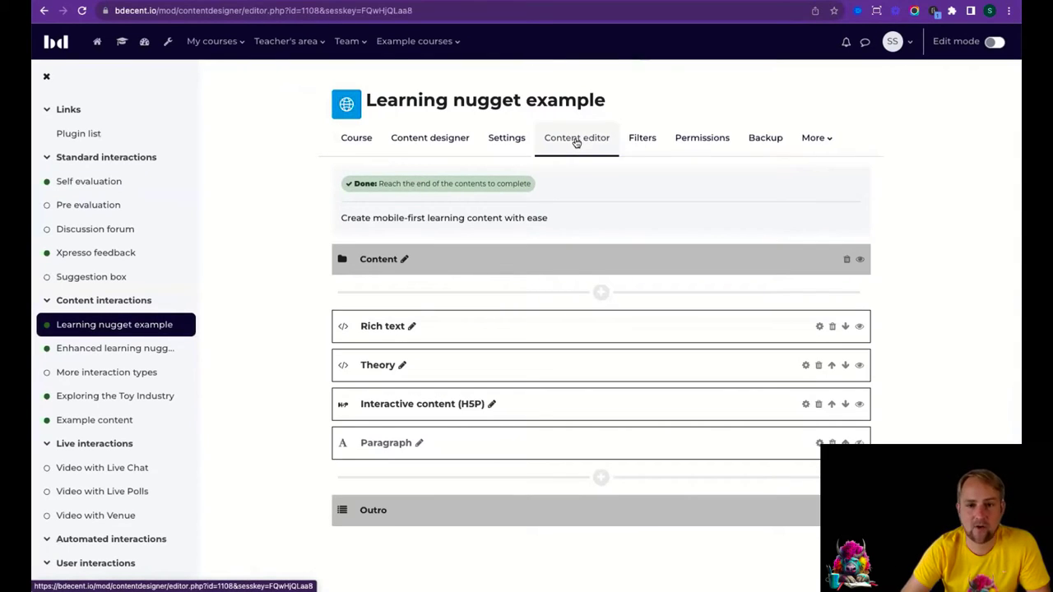
{"action": "left_click", "coordinate": [46, 76]}
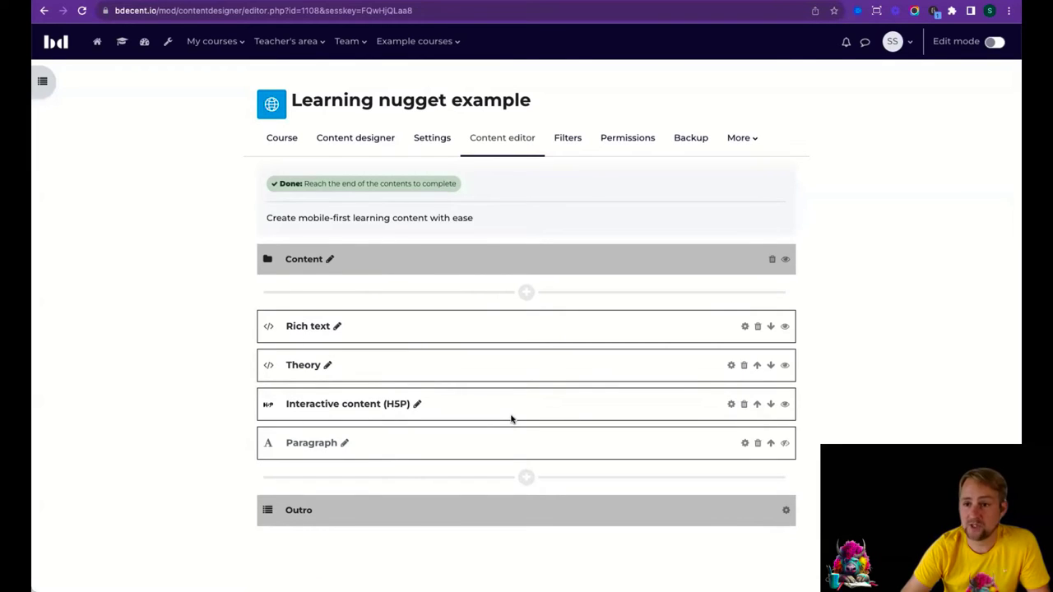
{"action": "left_click", "coordinate": [527, 293]}
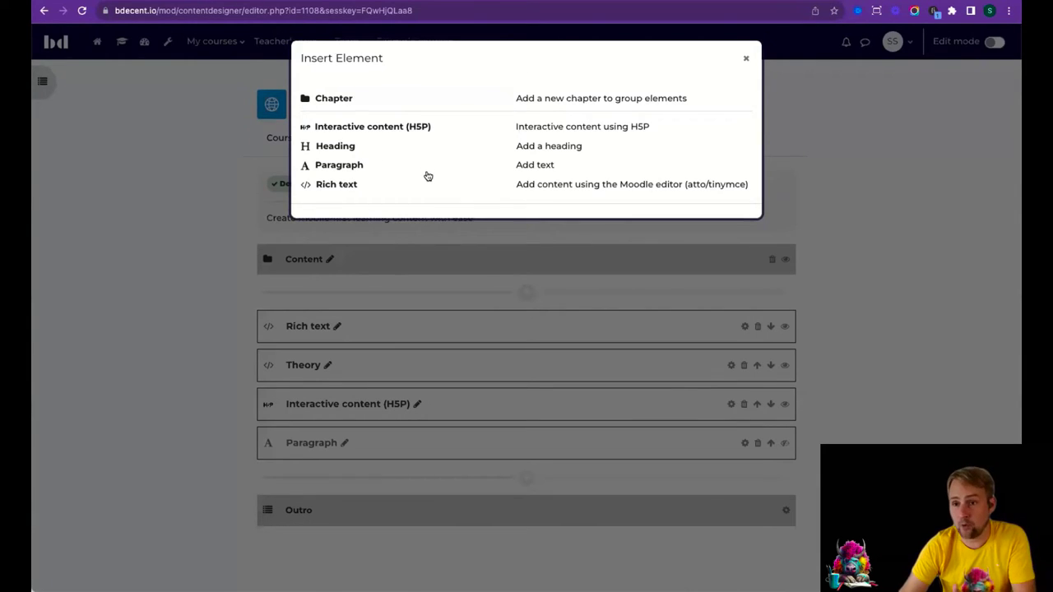
{"action": "left_click", "coordinate": [746, 59]}
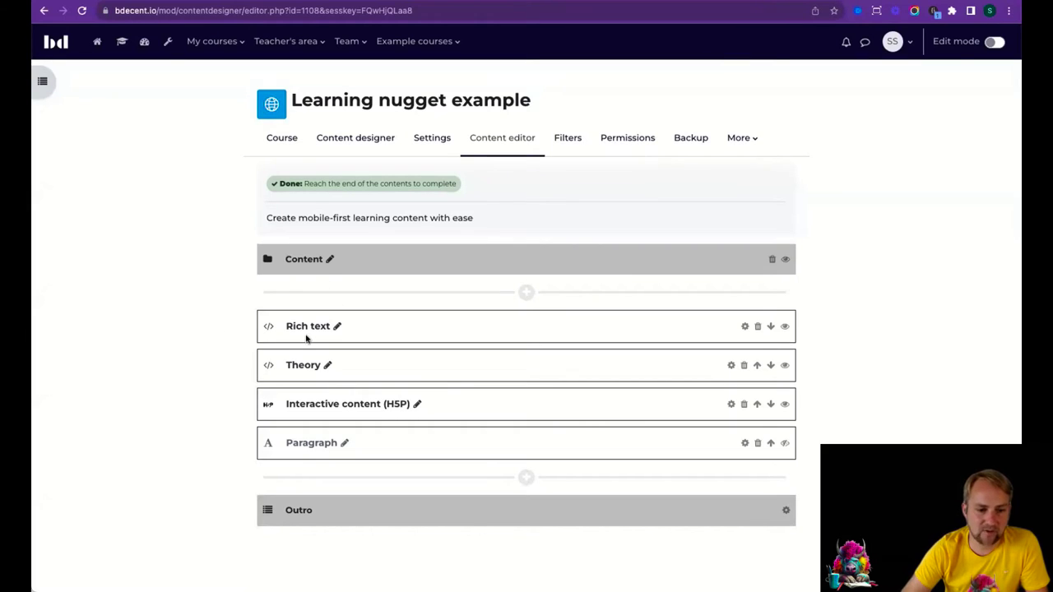
Step: Open the Rich text element's settings and highlight the whole Introduction text in its editor
{"action": "left_click", "coordinate": [744, 327]}
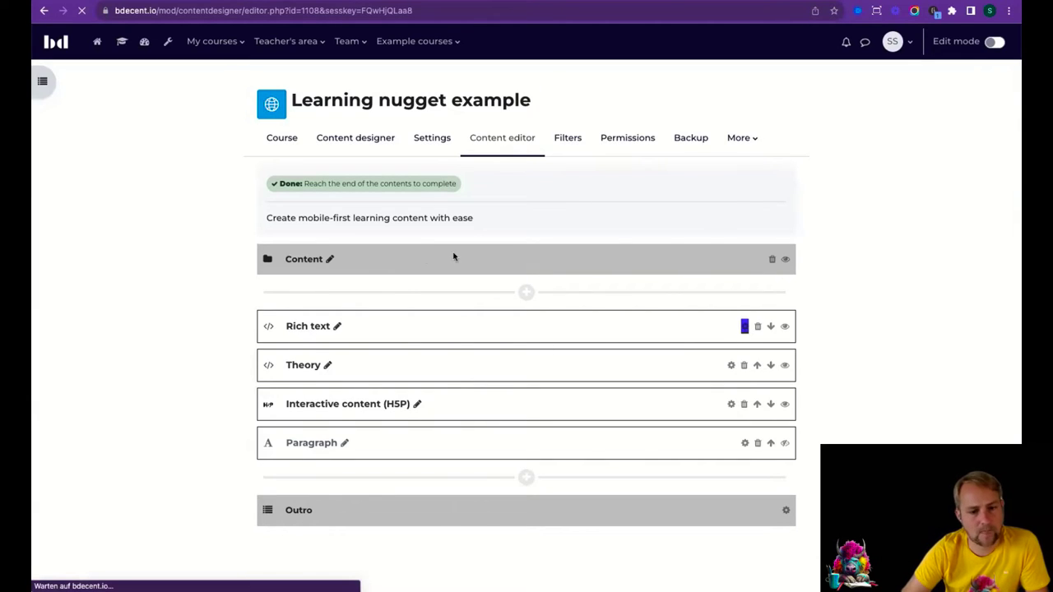
{"action": "scroll", "coordinate": [594, 336], "scroll_direction": "down", "scroll_amount": 3}
{"action": "left_click_drag", "start_coordinate": [576, 271], "coordinate": [343, 148]}
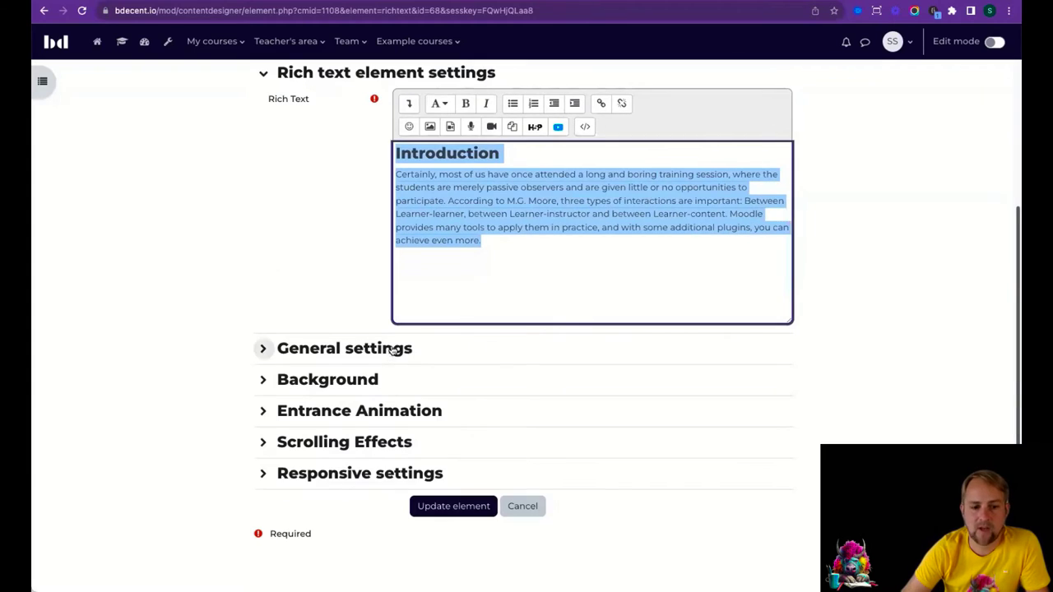
Step: View the Rich text element's General settings, including the Visibility choices, without changing them, and collapse the section
{"action": "left_click", "coordinate": [263, 348]}
{"action": "scroll", "coordinate": [392, 349], "scroll_direction": "down", "scroll_amount": 2}
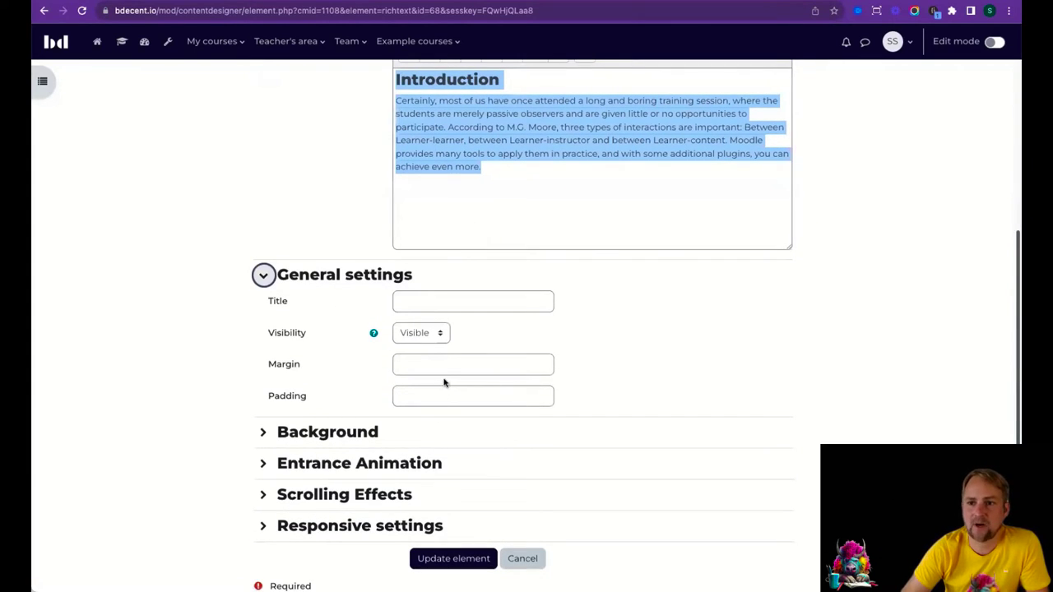
{"action": "left_click", "coordinate": [437, 335]}
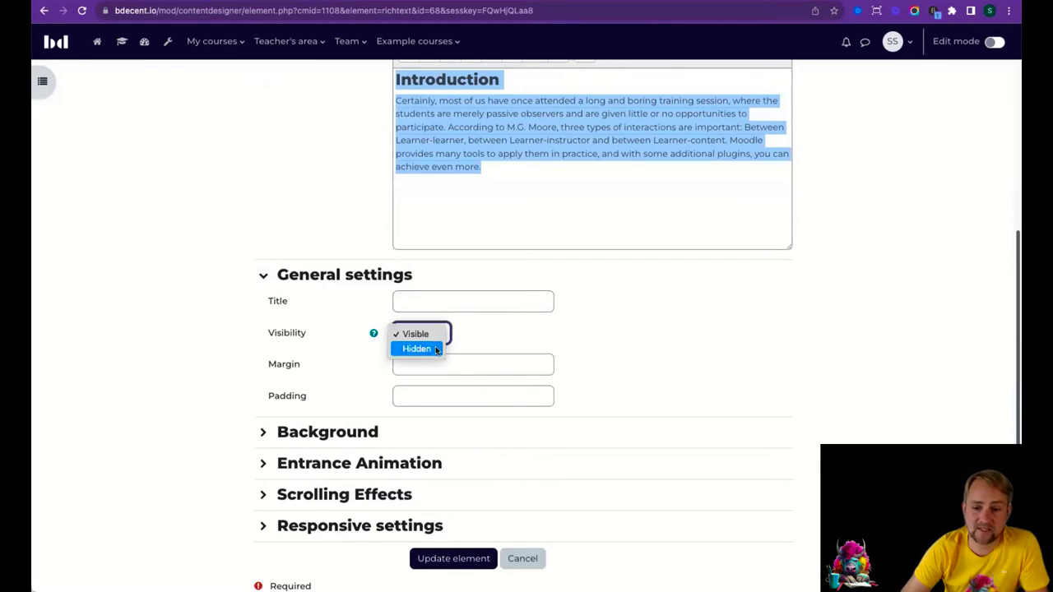
{"action": "left_click", "coordinate": [496, 334]}
{"action": "left_click", "coordinate": [377, 278]}
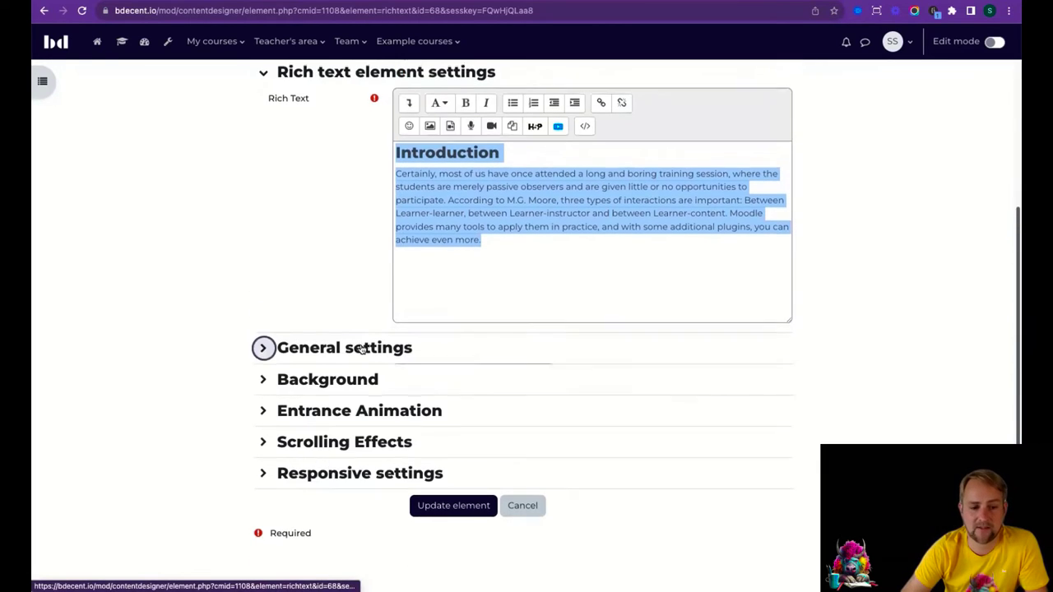
Step: Look through the Rich text element's Background settings for colour, gradient and image, and collapse the section
{"action": "left_click", "coordinate": [264, 378]}
{"action": "scroll", "coordinate": [360, 373], "scroll_direction": "down", "scroll_amount": 2}
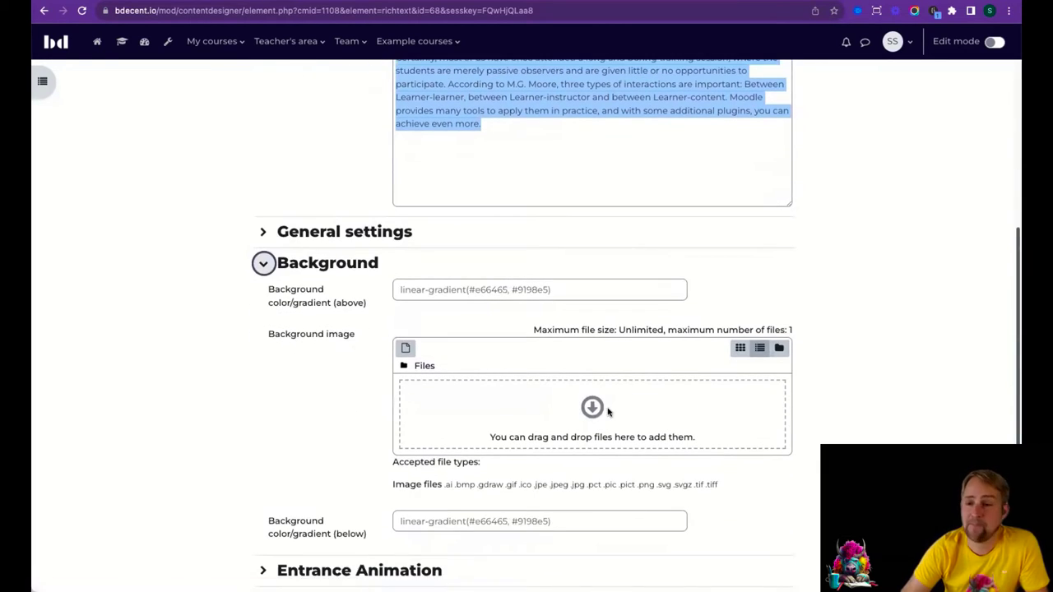
{"action": "scroll", "coordinate": [470, 257], "scroll_direction": "down", "scroll_amount": 1}
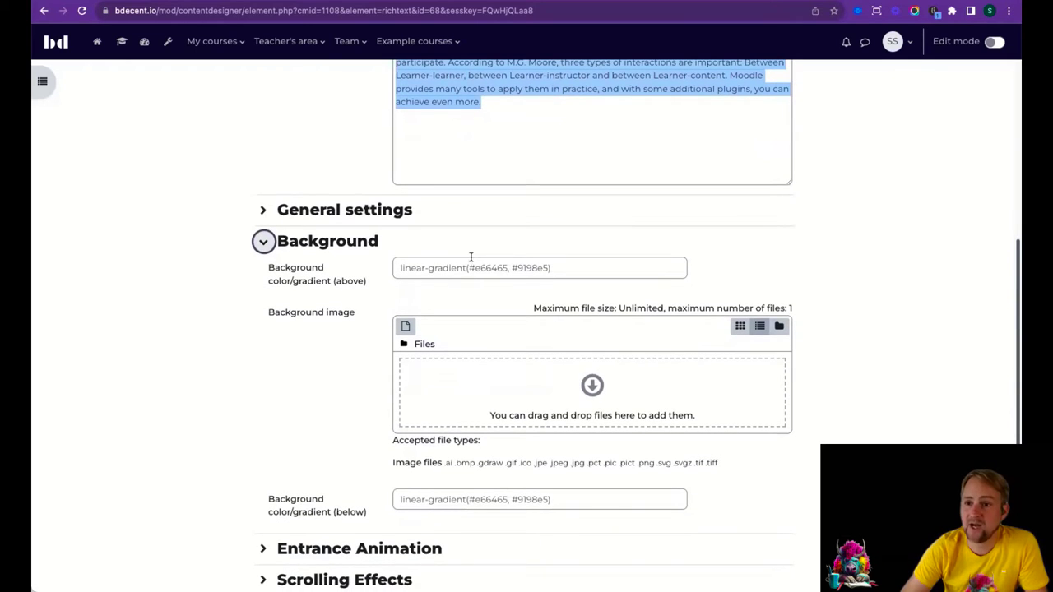
{"action": "left_click", "coordinate": [263, 240]}
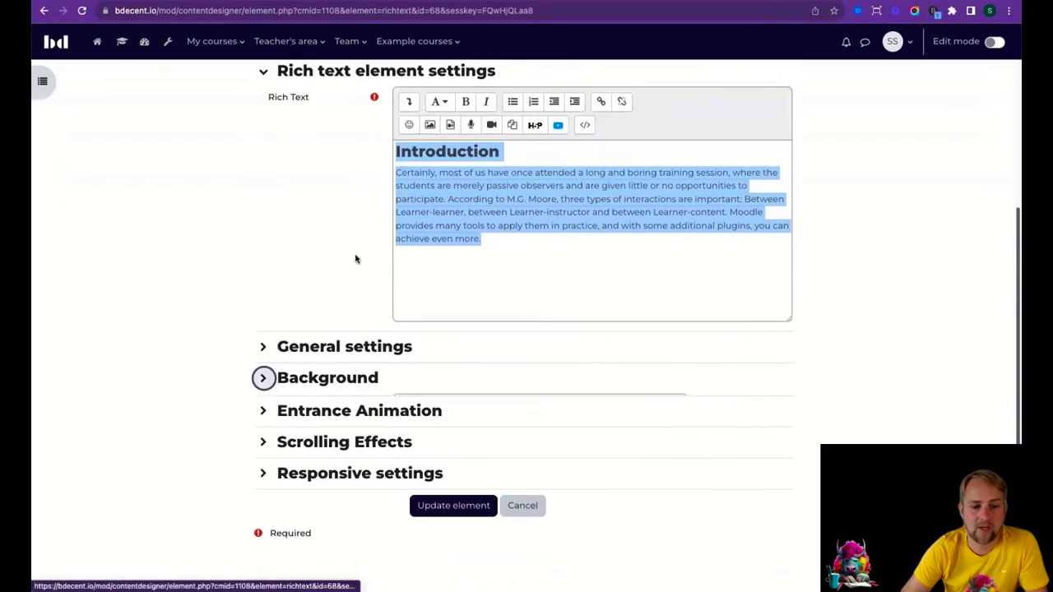
Step: Review the Rich text element's Entrance Animation, Scrolling Effects and Responsive settings, and leave the form without saving
{"action": "left_click", "coordinate": [411, 409]}
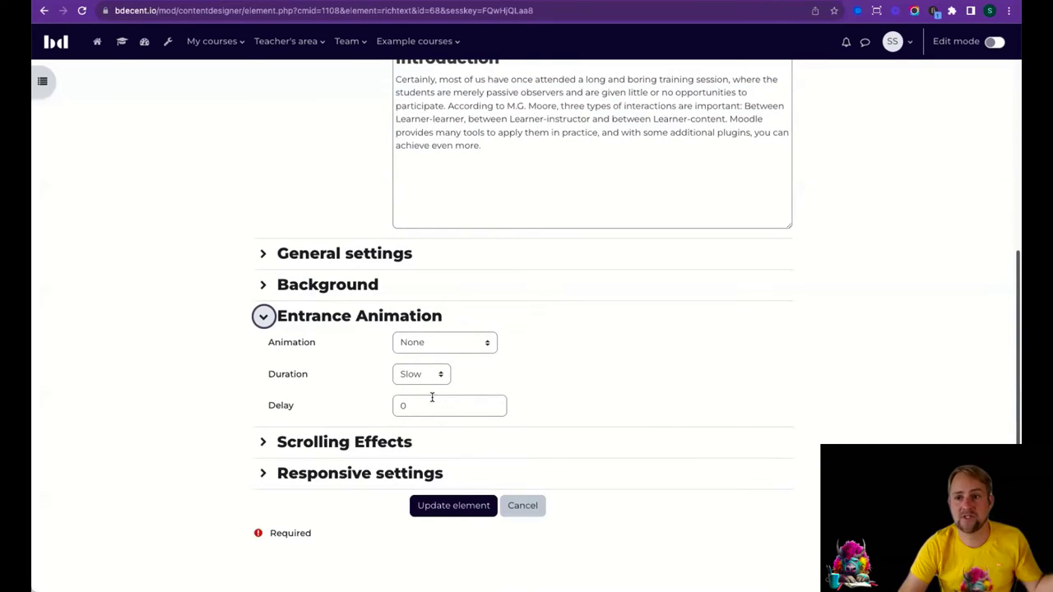
{"action": "left_click", "coordinate": [380, 449]}
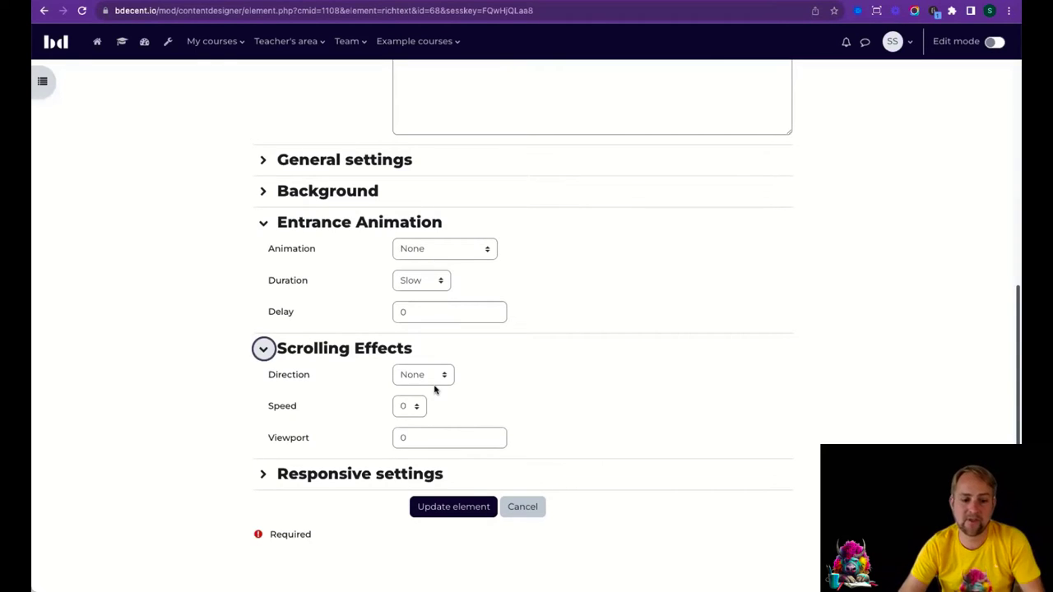
{"action": "left_click", "coordinate": [411, 470]}
{"action": "scroll", "coordinate": [425, 380], "scroll_direction": "down", "scroll_amount": 2}
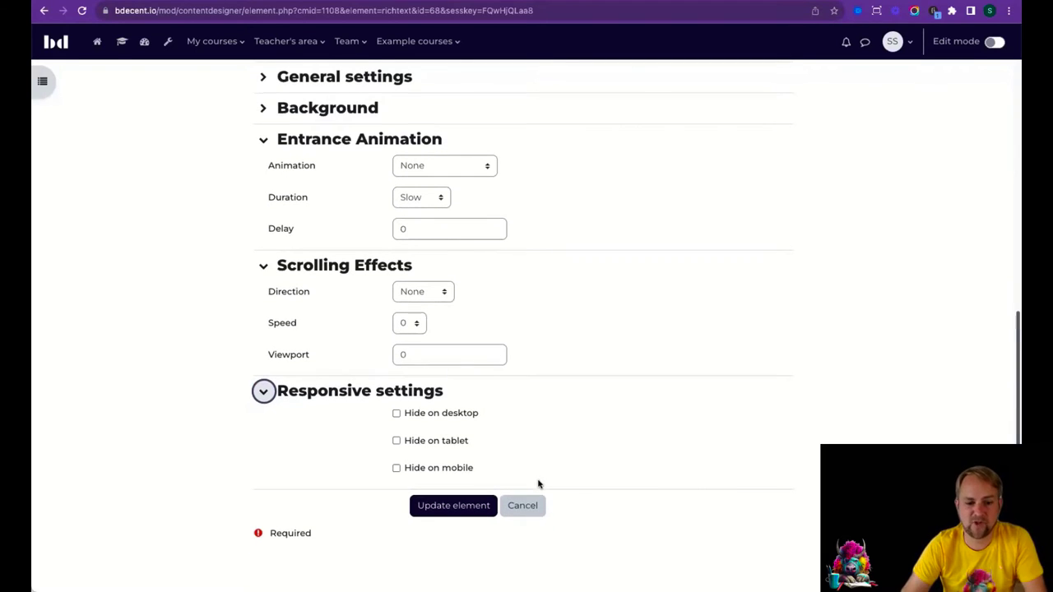
{"action": "left_click", "coordinate": [531, 507]}
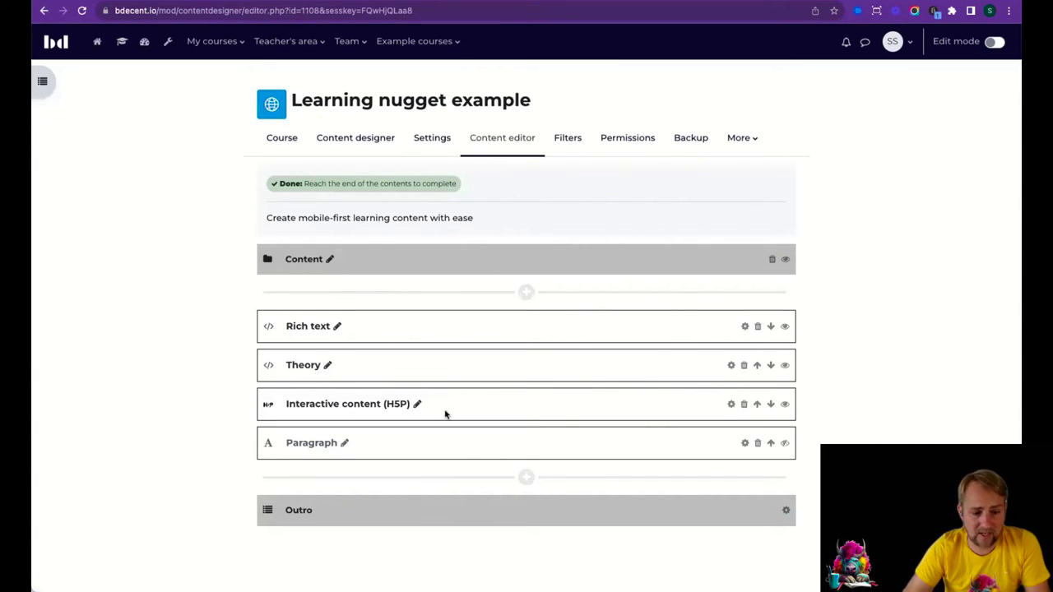
Step: Open the Interactive content (H5P) element's settings and examine its package file and Mandatory option
{"action": "left_click", "coordinate": [731, 404]}
{"action": "scroll", "coordinate": [254, 294], "scroll_direction": "down", "scroll_amount": 2}
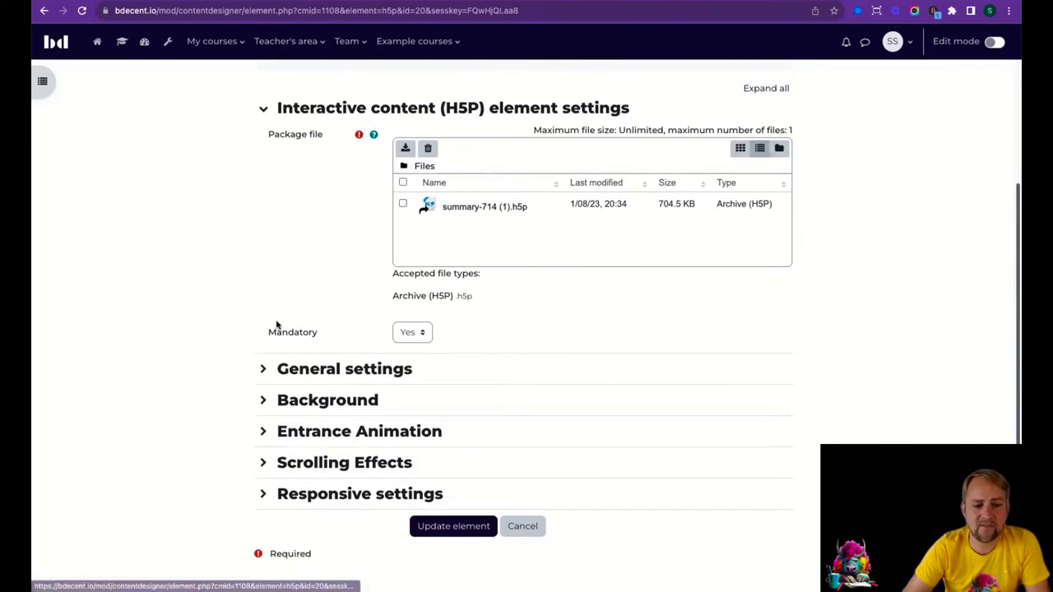
{"action": "left_click_drag", "start_coordinate": [265, 332], "coordinate": [470, 343]}
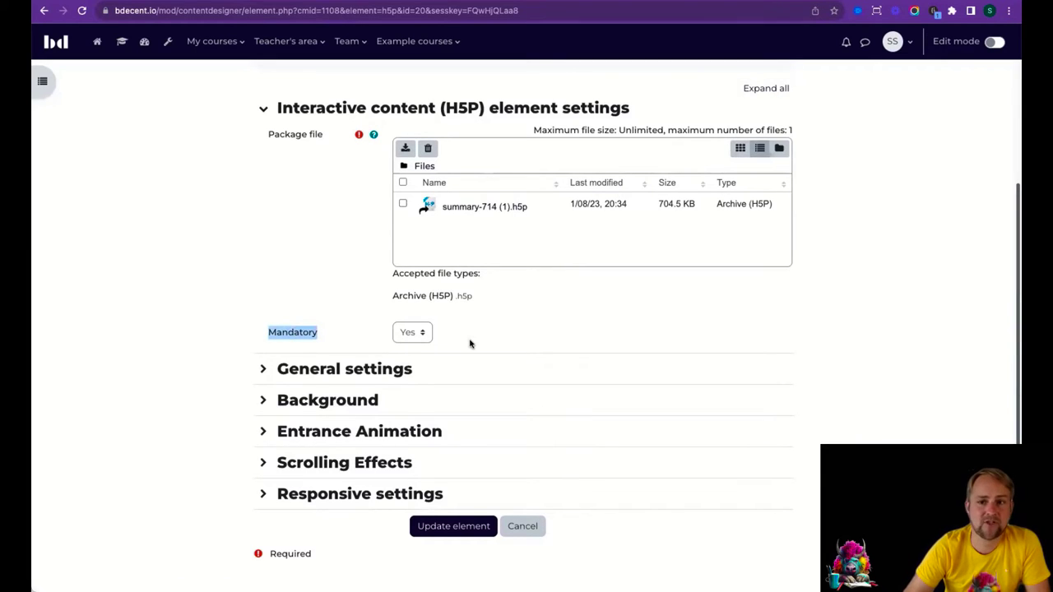
{"action": "left_click", "coordinate": [469, 341]}
{"action": "left_click_drag", "start_coordinate": [265, 333], "coordinate": [339, 335]}
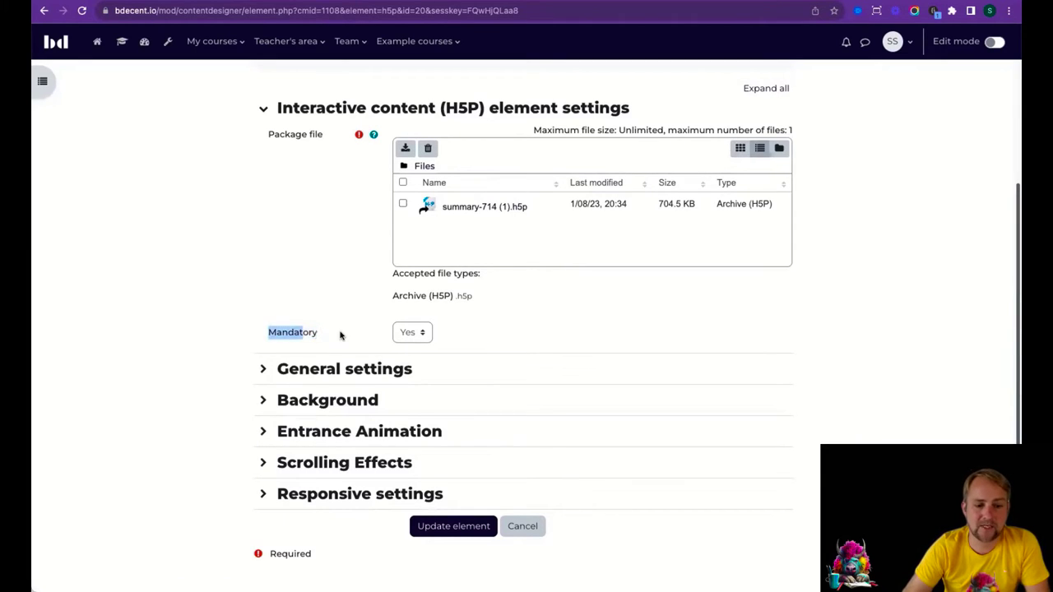
{"action": "left_click", "coordinate": [342, 336]}
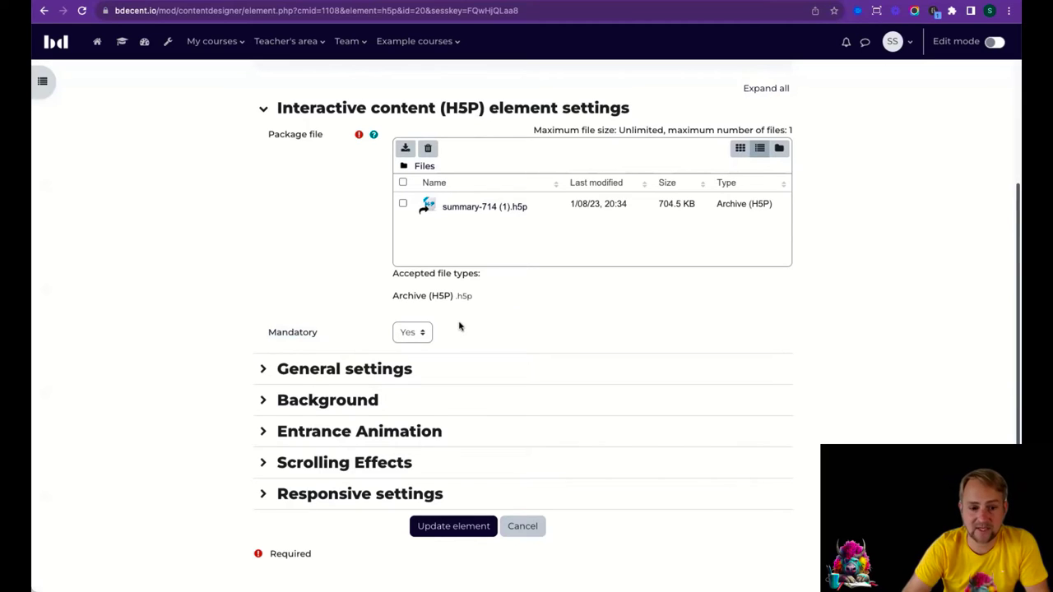
Step: Switch the H5P element's Mandatory option to No, set it back to Yes, and highlight its label
{"action": "scroll", "coordinate": [459, 327], "scroll_direction": "down", "scroll_amount": 1}
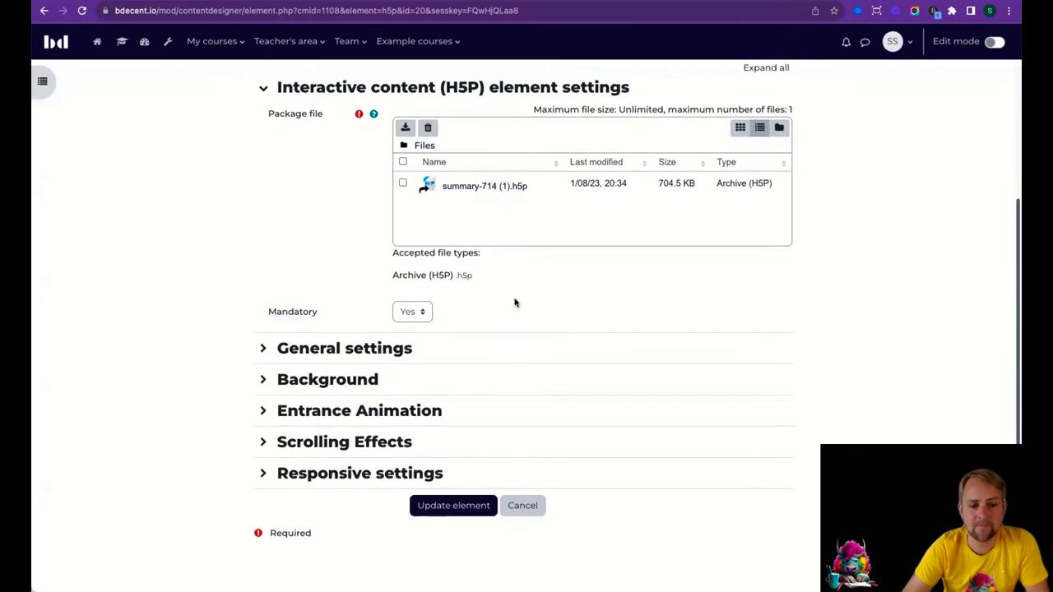
{"action": "left_click", "coordinate": [414, 312]}
{"action": "left_click", "coordinate": [408, 300]}
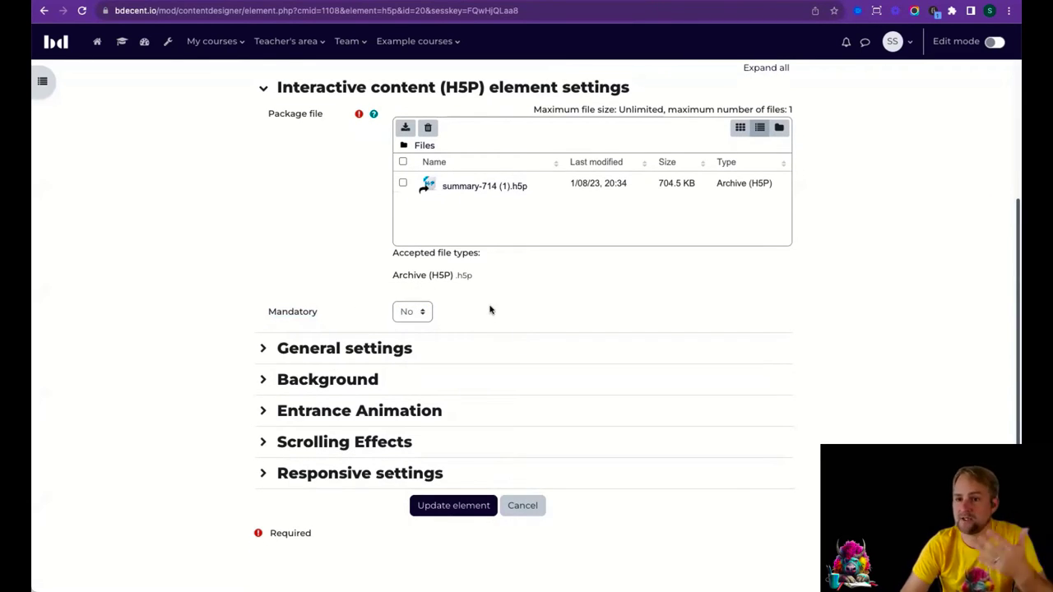
{"action": "left_click", "coordinate": [422, 311]}
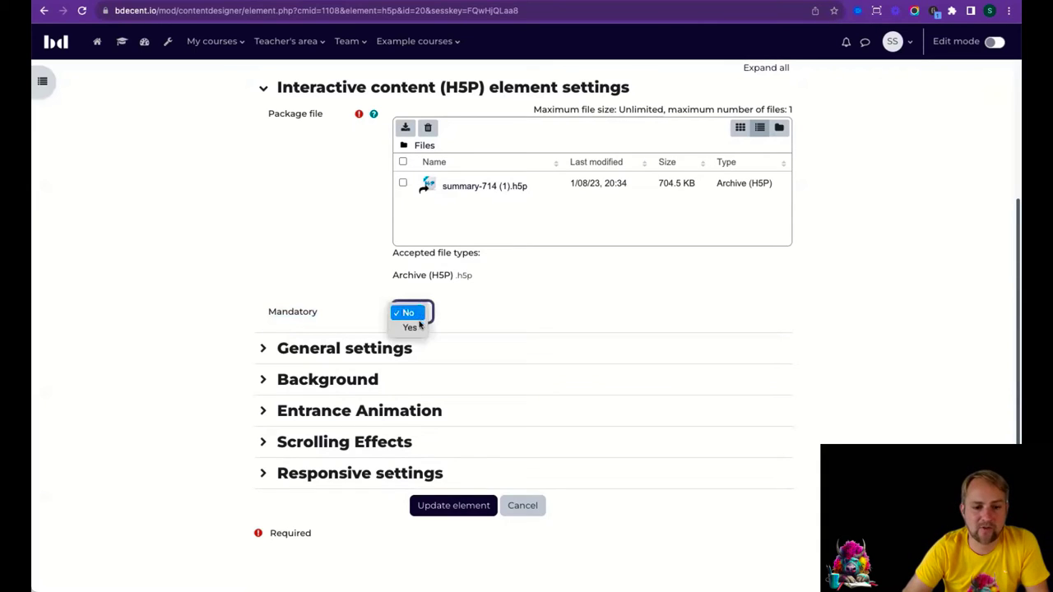
{"action": "left_click", "coordinate": [409, 325]}
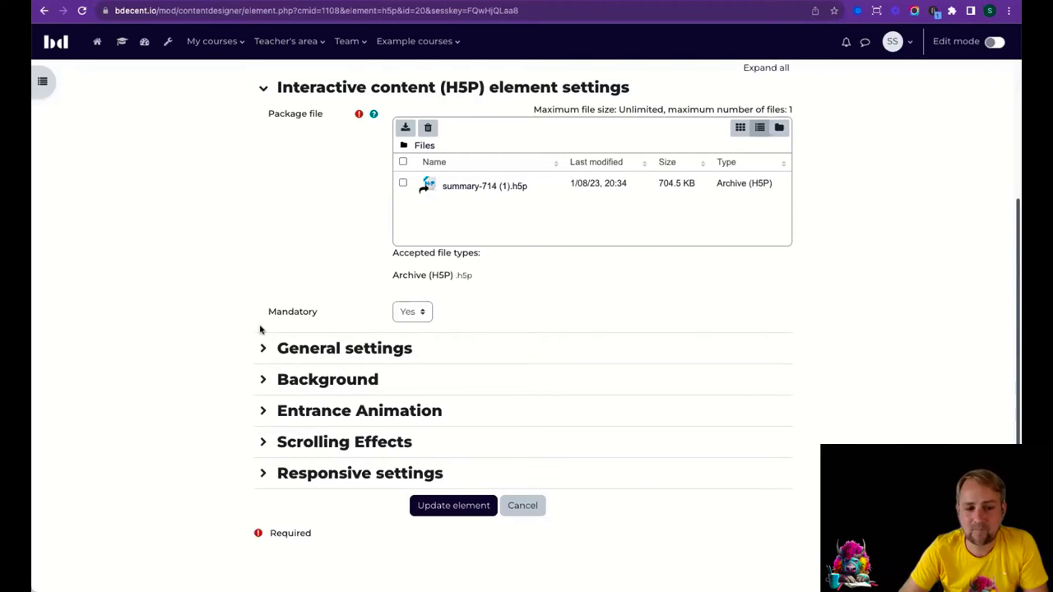
{"action": "double_click", "coordinate": [326, 316]}
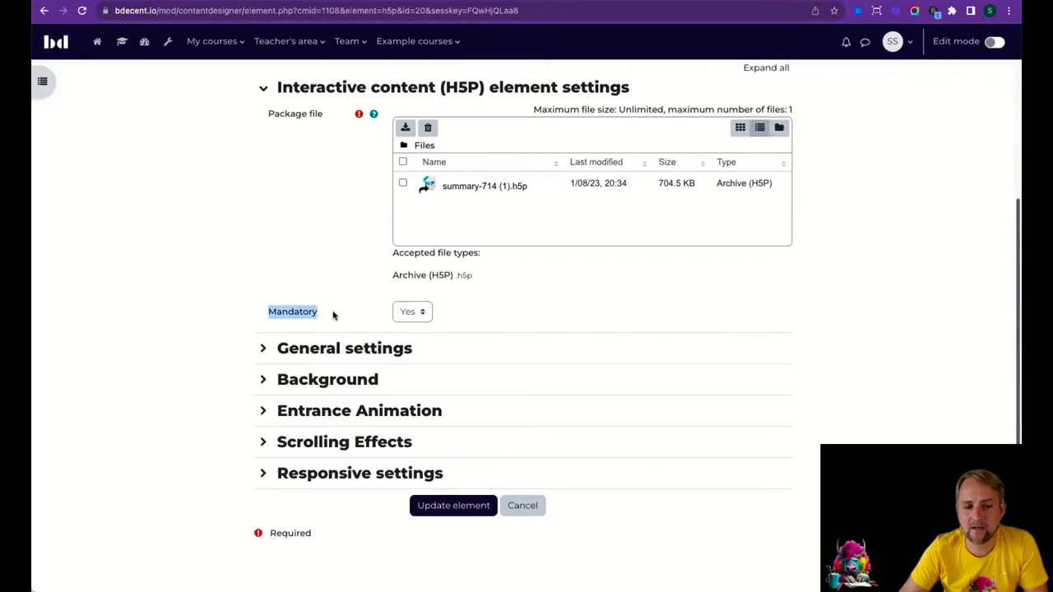
{"action": "left_click", "coordinate": [331, 316]}
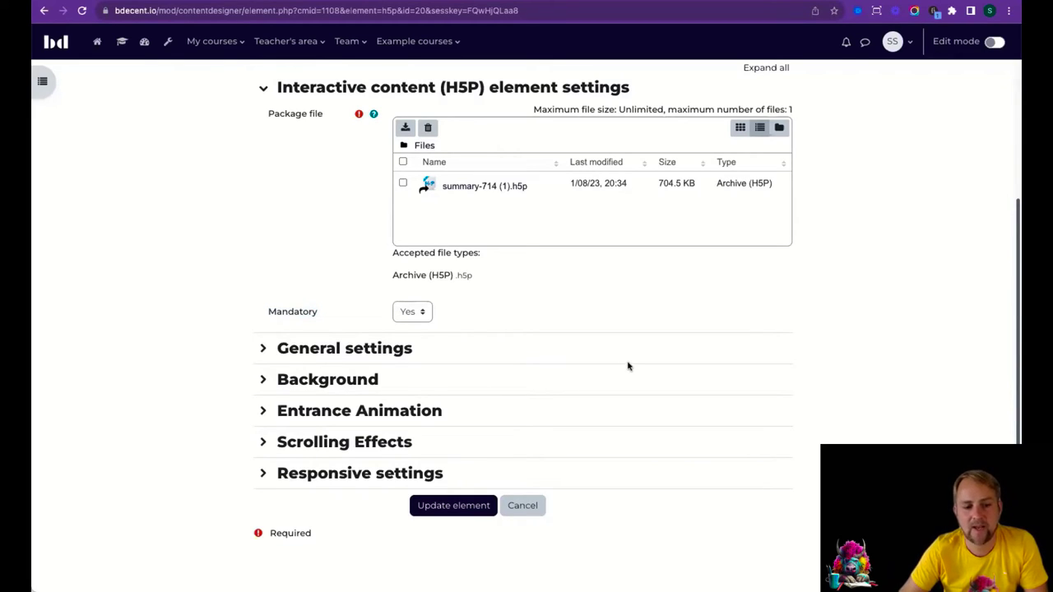
Step: Expand and view the H5P element's General settings, Background and Entrance Animation sections
{"action": "left_click", "coordinate": [508, 337]}
{"action": "scroll", "coordinate": [508, 336], "scroll_direction": "down", "scroll_amount": 3}
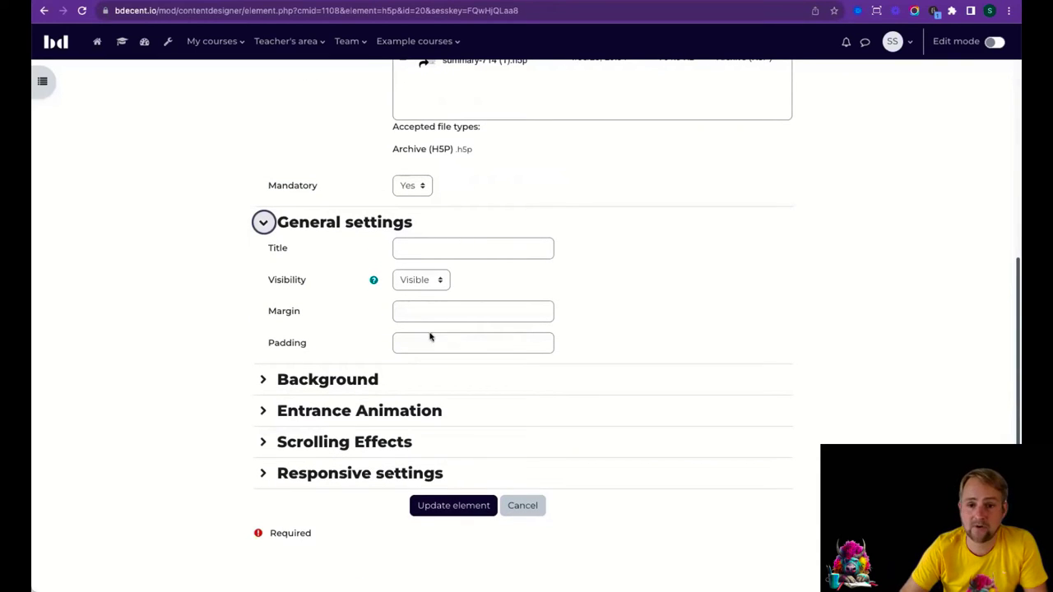
{"action": "left_click", "coordinate": [354, 380]}
{"action": "scroll", "coordinate": [411, 379], "scroll_direction": "down", "scroll_amount": 3}
{"action": "scroll", "coordinate": [411, 376], "scroll_direction": "down", "scroll_amount": 3}
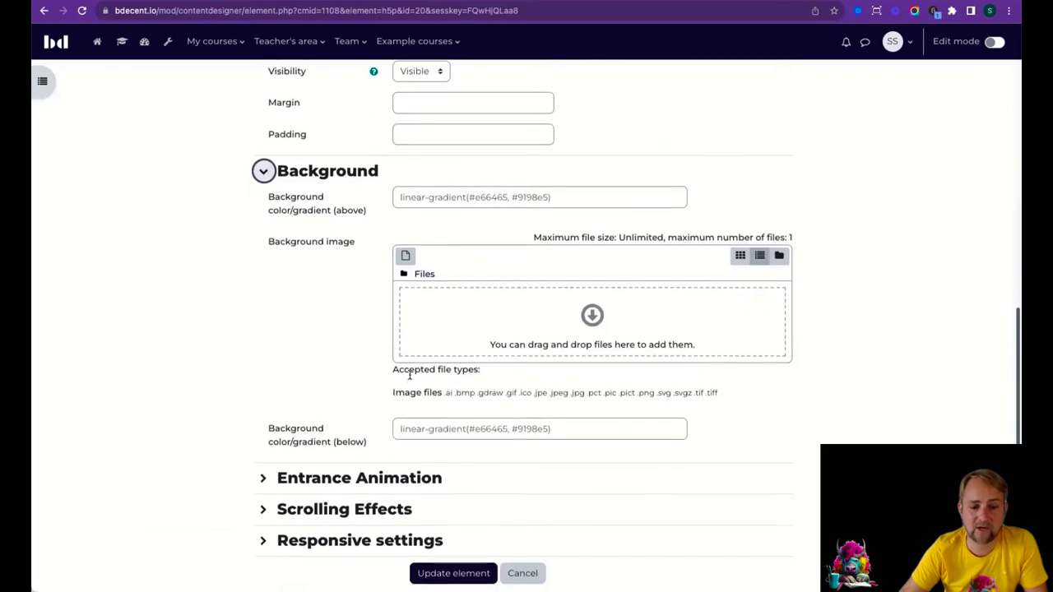
{"action": "left_click", "coordinate": [591, 403]}
{"action": "scroll", "coordinate": [591, 384], "scroll_direction": "down", "scroll_amount": 2}
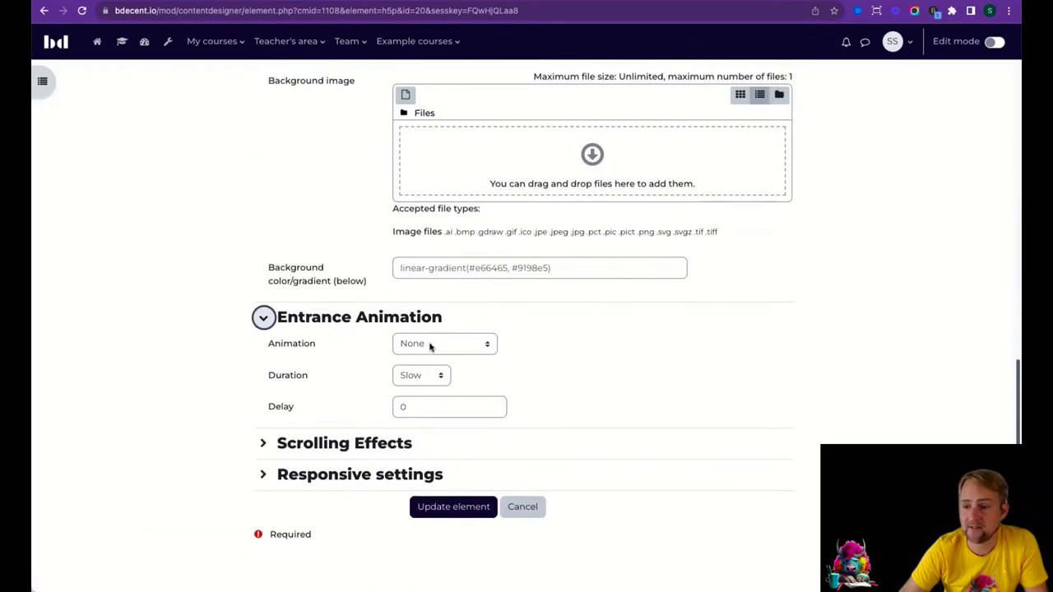
Step: Look back over all of the H5P element's settings from package file to animation, and leave the form without saving
{"action": "scroll", "coordinate": [479, 371], "scroll_direction": "up", "scroll_amount": 5}
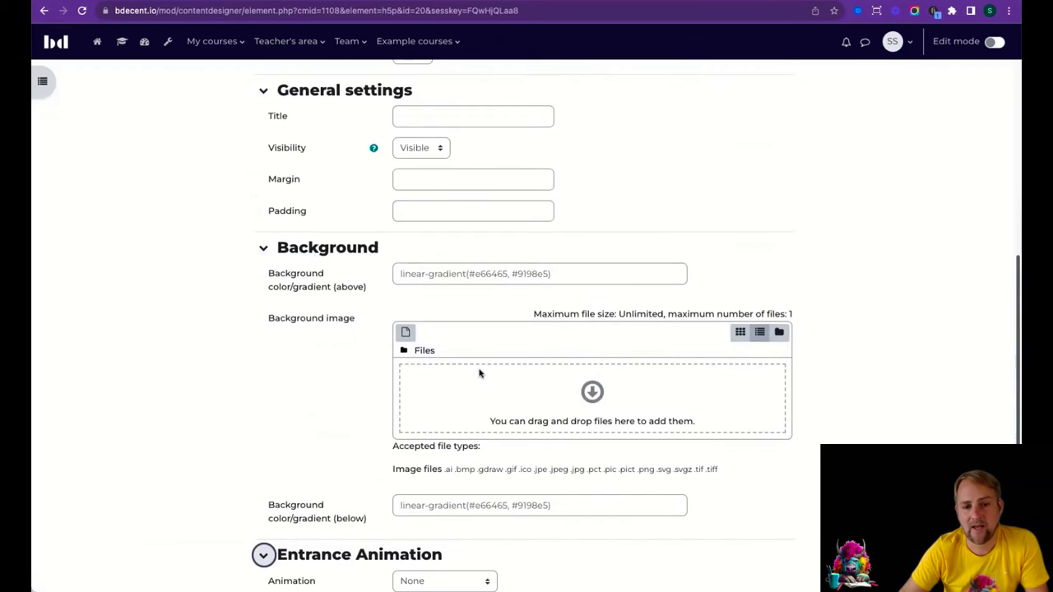
{"action": "scroll", "coordinate": [604, 373], "scroll_direction": "up", "scroll_amount": 4}
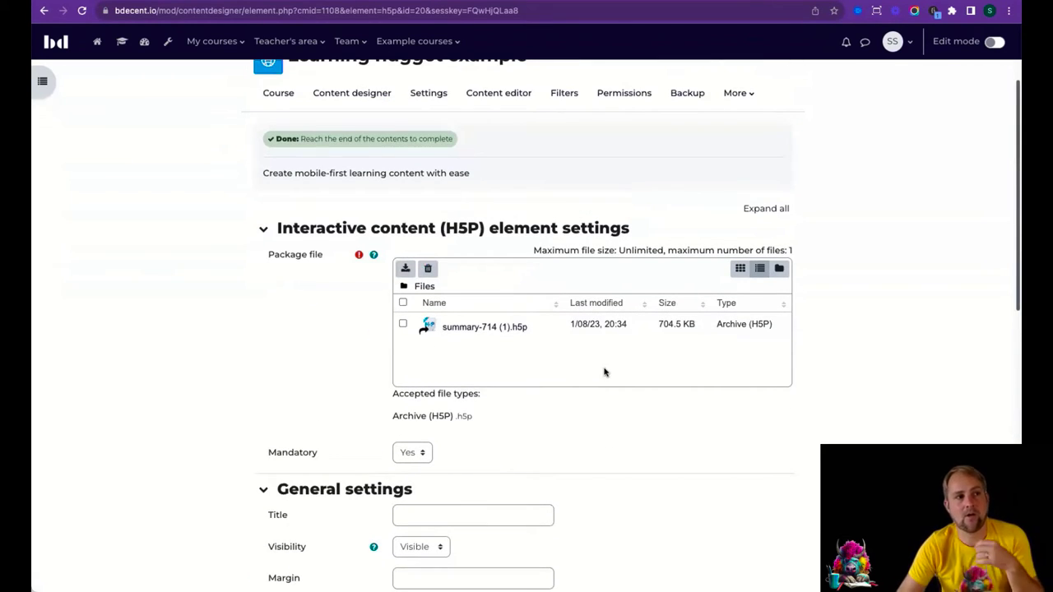
{"action": "scroll", "coordinate": [604, 373], "scroll_direction": "down", "scroll_amount": 9}
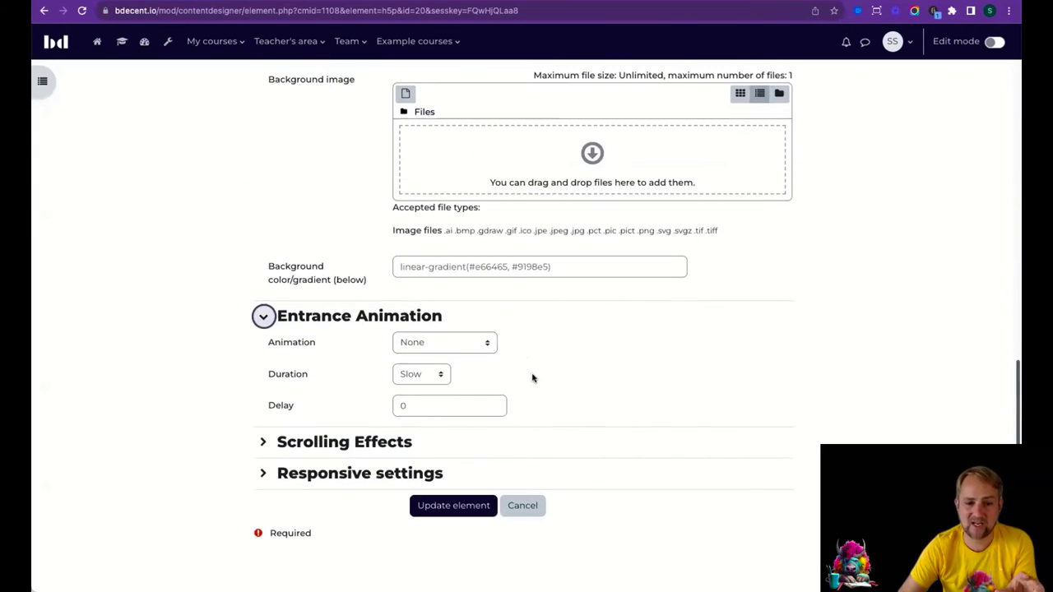
{"action": "scroll", "coordinate": [531, 376], "scroll_direction": "up", "scroll_amount": 5}
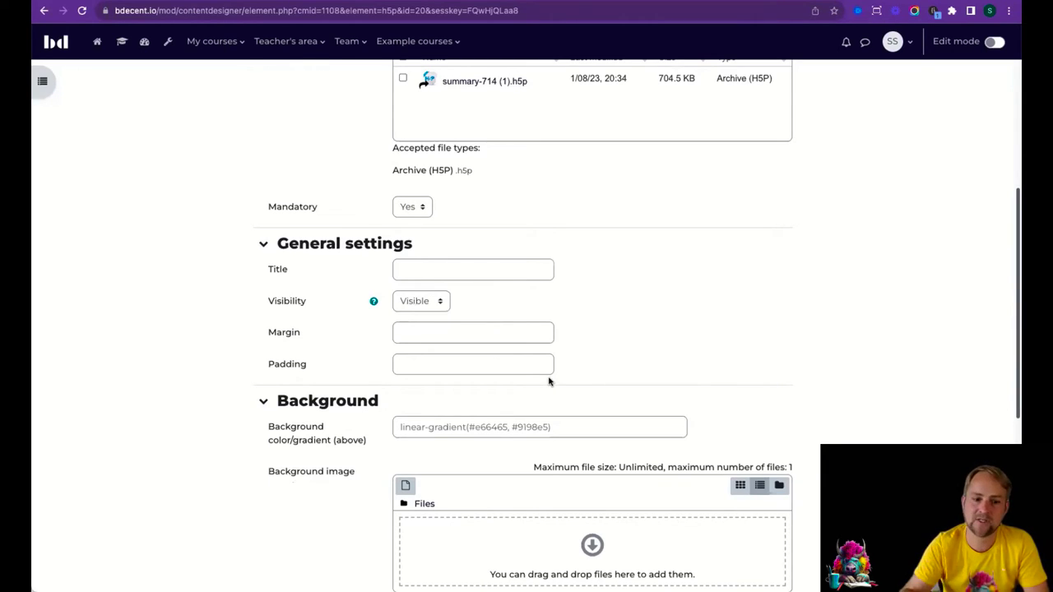
{"action": "scroll", "coordinate": [550, 381], "scroll_direction": "down", "scroll_amount": 5}
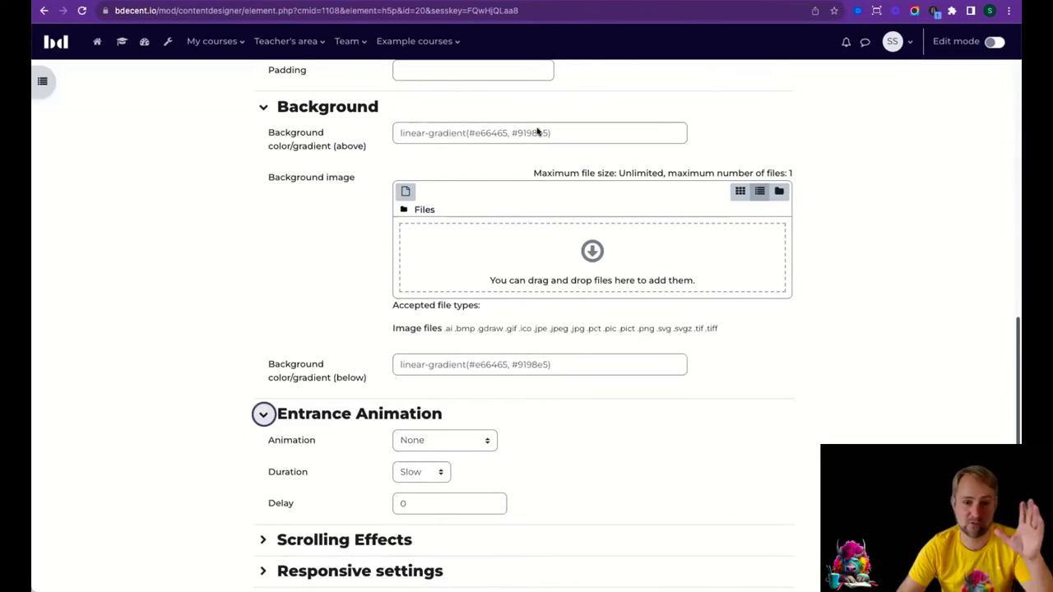
{"action": "scroll", "coordinate": [551, 261], "scroll_direction": "down", "scroll_amount": 2}
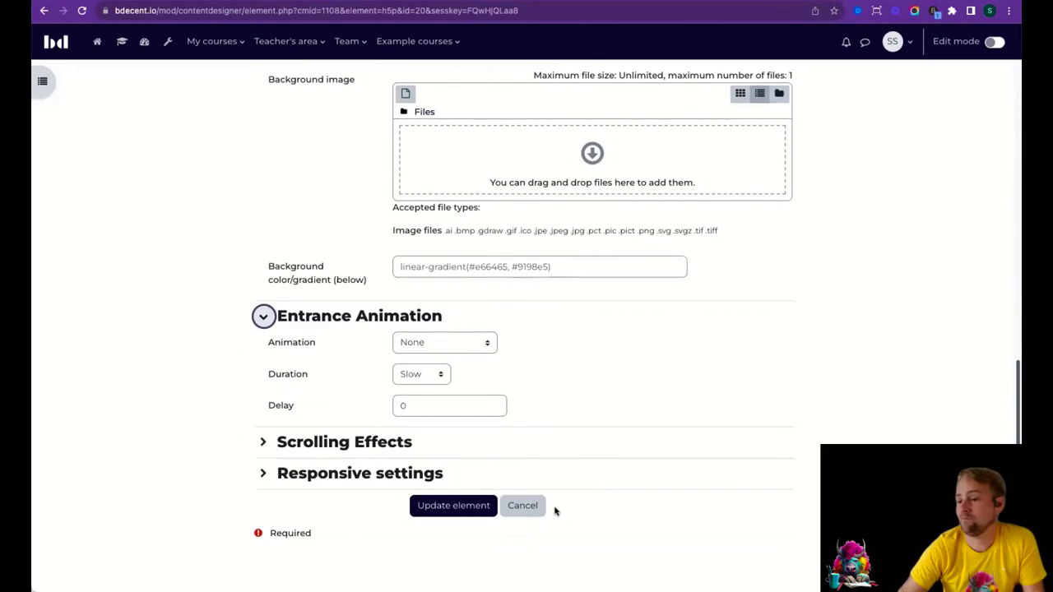
{"action": "left_click", "coordinate": [522, 506]}
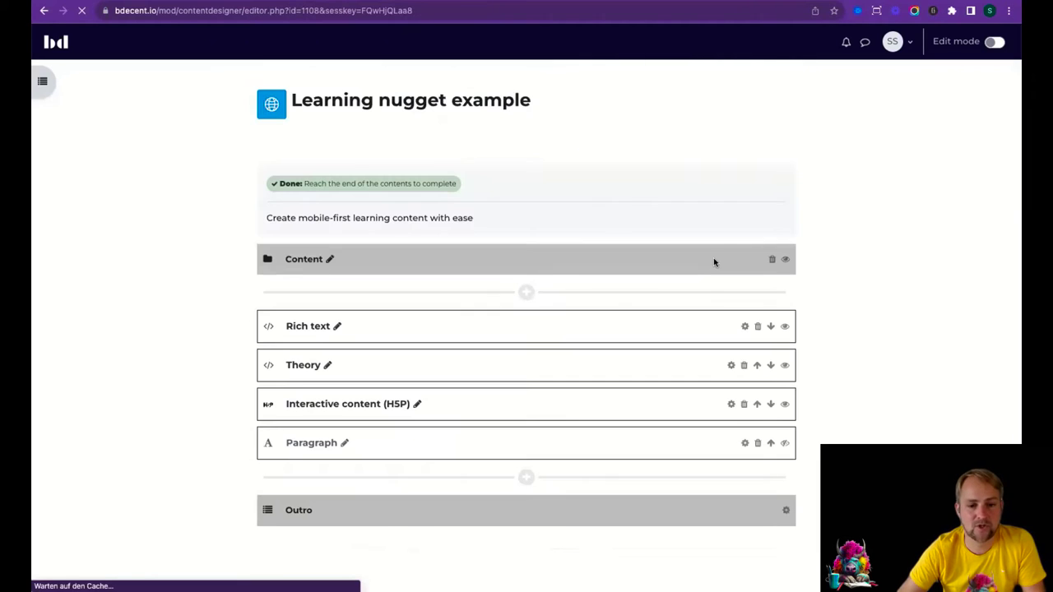
Step: Open the Paragraph element's settings and examine its plain-text content field and alignment options
{"action": "left_click", "coordinate": [745, 443]}
{"action": "scroll", "coordinate": [557, 330], "scroll_direction": "down", "scroll_amount": 2}
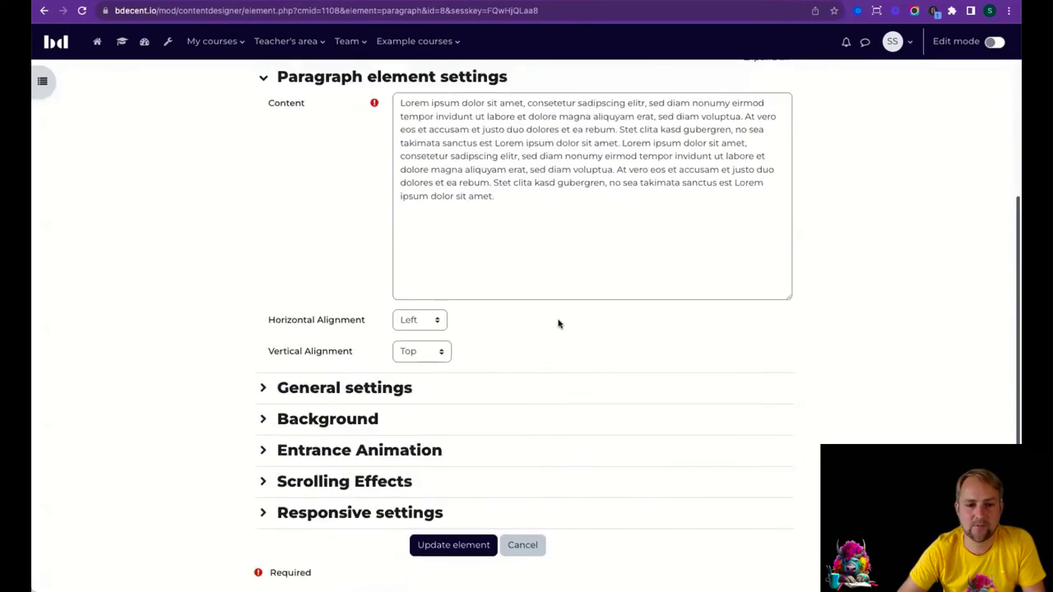
{"action": "scroll", "coordinate": [557, 322], "scroll_direction": "up", "scroll_amount": 1}
{"action": "left_click", "coordinate": [521, 283]}
{"action": "key", "text": "ctrl+a"}
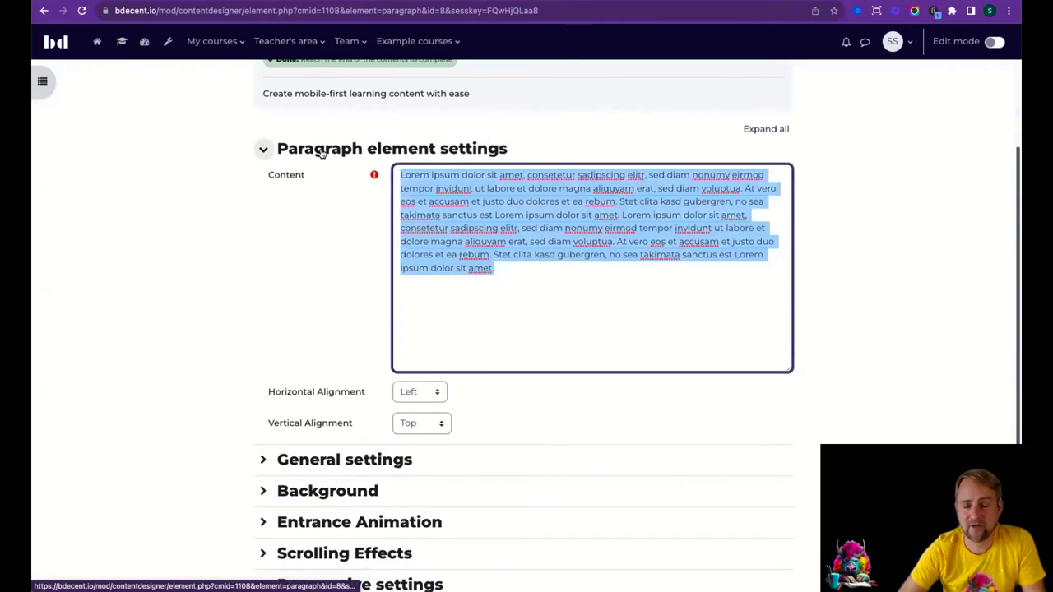
{"action": "left_click", "coordinate": [582, 256]}
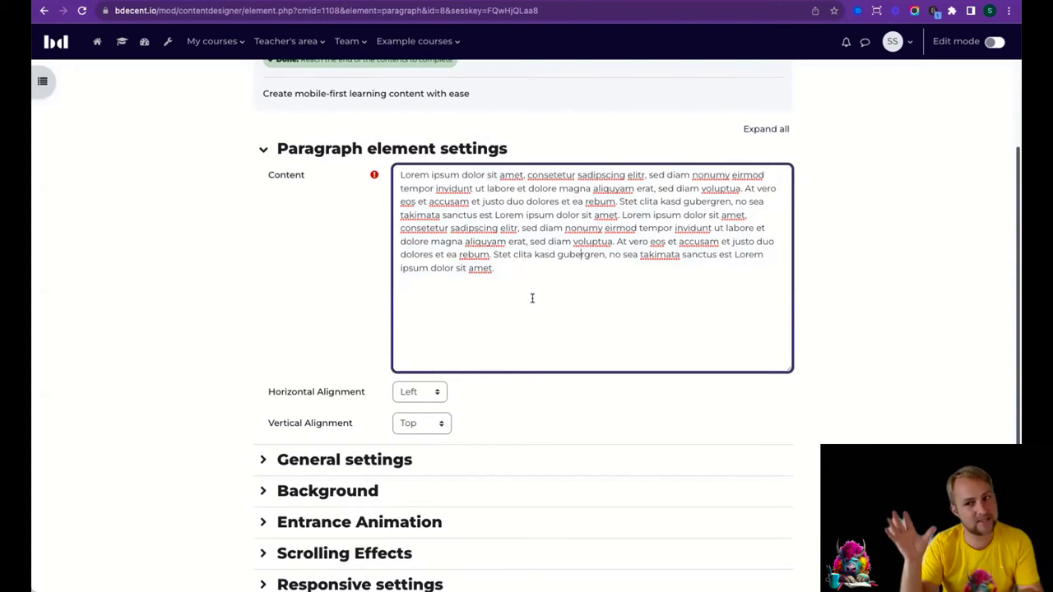
Step: Expand and view the Paragraph element's General settings and Background sections
{"action": "left_click_drag", "start_coordinate": [528, 305], "coordinate": [355, 282]}
{"action": "left_click", "coordinate": [354, 282]}
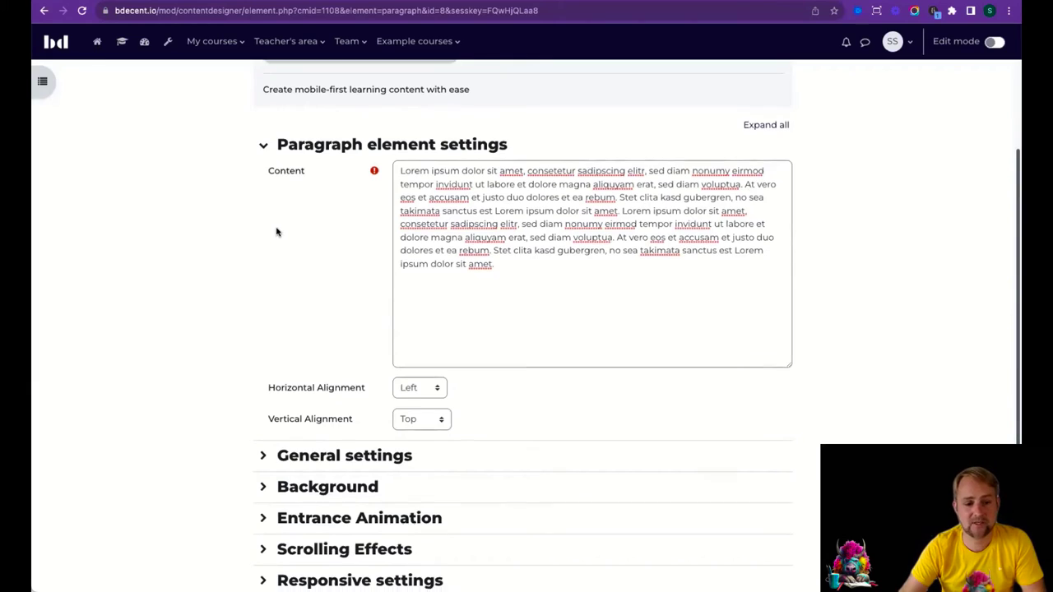
{"action": "scroll", "coordinate": [282, 249], "scroll_direction": "down", "scroll_amount": 3}
{"action": "scroll", "coordinate": [515, 245], "scroll_direction": "up", "scroll_amount": 2}
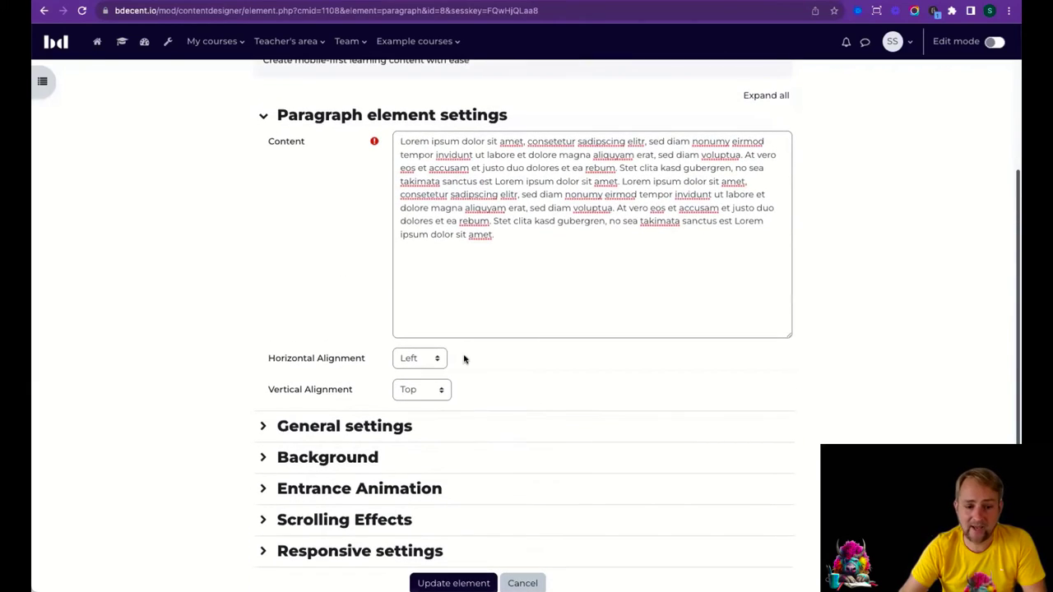
{"action": "scroll", "coordinate": [432, 357], "scroll_direction": "down", "scroll_amount": 2}
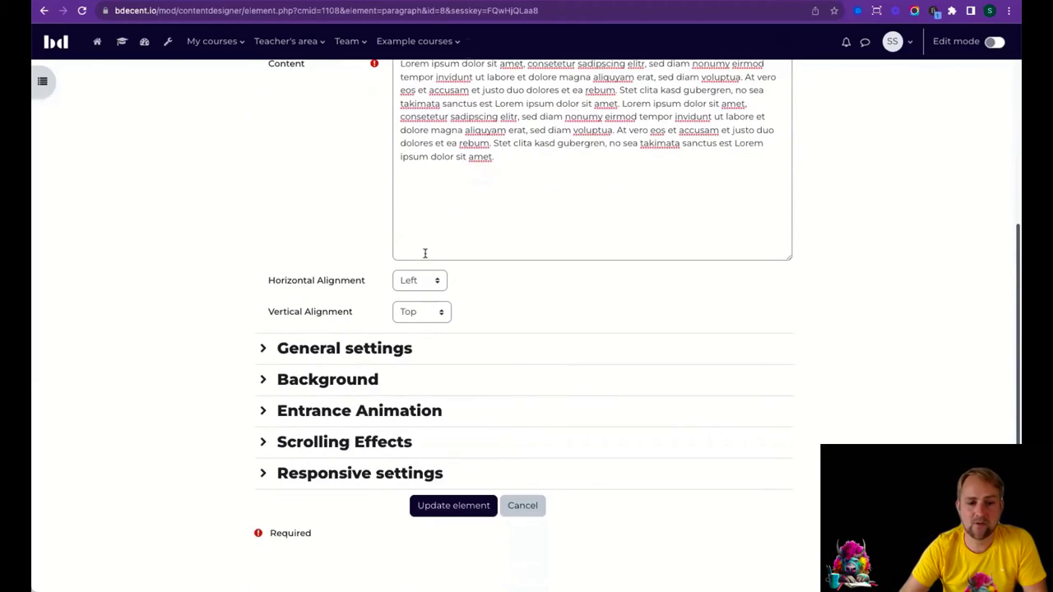
{"action": "left_click", "coordinate": [263, 348]}
{"action": "scroll", "coordinate": [377, 328], "scroll_direction": "down", "scroll_amount": 3}
{"action": "left_click", "coordinate": [367, 395]}
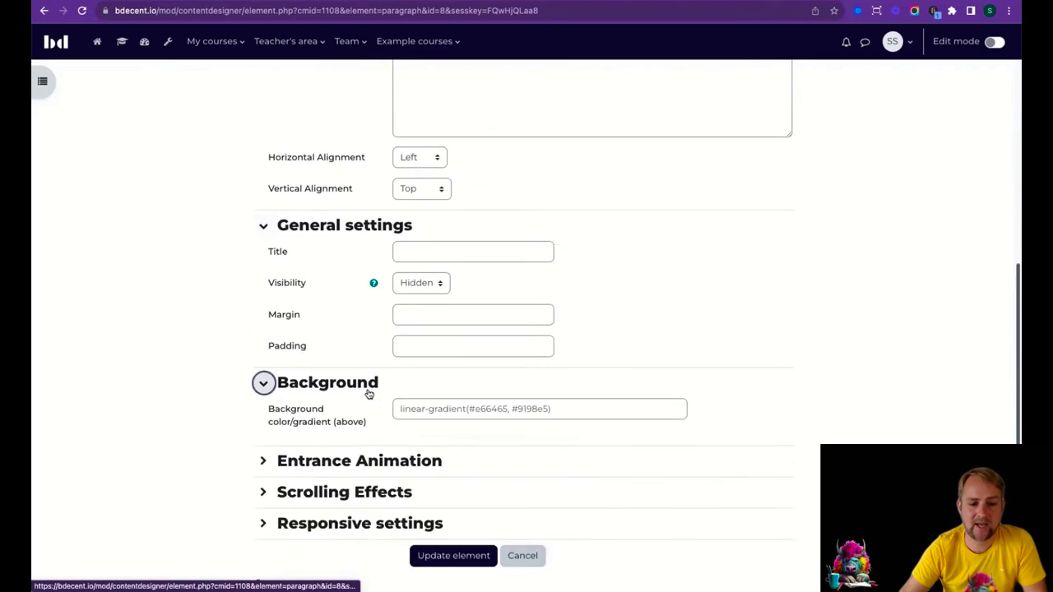
{"action": "scroll", "coordinate": [491, 402], "scroll_direction": "down", "scroll_amount": 5}
{"action": "scroll", "coordinate": [485, 360], "scroll_direction": "up", "scroll_amount": 12}
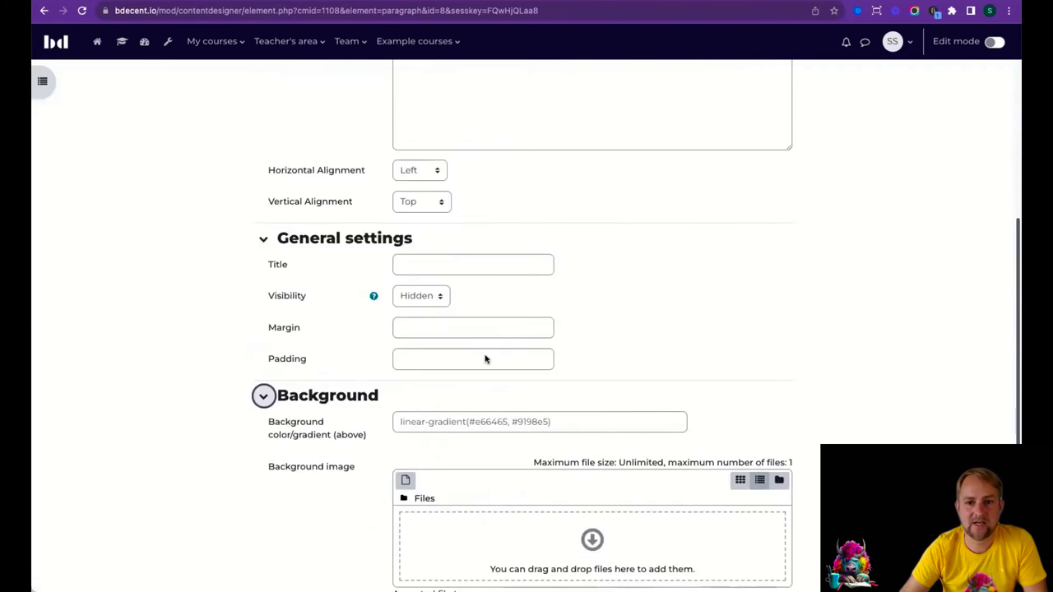
Step: Highlight the Paragraph element's whole content text and leave the form without saving
{"action": "left_click_drag", "start_coordinate": [604, 353], "coordinate": [401, 187]}
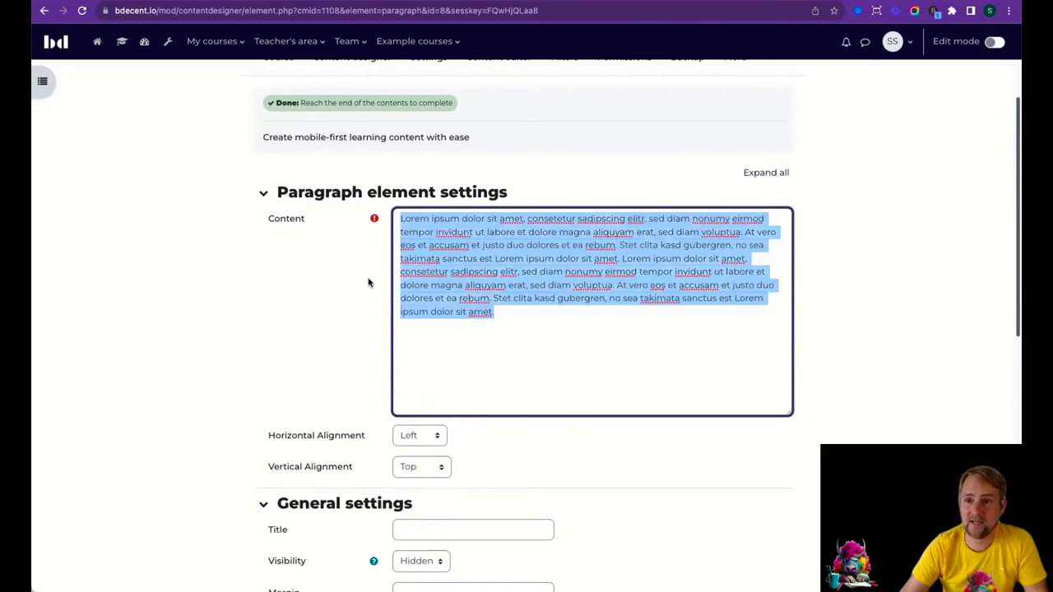
{"action": "scroll", "coordinate": [330, 249], "scroll_direction": "down", "scroll_amount": 14}
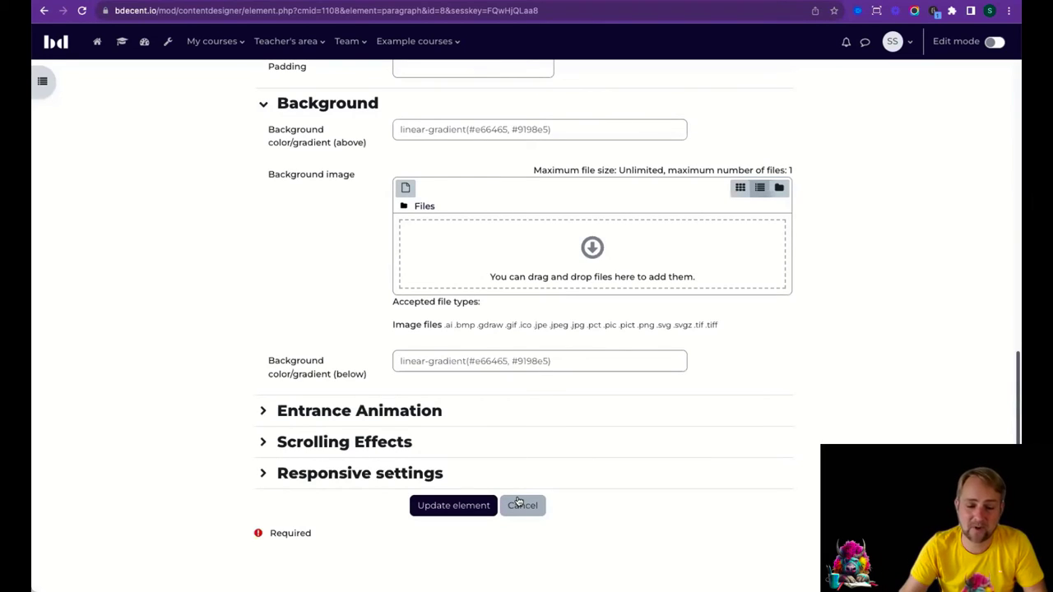
{"action": "left_click", "coordinate": [518, 503]}
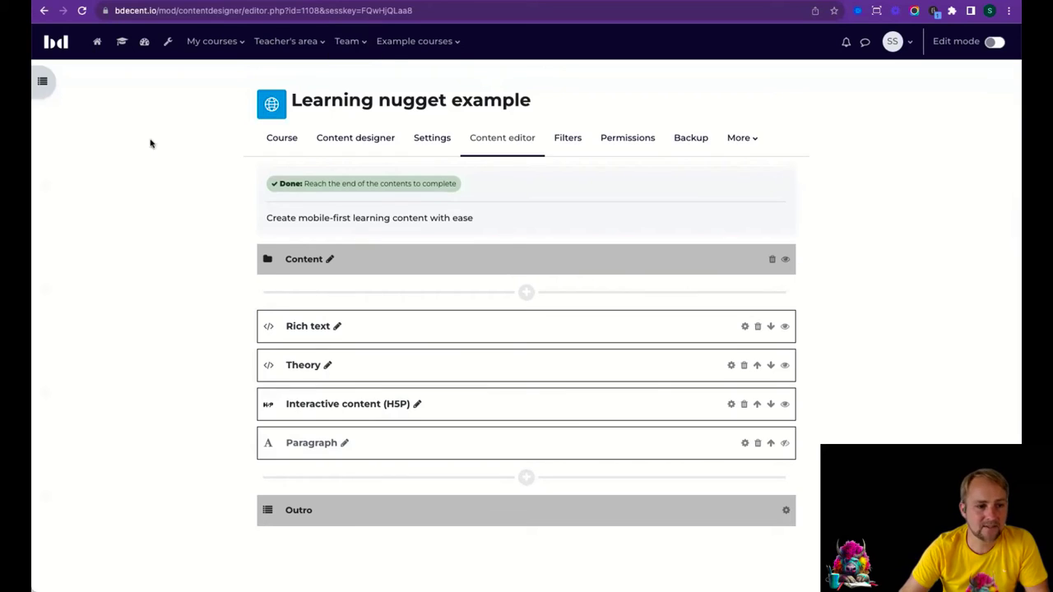
Step: Open the Enhanced learning nugget example in the content editor and review its Introduction, Crosswords and Summary chapters
{"action": "left_click", "coordinate": [42, 82]}
{"action": "left_click", "coordinate": [112, 350]}
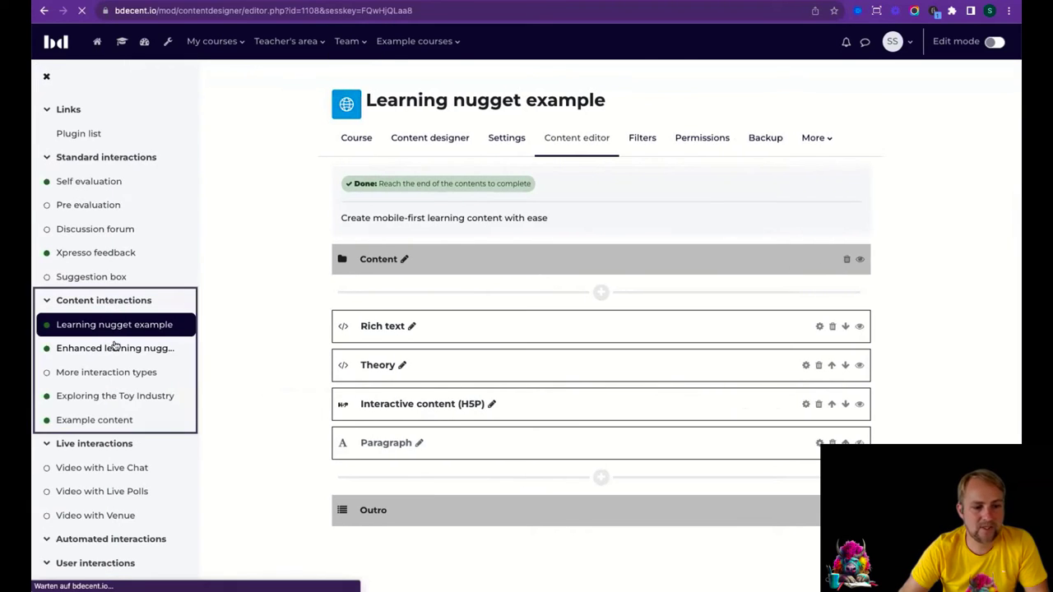
{"action": "left_click", "coordinate": [568, 143]}
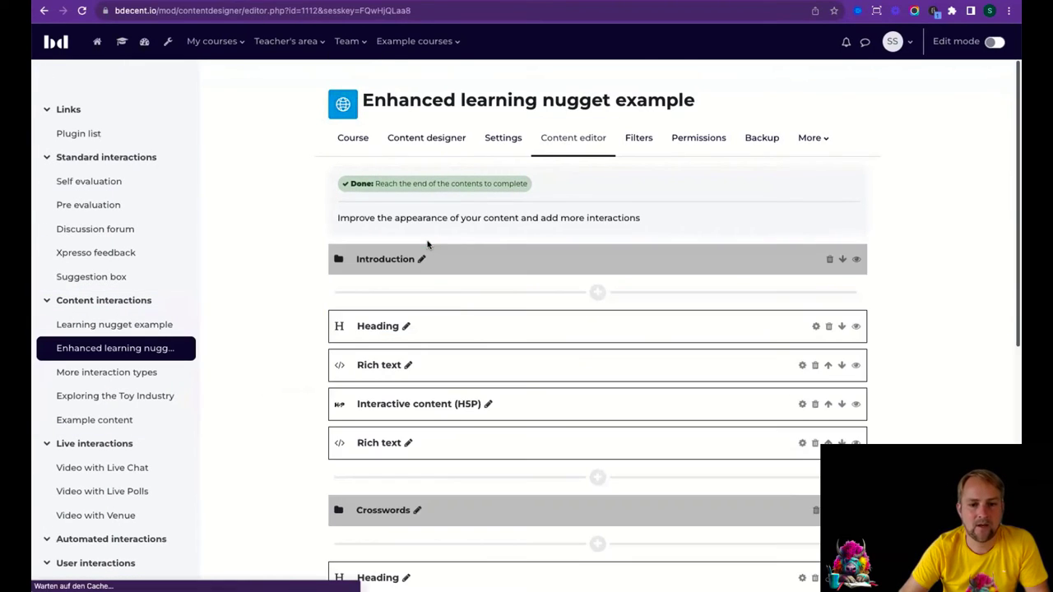
{"action": "scroll", "coordinate": [614, 345], "scroll_direction": "down", "scroll_amount": 2}
{"action": "scroll", "coordinate": [613, 321], "scroll_direction": "down", "scroll_amount": 2}
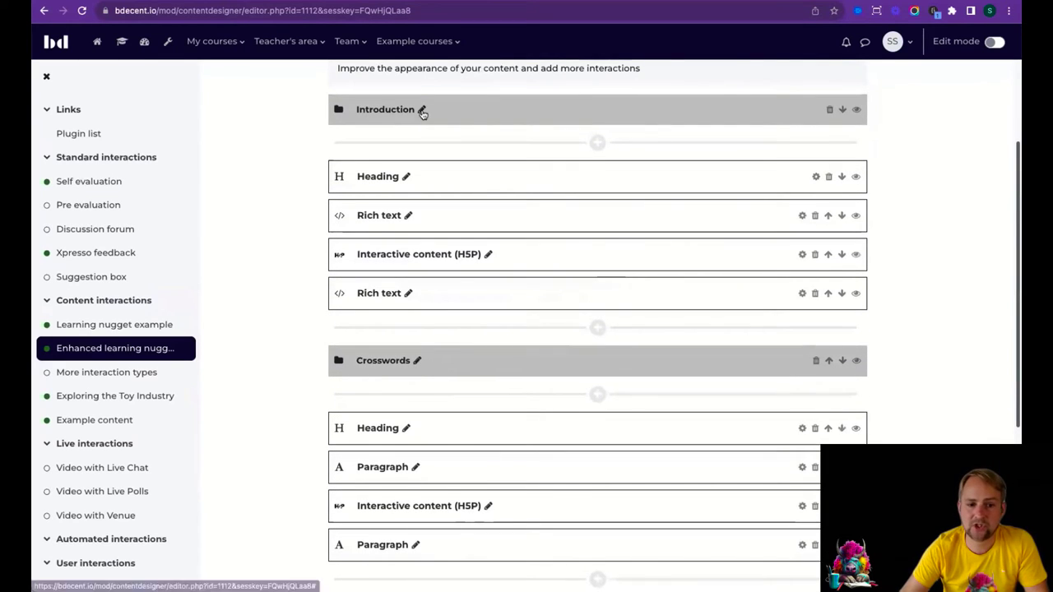
{"action": "scroll", "coordinate": [435, 285], "scroll_direction": "down", "scroll_amount": 2}
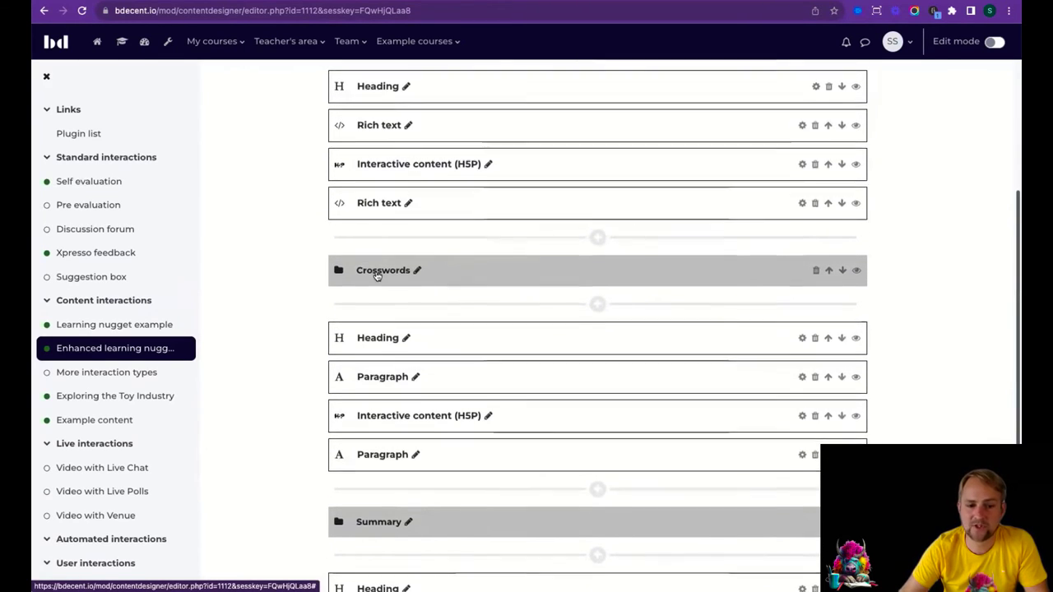
{"action": "scroll", "coordinate": [403, 313], "scroll_direction": "down", "scroll_amount": 5}
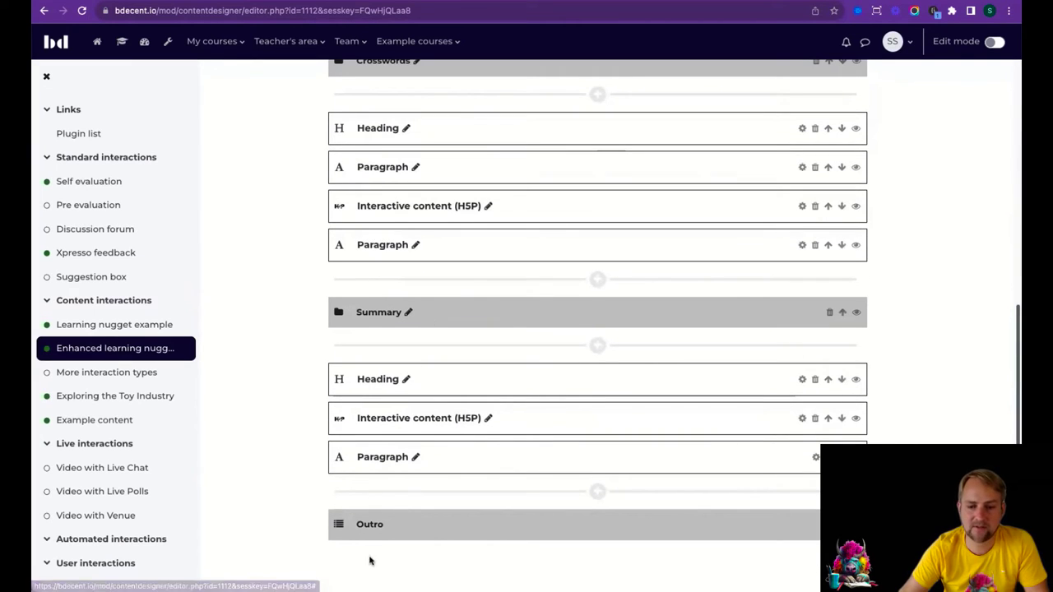
{"action": "scroll", "coordinate": [518, 284], "scroll_direction": "up", "scroll_amount": 5}
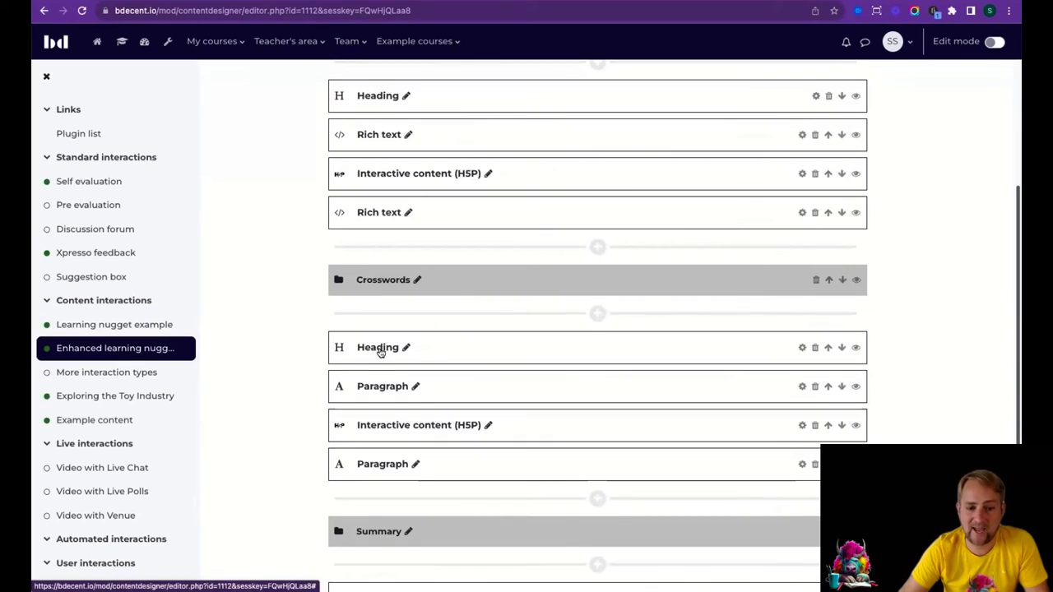
Step: Open the settings of the Crosswords chapter's Heading element and examine its heading text, heading level options and URL field
{"action": "left_click", "coordinate": [801, 347]}
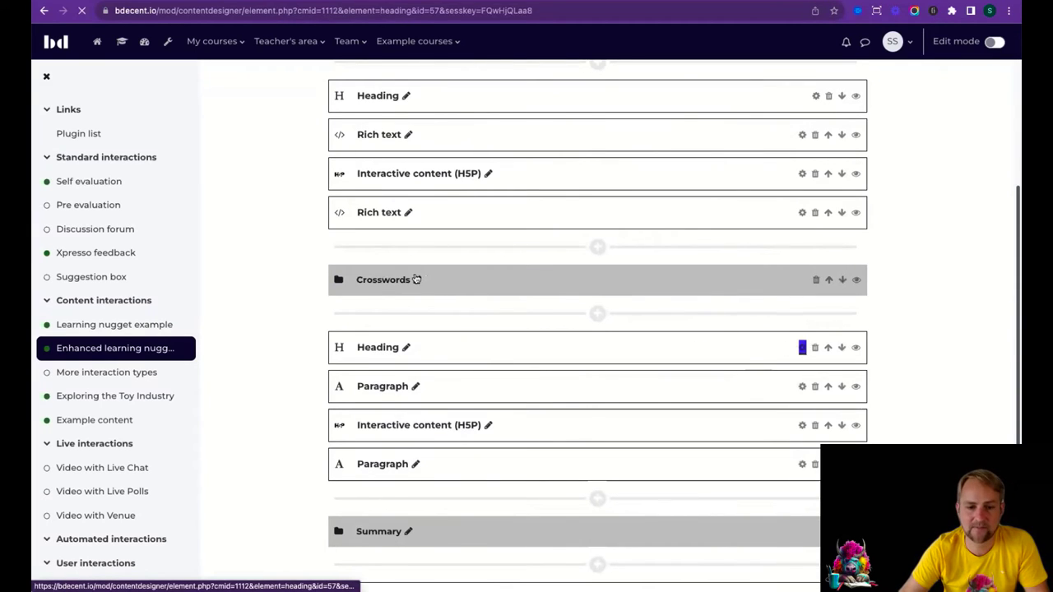
{"action": "double_click", "coordinate": [571, 300]}
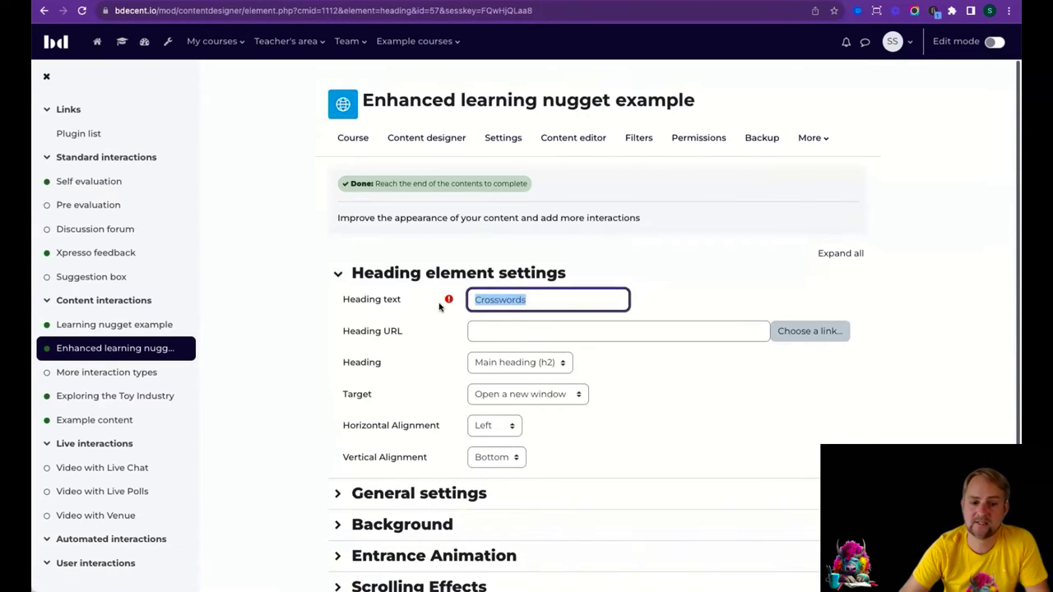
{"action": "scroll", "coordinate": [439, 307], "scroll_direction": "down", "scroll_amount": 3}
{"action": "left_click_drag", "start_coordinate": [343, 268], "coordinate": [405, 274]}
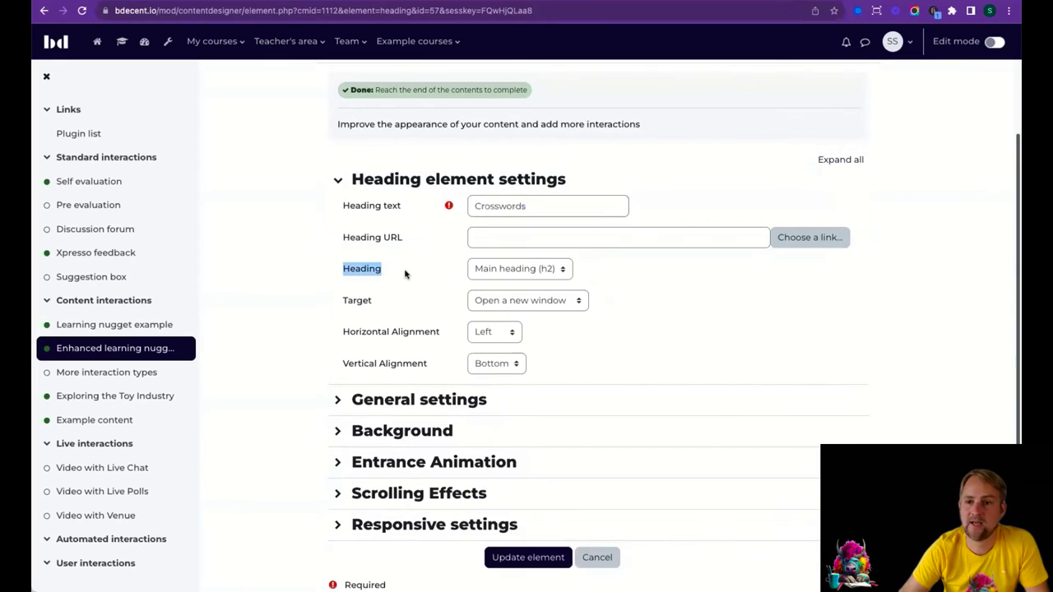
{"action": "left_click", "coordinate": [554, 276]}
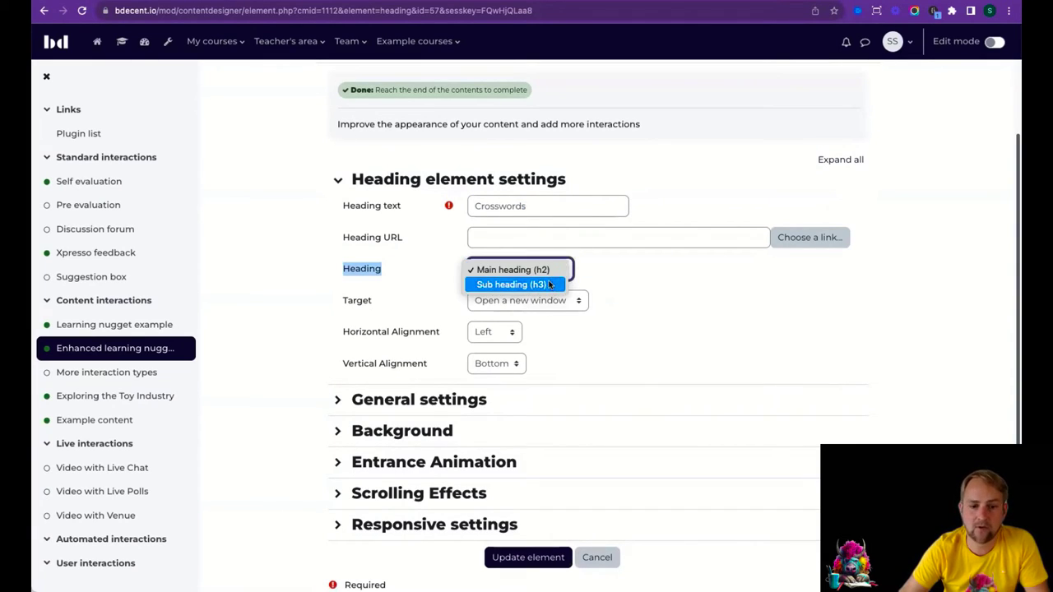
{"action": "left_click", "coordinate": [425, 275]}
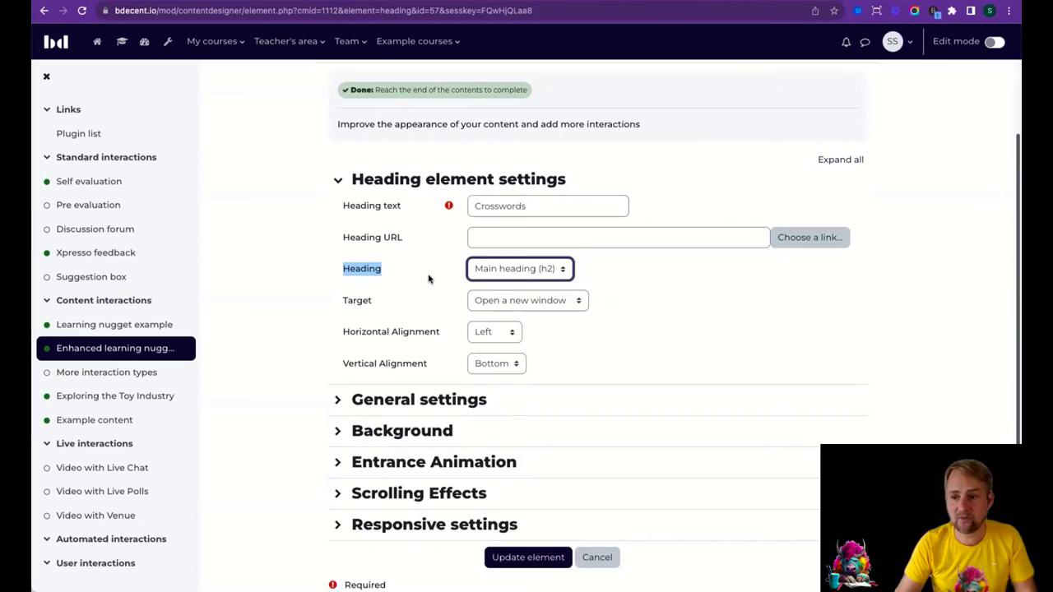
{"action": "scroll", "coordinate": [432, 278], "scroll_direction": "down", "scroll_amount": 1}
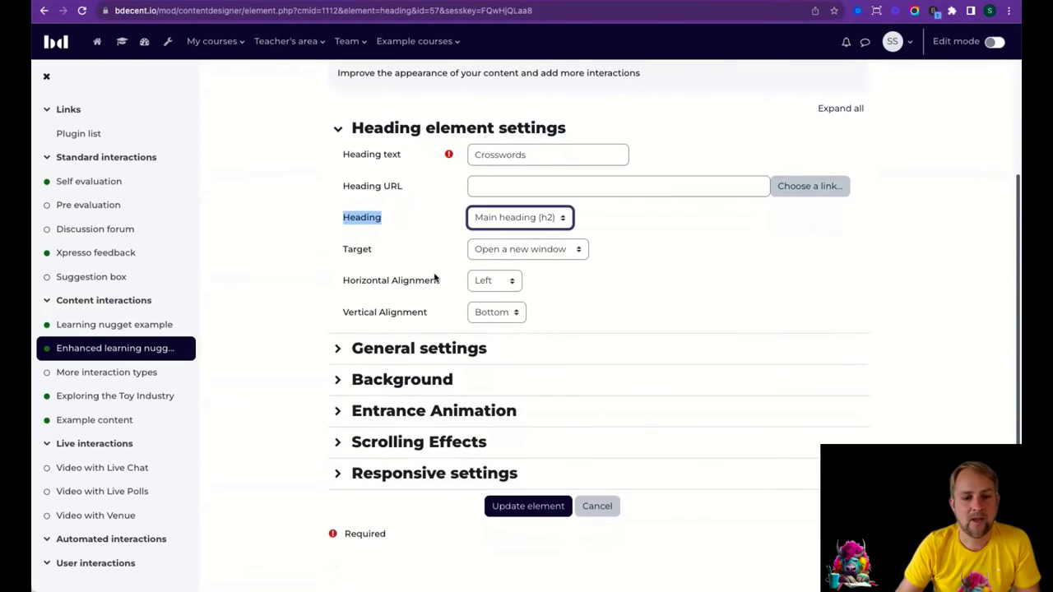
{"action": "left_click", "coordinate": [579, 192]}
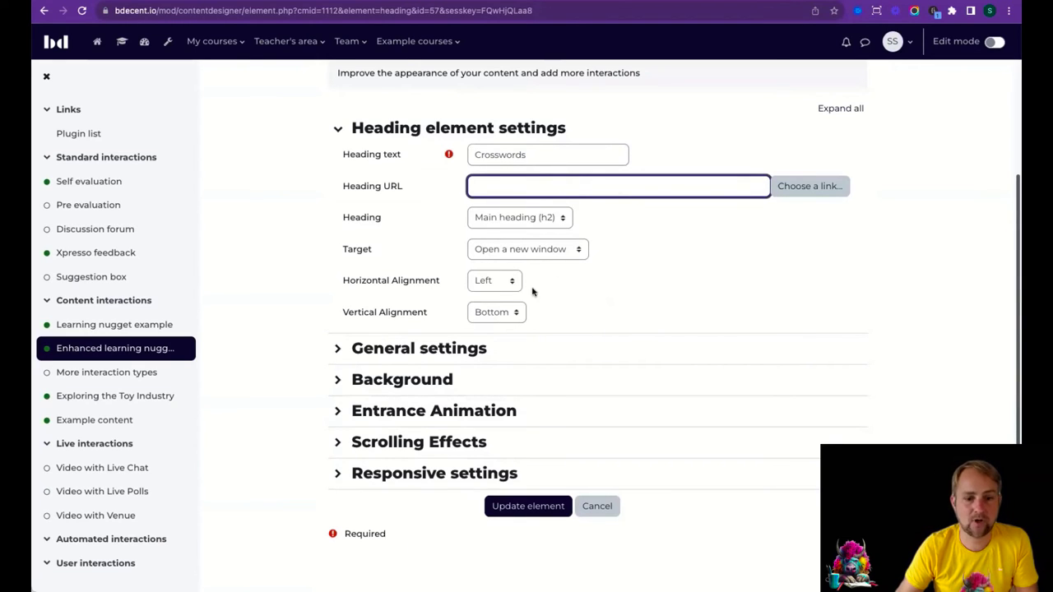
Step: Expand the Heading element's General settings and highlight the margin and padding values
{"action": "left_click", "coordinate": [477, 349]}
{"action": "scroll", "coordinate": [546, 348], "scroll_direction": "down", "scroll_amount": 1}
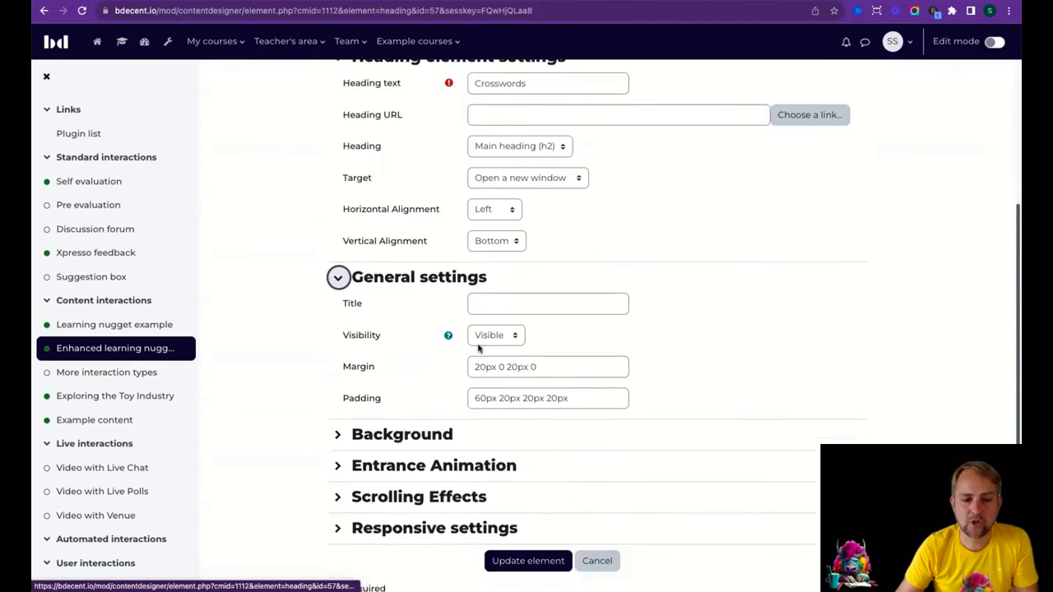
{"action": "scroll", "coordinate": [518, 294], "scroll_direction": "down", "scroll_amount": 1}
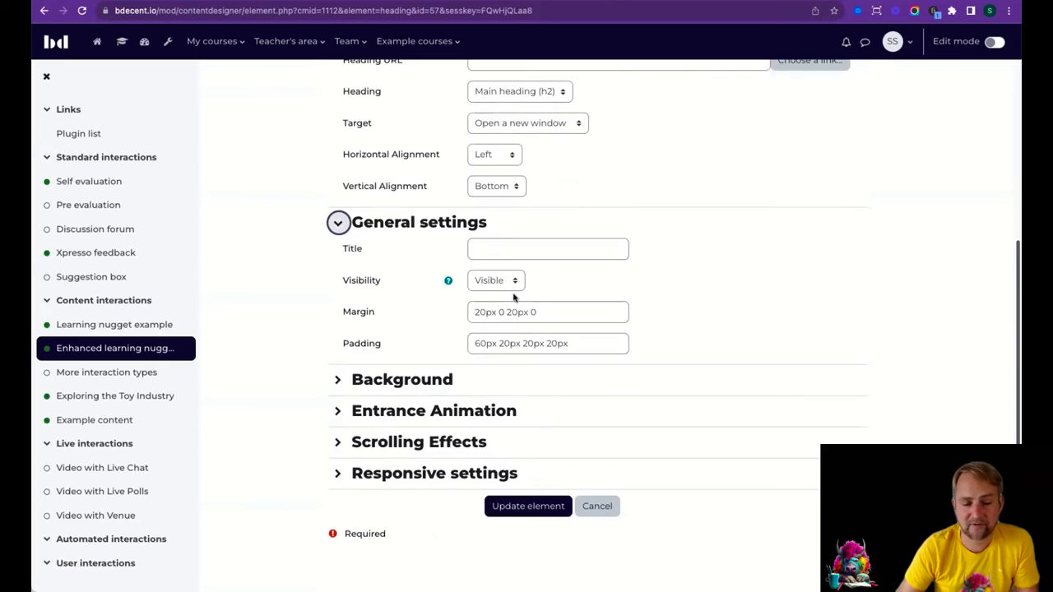
{"action": "left_click_drag", "start_coordinate": [617, 315], "coordinate": [467, 312]}
{"action": "left_click", "coordinate": [424, 314]}
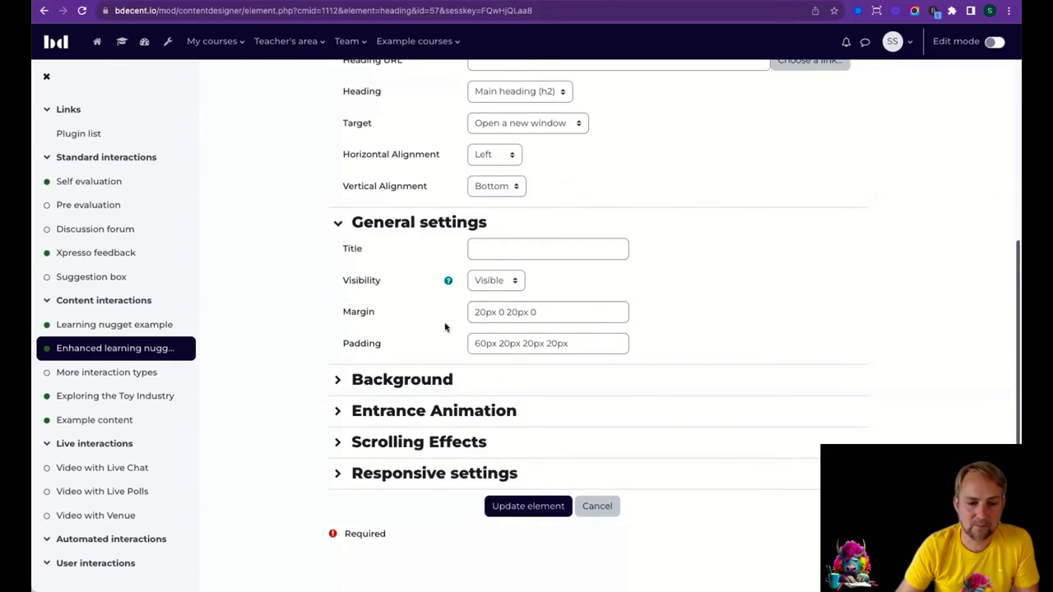
{"action": "left_click_drag", "start_coordinate": [584, 345], "coordinate": [436, 345]}
{"action": "left_click", "coordinate": [436, 345]}
Step: Expand the Heading element's Background section, view the background image file, and highlight the color/gradient value above it
{"action": "left_click", "coordinate": [426, 383]}
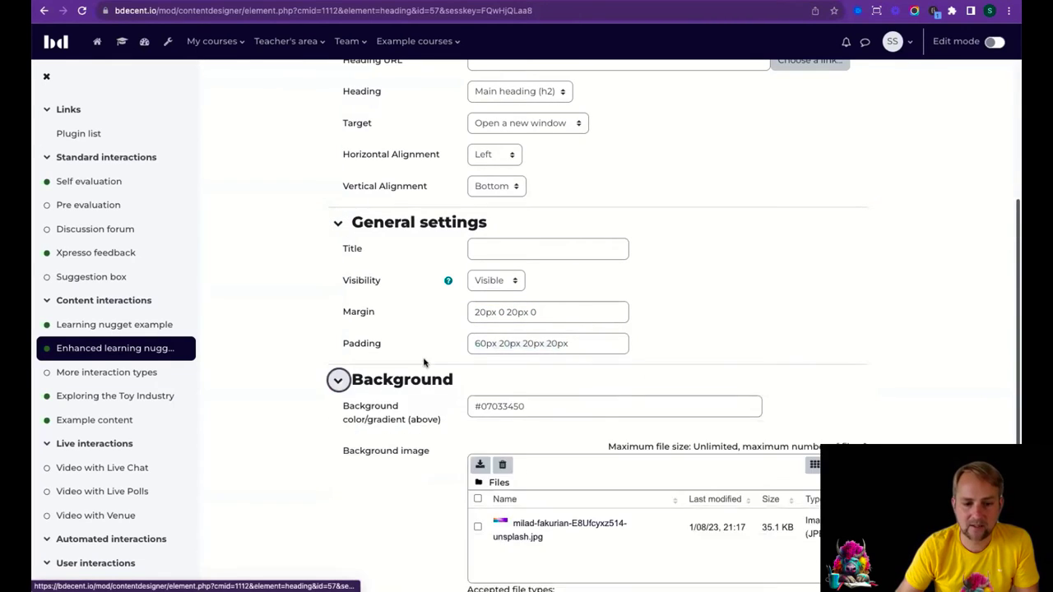
{"action": "scroll", "coordinate": [494, 346], "scroll_direction": "down", "scroll_amount": 5}
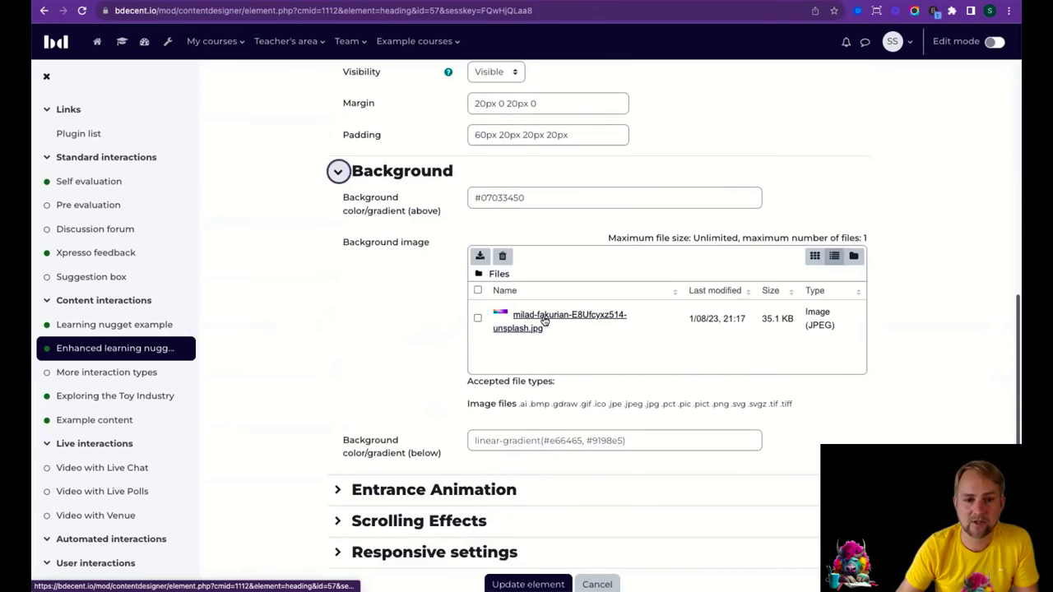
{"action": "scroll", "coordinate": [543, 321], "scroll_direction": "down", "scroll_amount": 1}
{"action": "left_click_drag", "start_coordinate": [527, 188], "coordinate": [426, 193]}
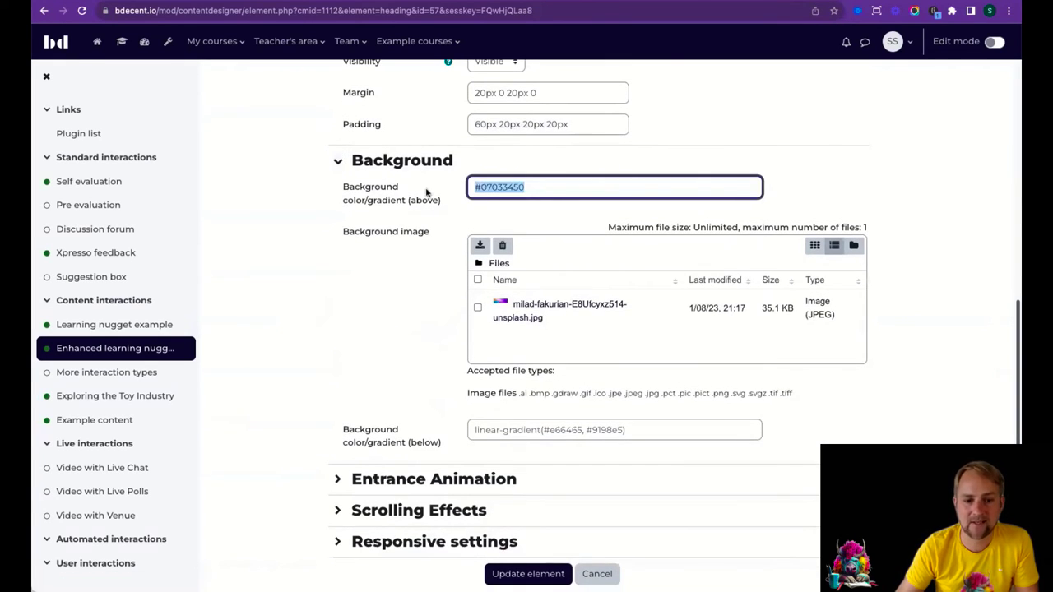
{"action": "left_click", "coordinate": [401, 366]}
Step: Set the Heading element's entrance animation to Fade in and save the element
{"action": "scroll", "coordinate": [408, 368], "scroll_direction": "down", "scroll_amount": 2}
{"action": "left_click", "coordinate": [337, 411]}
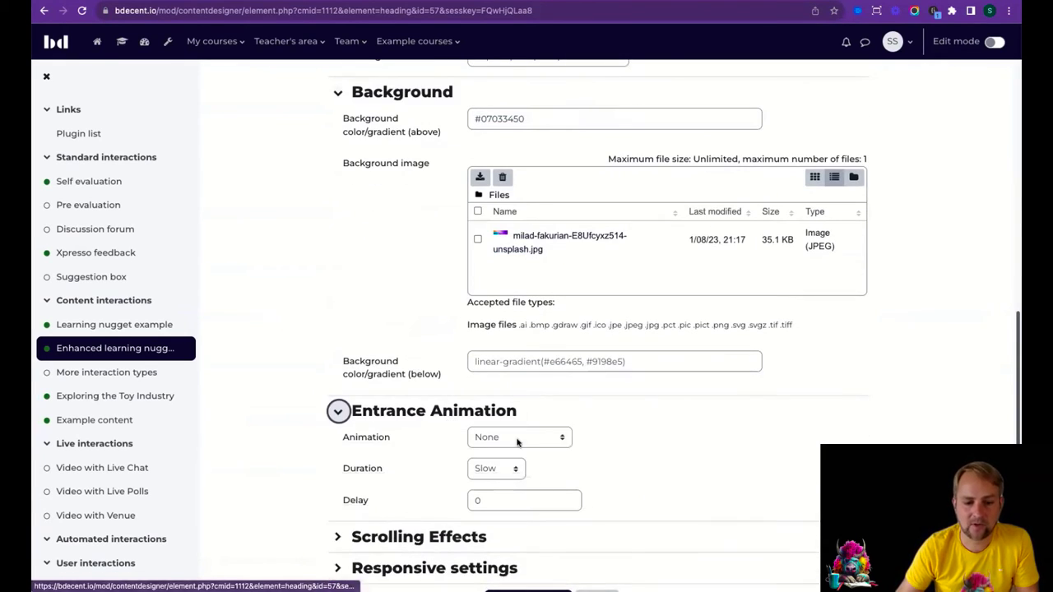
{"action": "left_click", "coordinate": [554, 444]}
{"action": "left_click", "coordinate": [523, 451]}
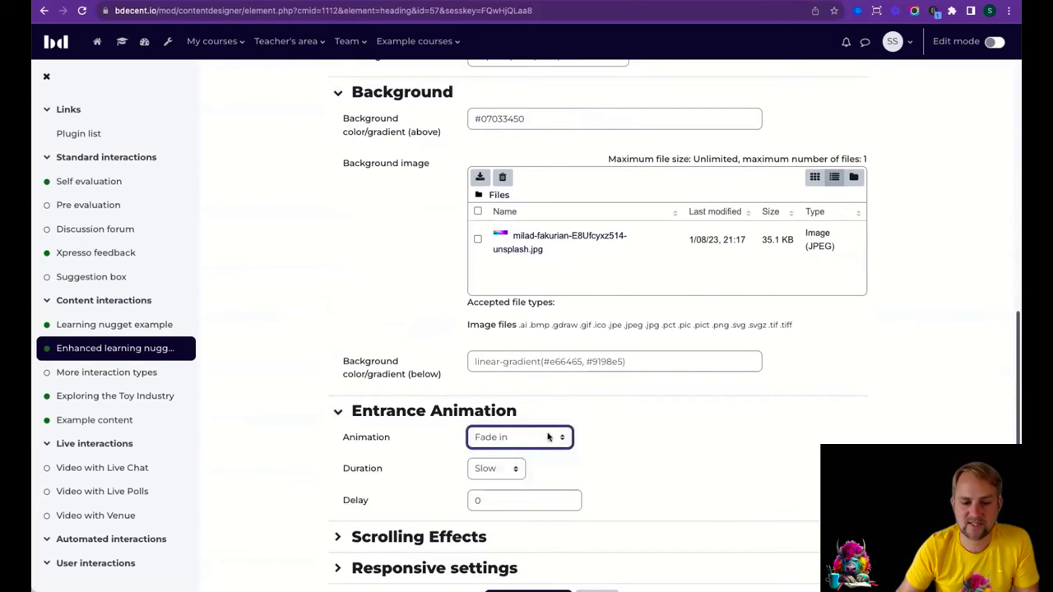
{"action": "scroll", "coordinate": [548, 437], "scroll_direction": "down", "scroll_amount": 3}
{"action": "left_click", "coordinate": [547, 510]}
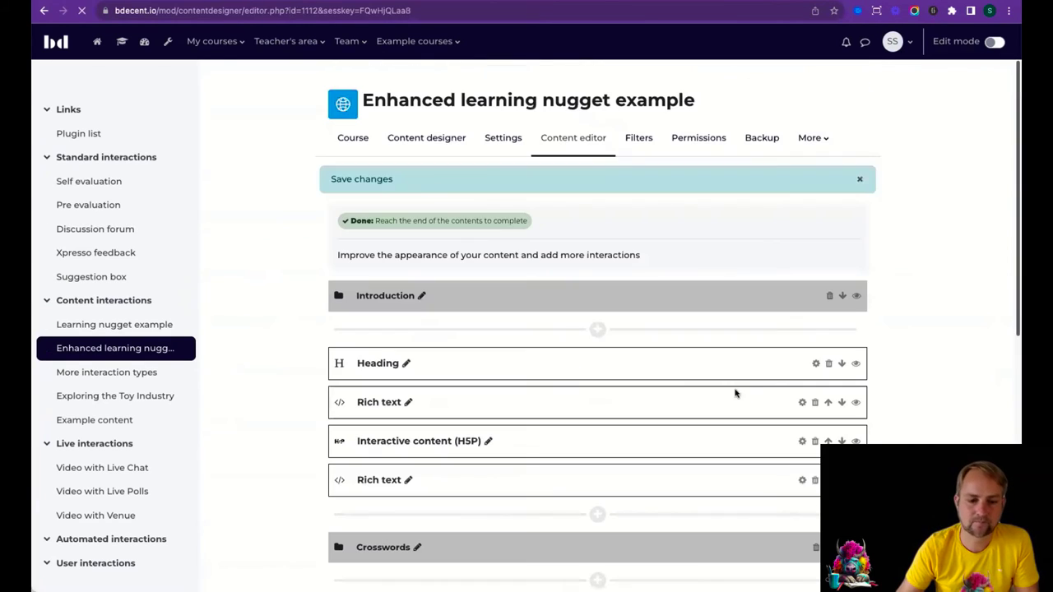
Step: Open the learner view of the enhanced learning nugget and examine the Intro heading with its background image
{"action": "left_click", "coordinate": [437, 141]}
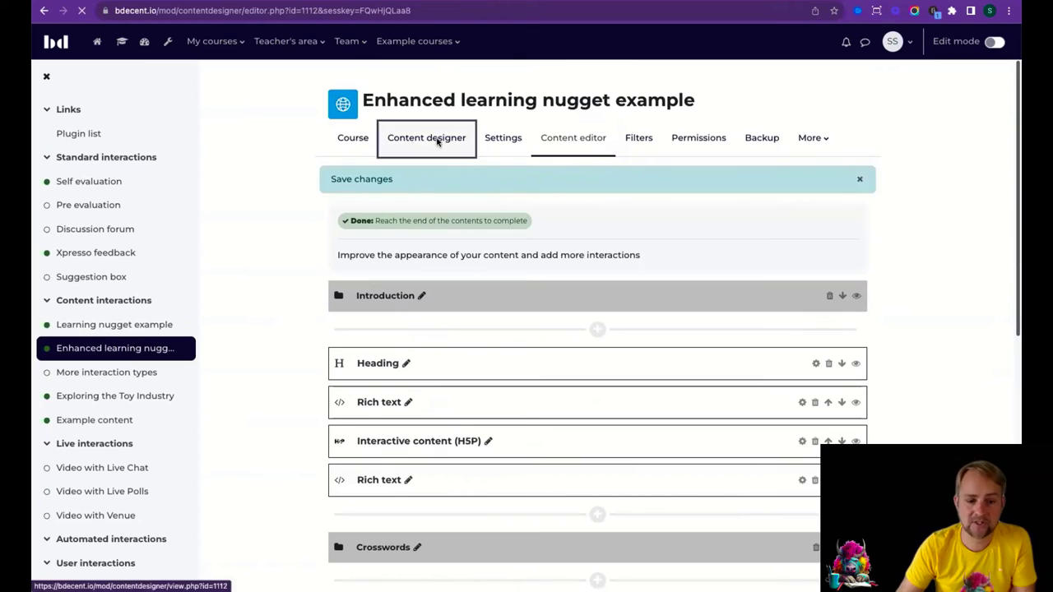
{"action": "scroll", "coordinate": [501, 298], "scroll_direction": "down", "scroll_amount": 3}
{"action": "scroll", "coordinate": [618, 252], "scroll_direction": "up", "scroll_amount": 1}
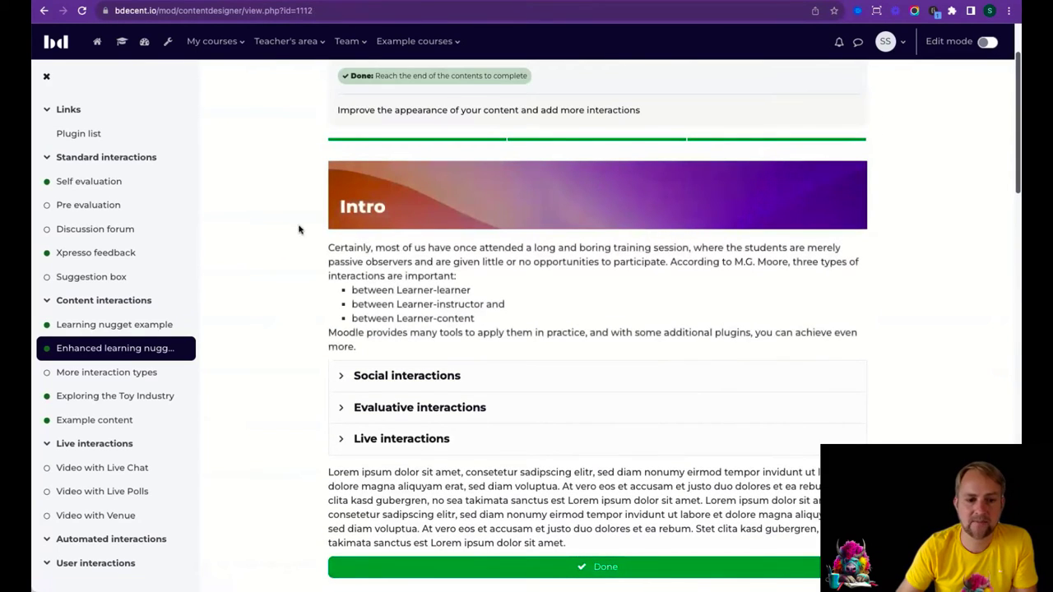
{"action": "double_click", "coordinate": [367, 210]}
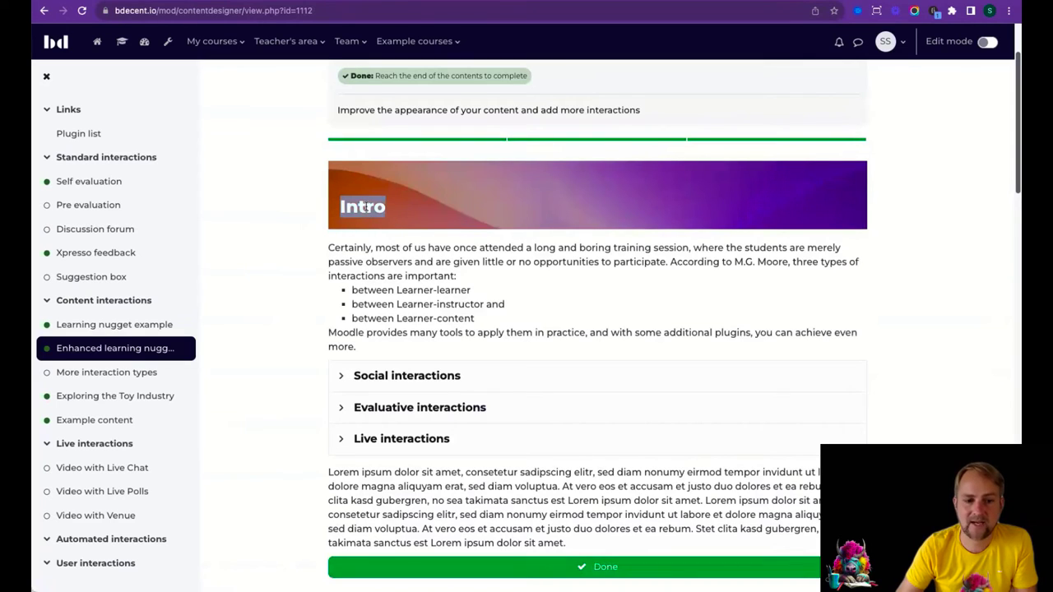
{"action": "left_click", "coordinate": [386, 187]}
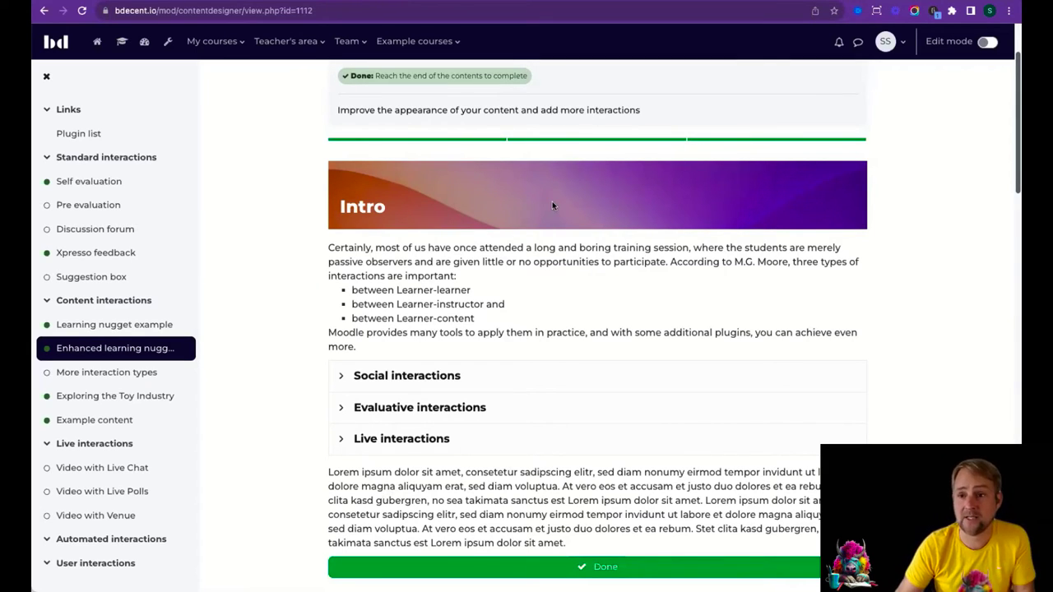
{"action": "scroll", "coordinate": [564, 239], "scroll_direction": "up", "scroll_amount": 2}
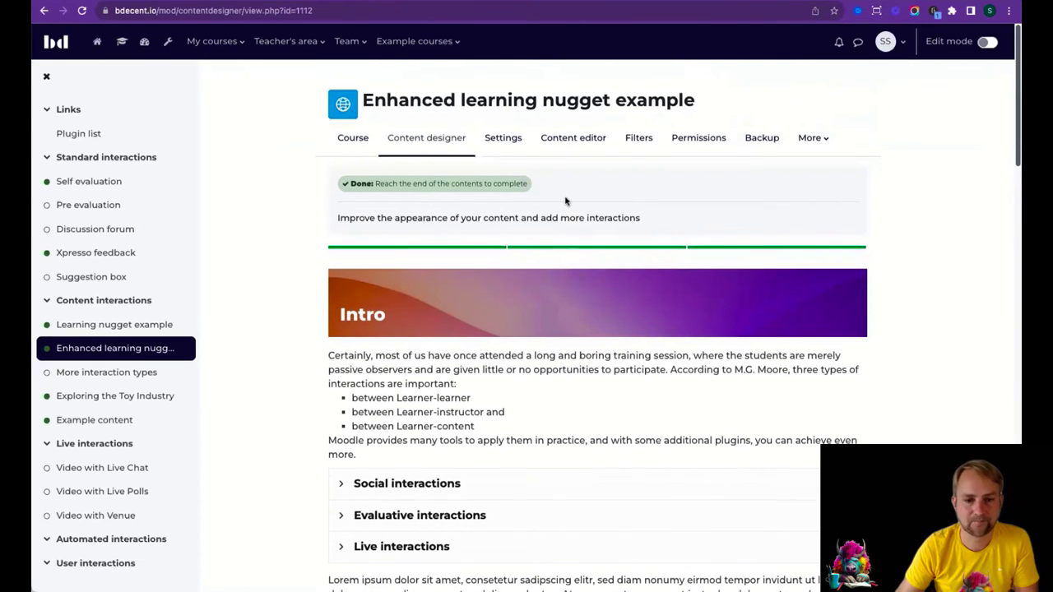
Step: Open the Outro element's settings from the content editor and review its image, button text and button URL fields
{"action": "left_click", "coordinate": [573, 138]}
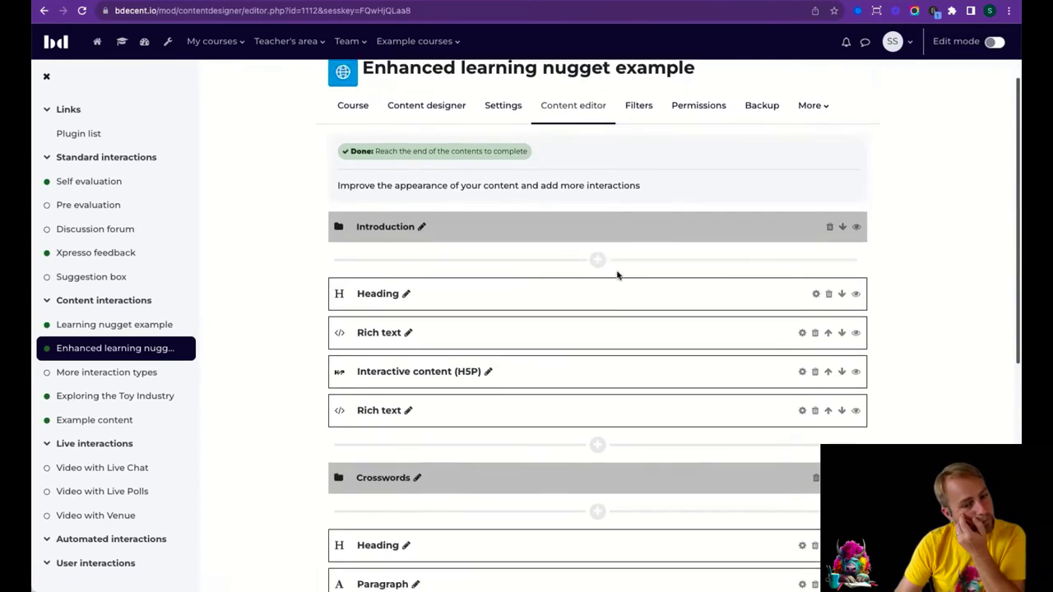
{"action": "scroll", "coordinate": [618, 276], "scroll_direction": "down", "scroll_amount": 5}
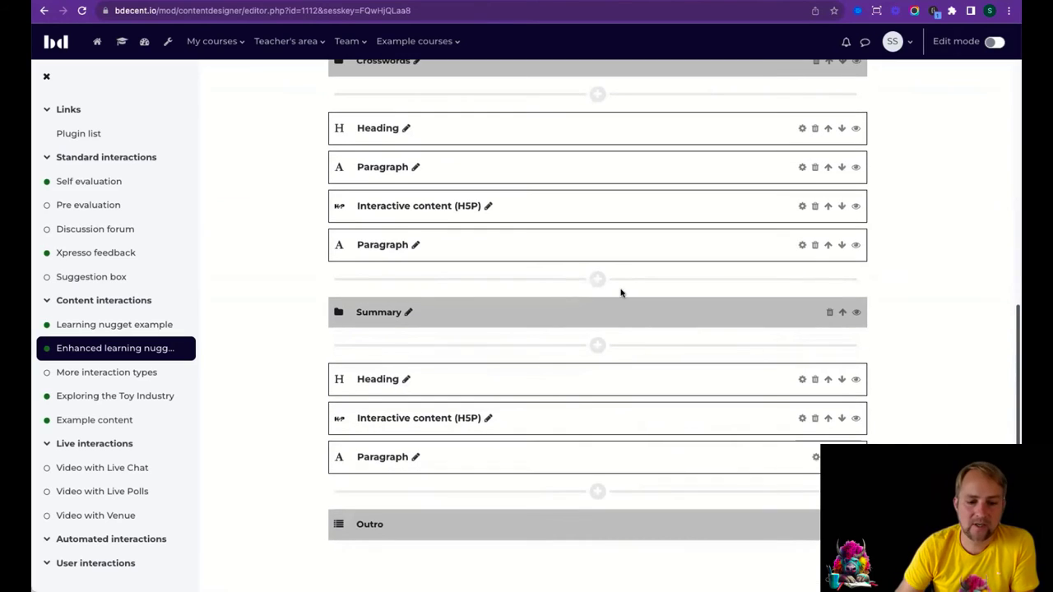
{"action": "left_click", "coordinate": [856, 524]}
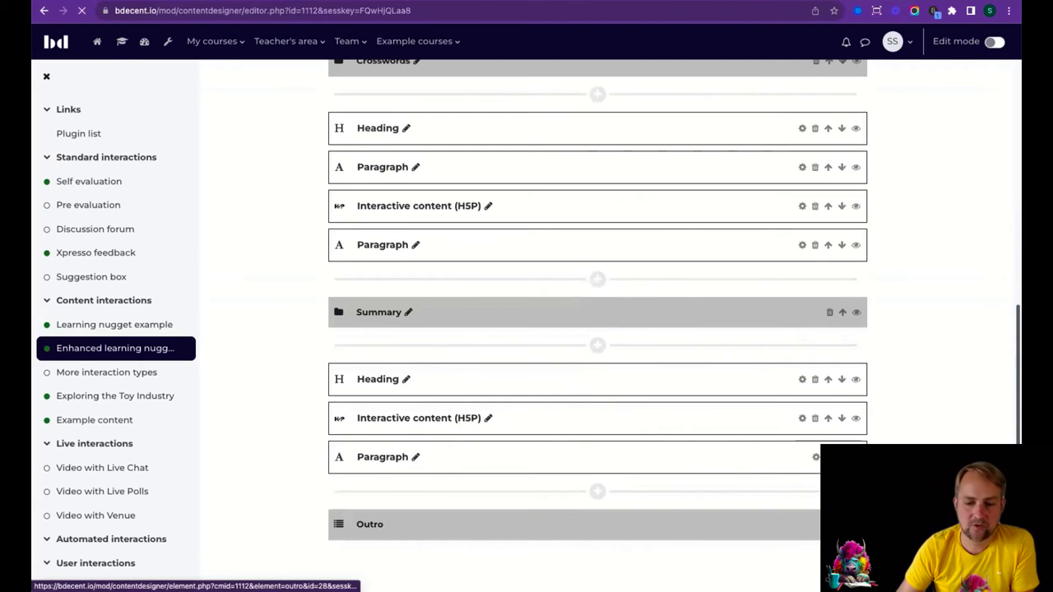
{"action": "scroll", "coordinate": [455, 219], "scroll_direction": "down", "scroll_amount": 1}
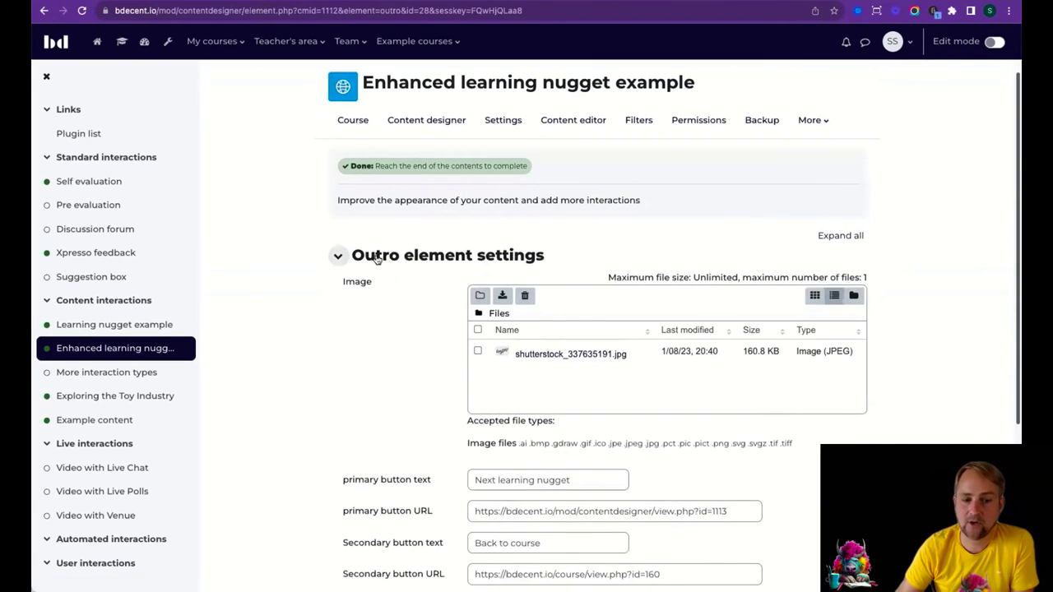
{"action": "scroll", "coordinate": [362, 257], "scroll_direction": "down", "scroll_amount": 2}
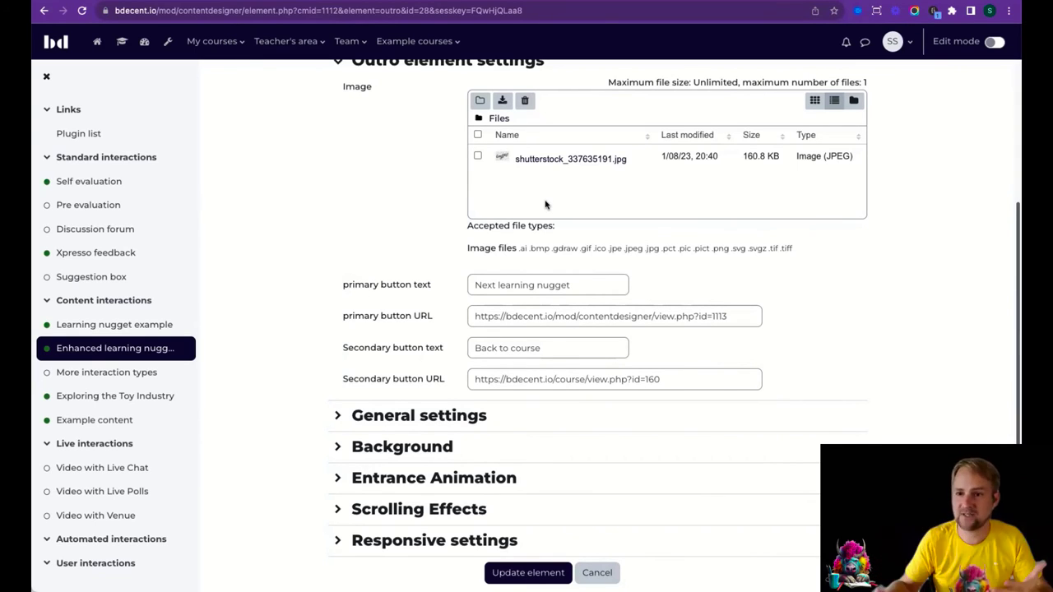
{"action": "scroll", "coordinate": [544, 204], "scroll_direction": "down", "scroll_amount": 2}
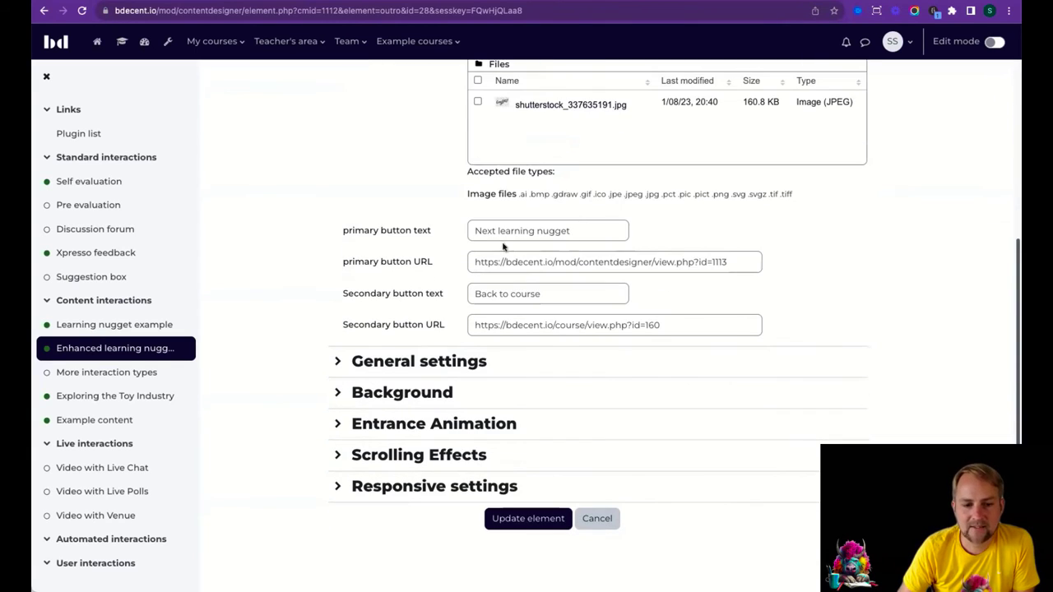
Step: Highlight the Outro element's primary button text and URL and its secondary button text, and leave the settings without saving
{"action": "left_click_drag", "start_coordinate": [583, 231], "coordinate": [449, 219]}
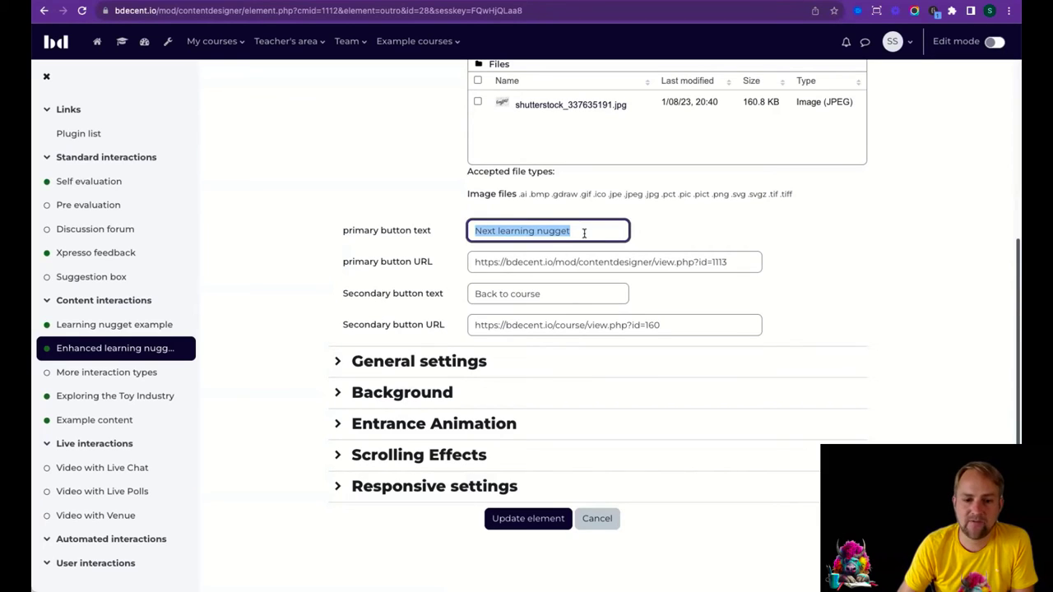
{"action": "key", "text": "Tab"}
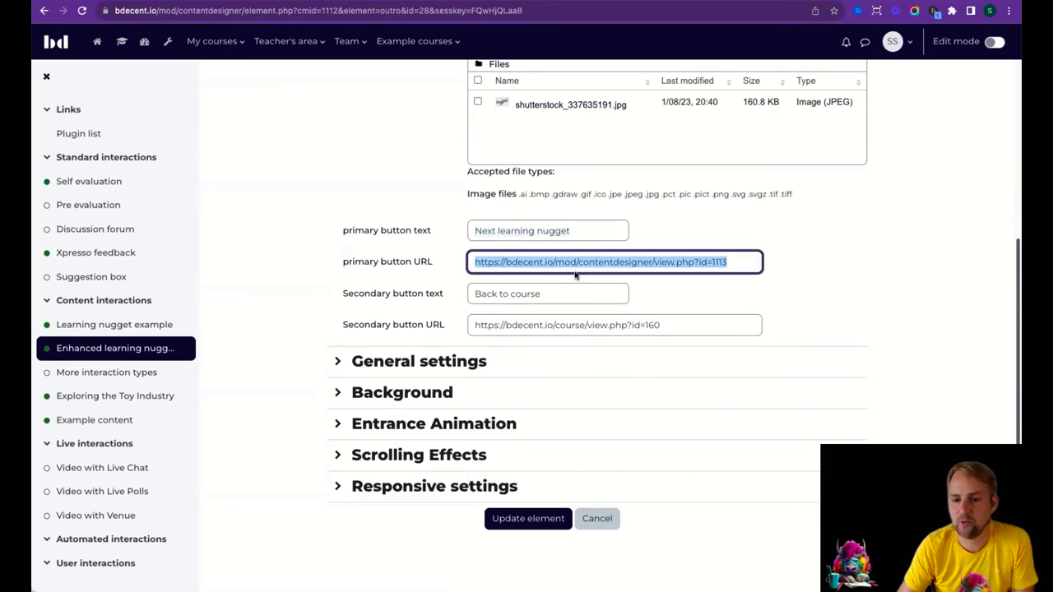
{"action": "left_click", "coordinate": [786, 305]}
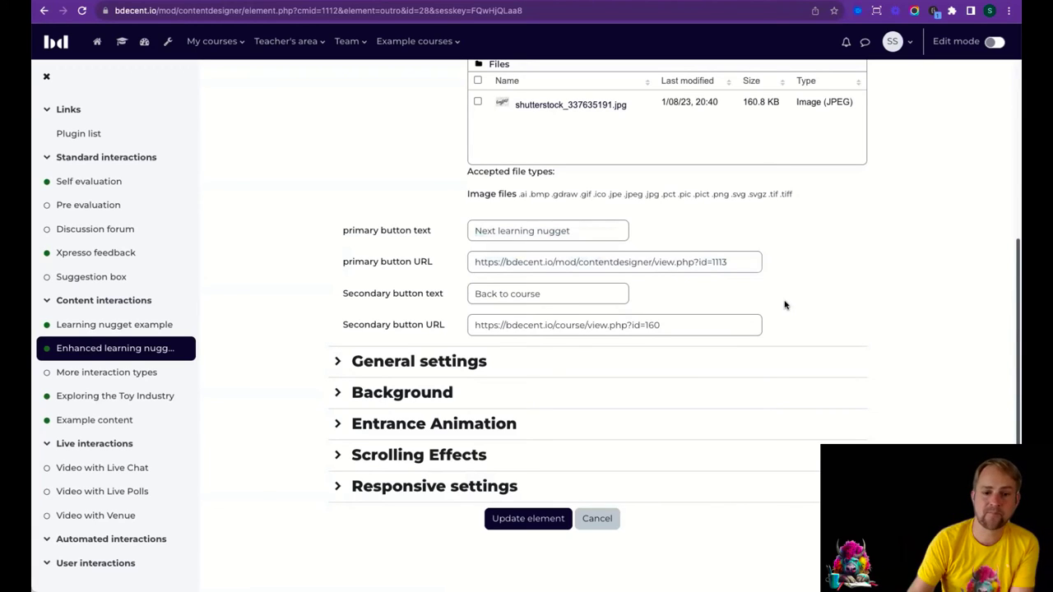
{"action": "left_click", "coordinate": [682, 325]}
{"action": "left_click", "coordinate": [568, 292]}
{"action": "double_click", "coordinate": [571, 290]}
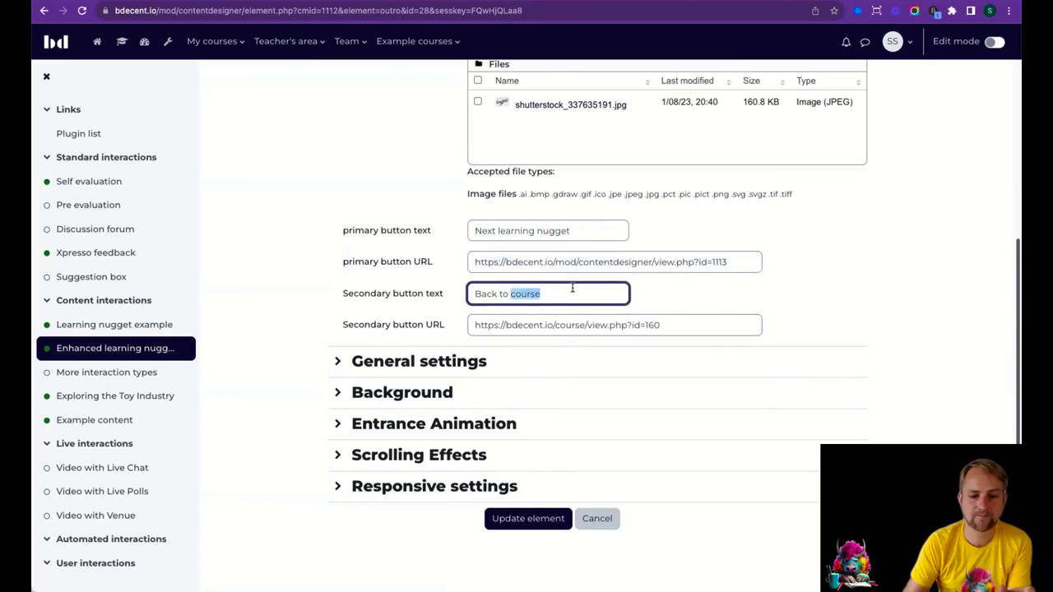
{"action": "left_click", "coordinate": [571, 325]}
{"action": "left_click", "coordinate": [687, 288]}
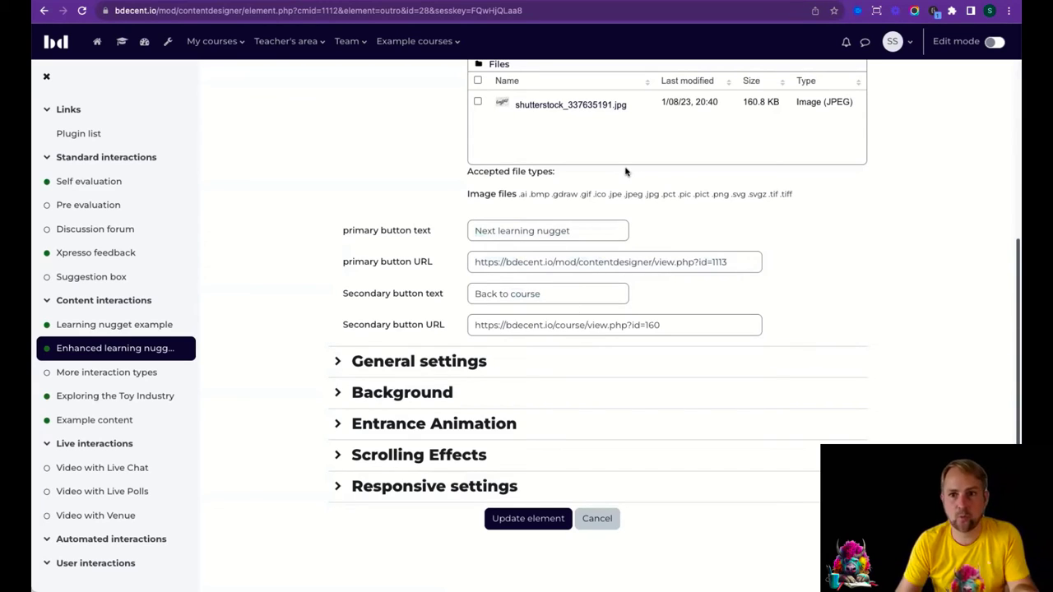
{"action": "left_click", "coordinate": [606, 520]}
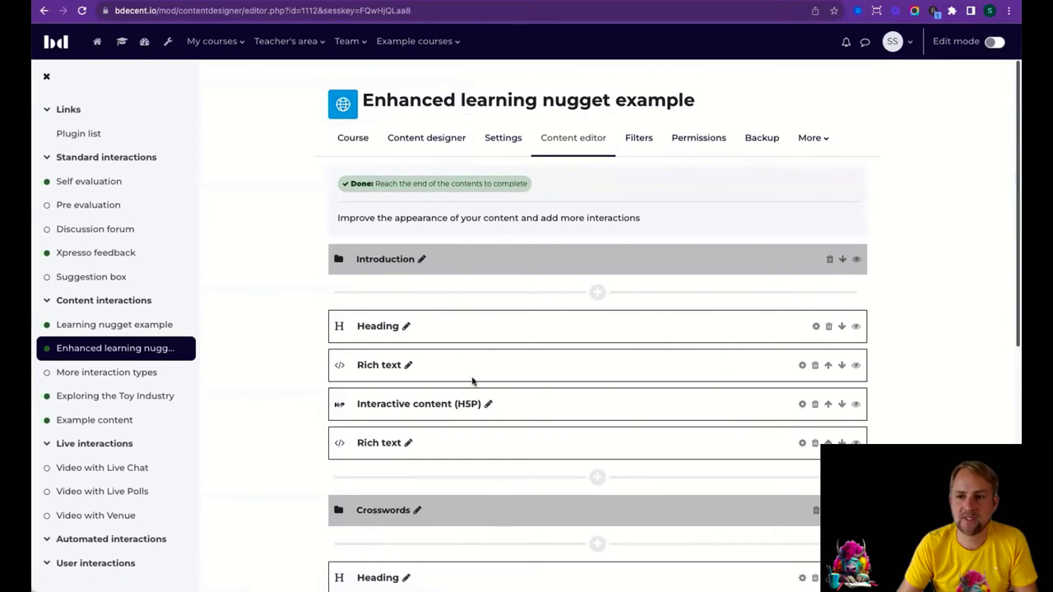
Step: Open the learner view of the enhanced learning nugget and examine the outro image and its two buttons
{"action": "left_click", "coordinate": [429, 142]}
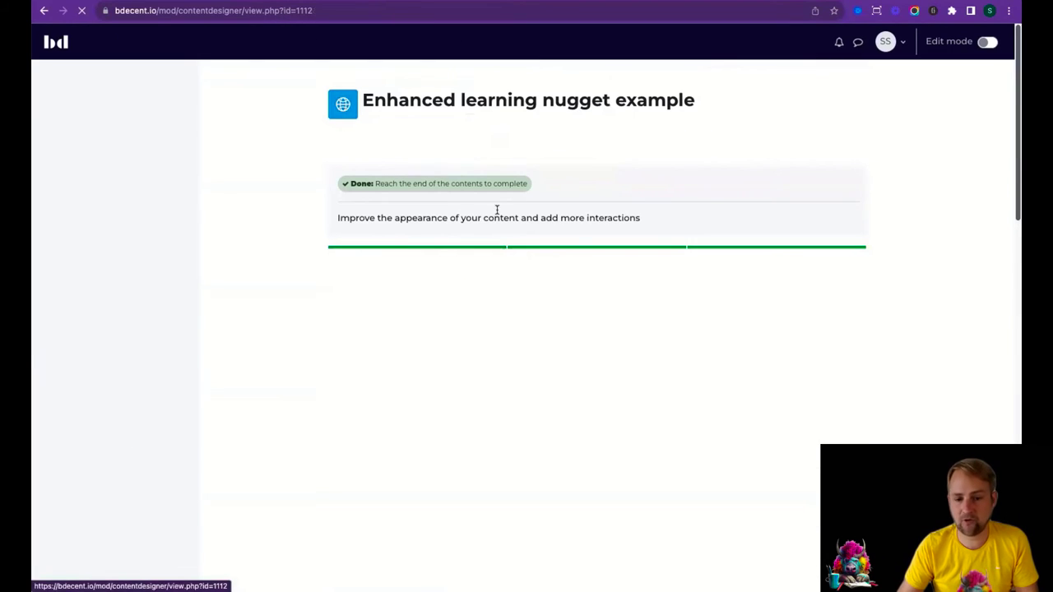
{"action": "scroll", "coordinate": [540, 332], "scroll_direction": "down", "scroll_amount": 5}
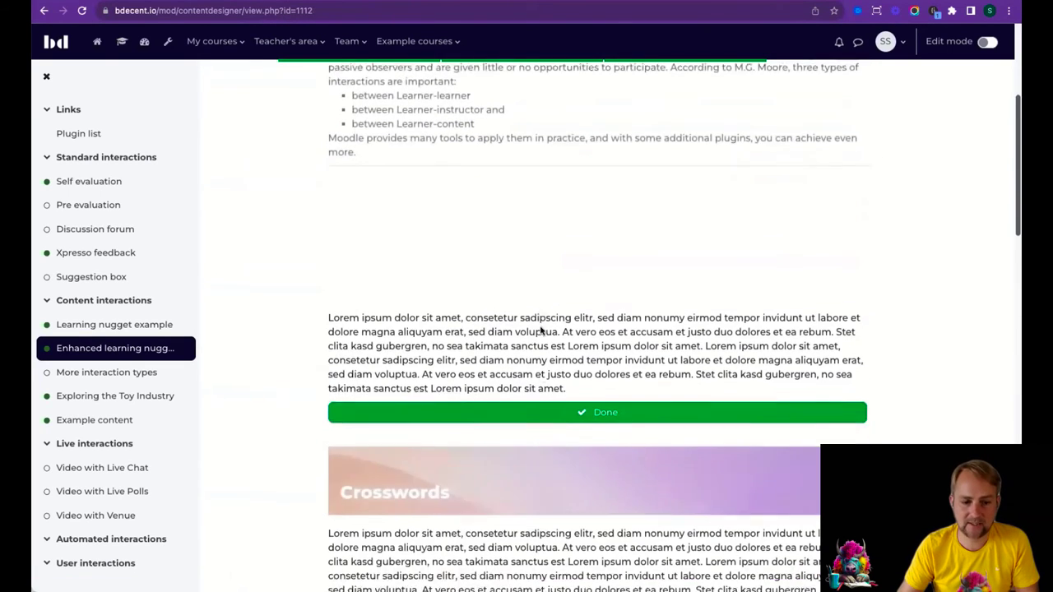
{"action": "scroll", "coordinate": [540, 331], "scroll_direction": "down", "scroll_amount": 12}
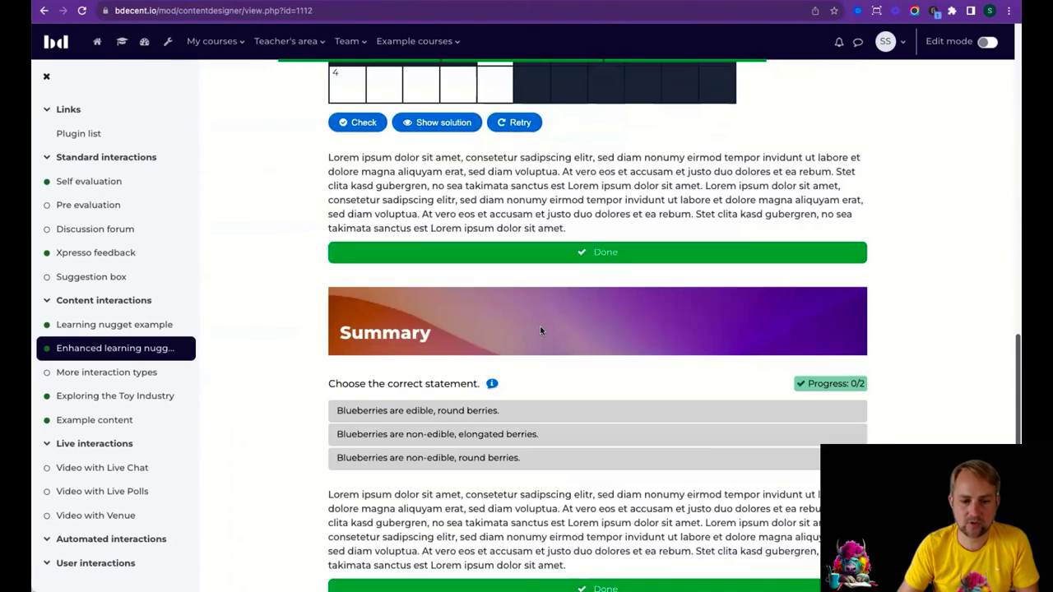
{"action": "scroll", "coordinate": [540, 331], "scroll_direction": "down", "scroll_amount": 6}
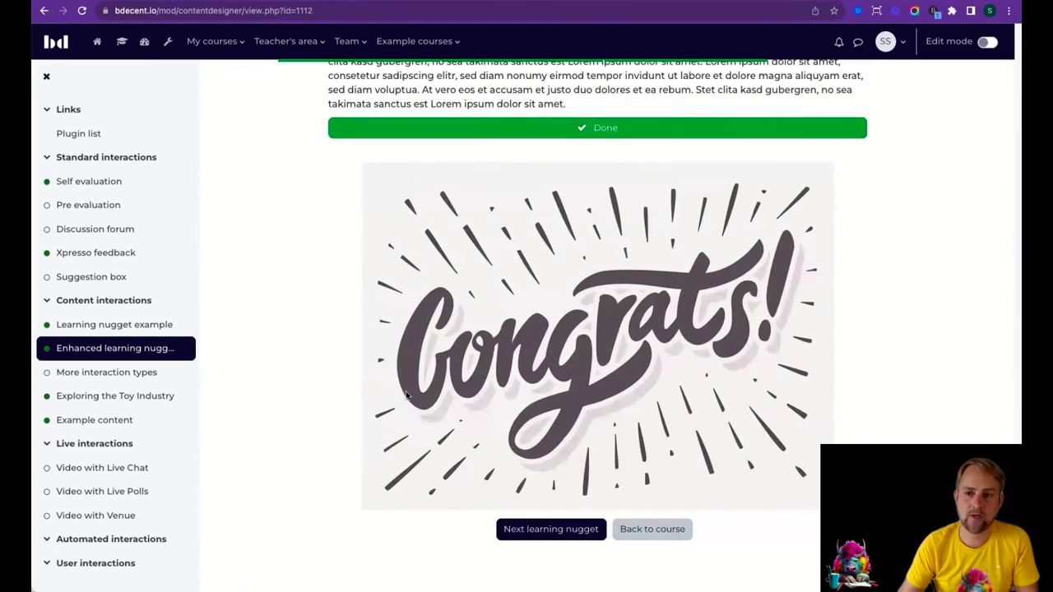
Step: Open the Exploring the Toy Industry course and display it while logged in as a student
{"action": "left_click", "coordinate": [113, 422]}
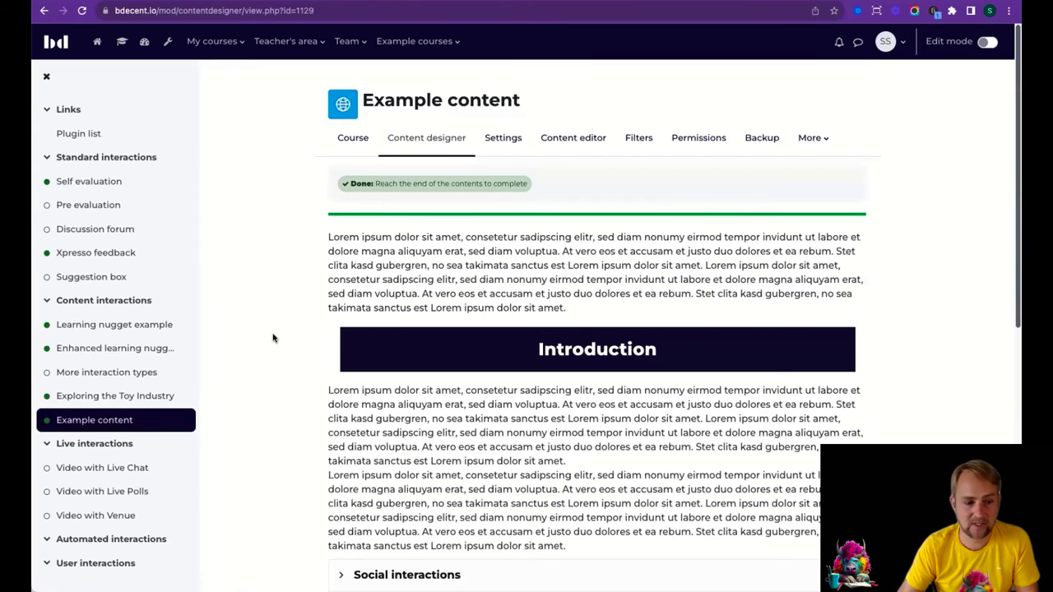
{"action": "left_click", "coordinate": [125, 397]}
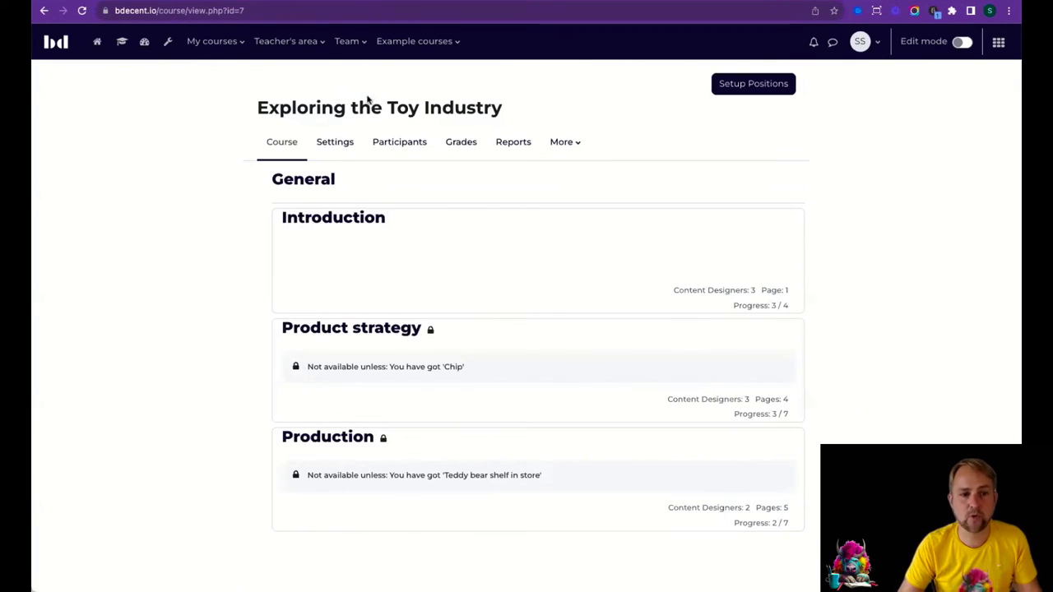
{"action": "left_click", "coordinate": [876, 45]}
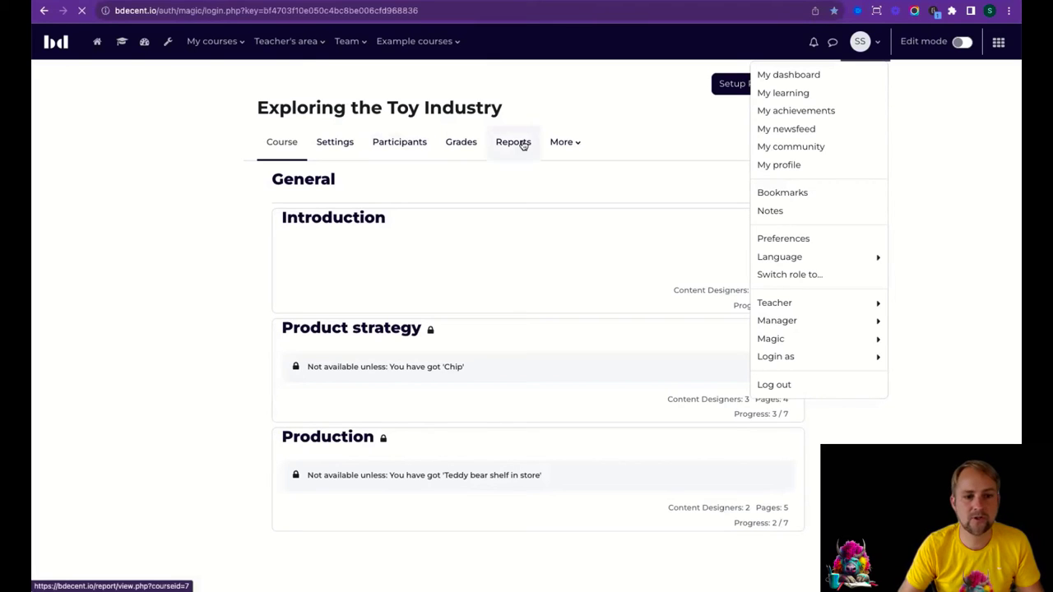
{"action": "key", "text": "super+r"}
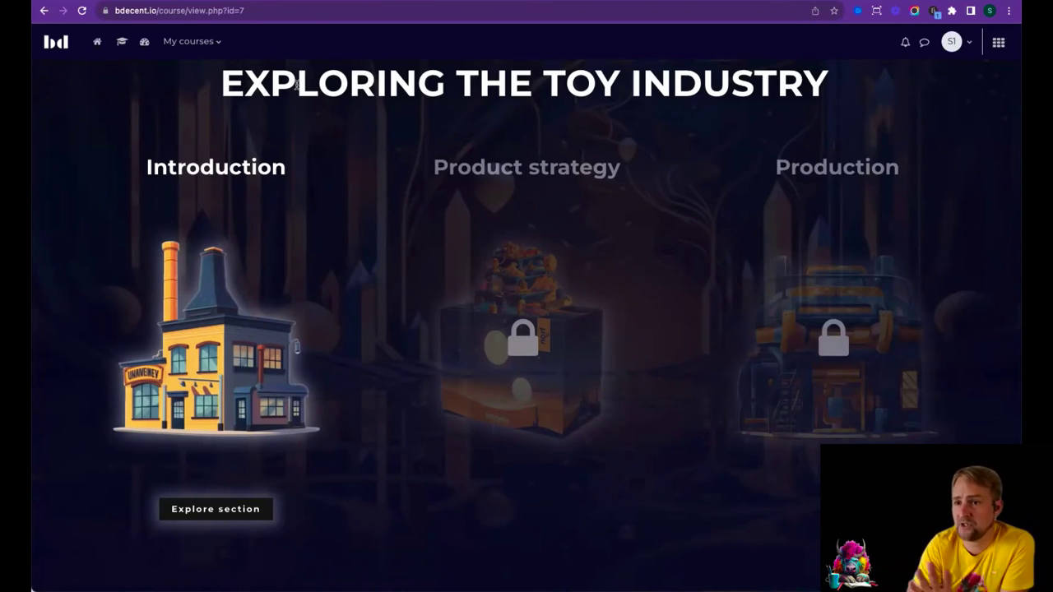
Step: Open the This is Max activity in the Introduction section and mark its first chapter as done
{"action": "mouse_move", "coordinate": [813, 267]}
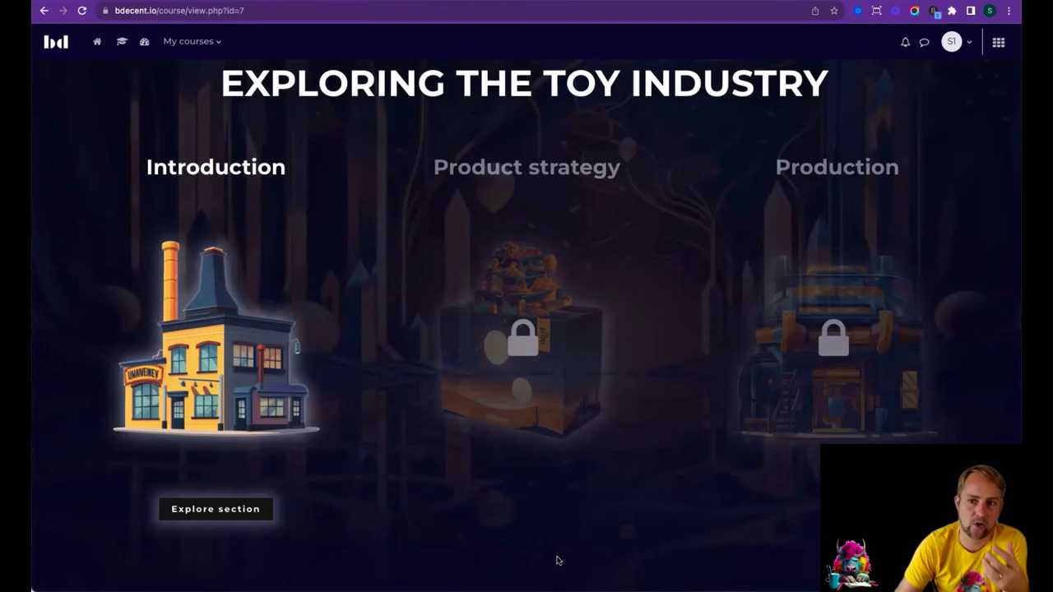
{"action": "left_click", "coordinate": [224, 377]}
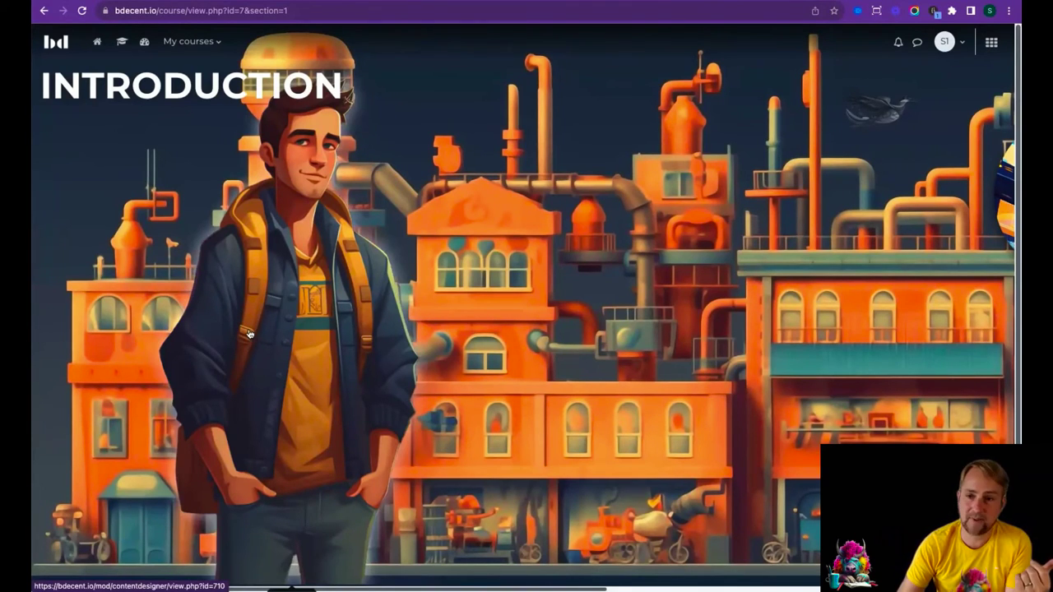
{"action": "left_click", "coordinate": [292, 326]}
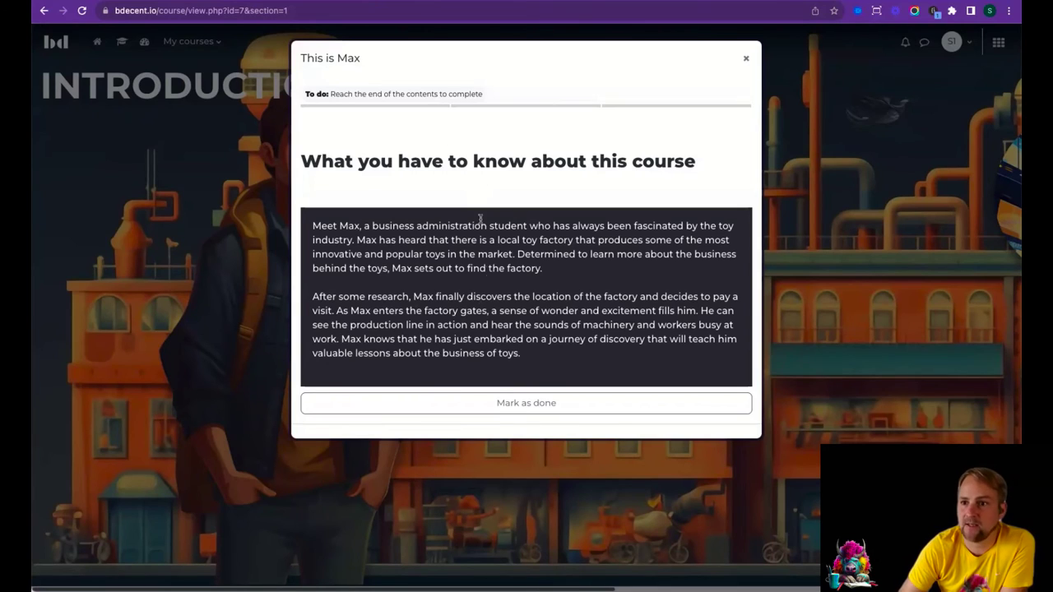
{"action": "left_click", "coordinate": [511, 410]}
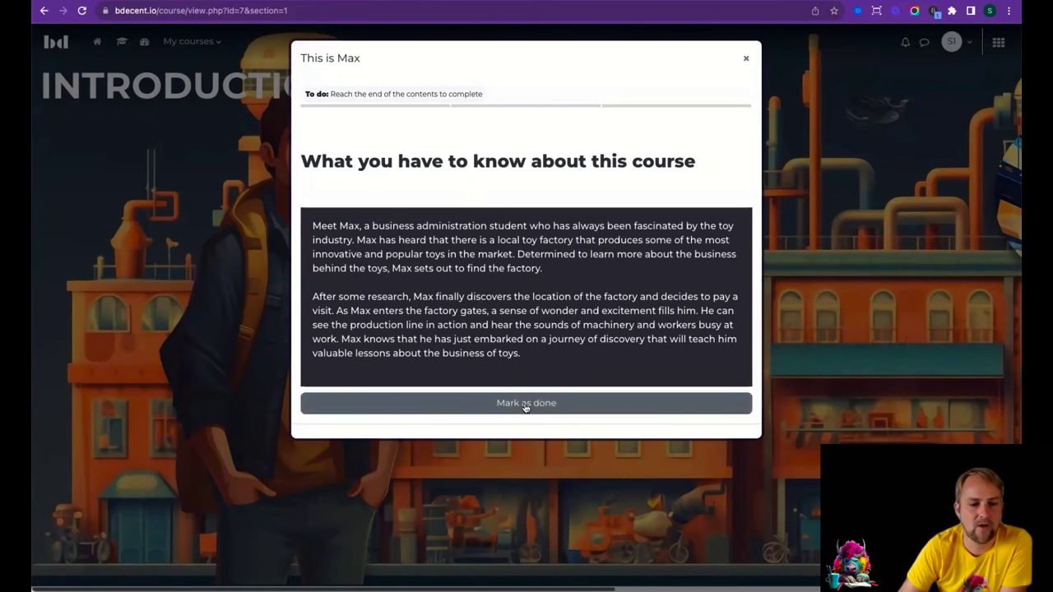
{"action": "left_click", "coordinate": [525, 405]}
Step: Find Max's letter on the desk in the office image and mark the "Max has left you a message" chapter as done
{"action": "scroll", "coordinate": [526, 409], "scroll_direction": "down", "scroll_amount": 3}
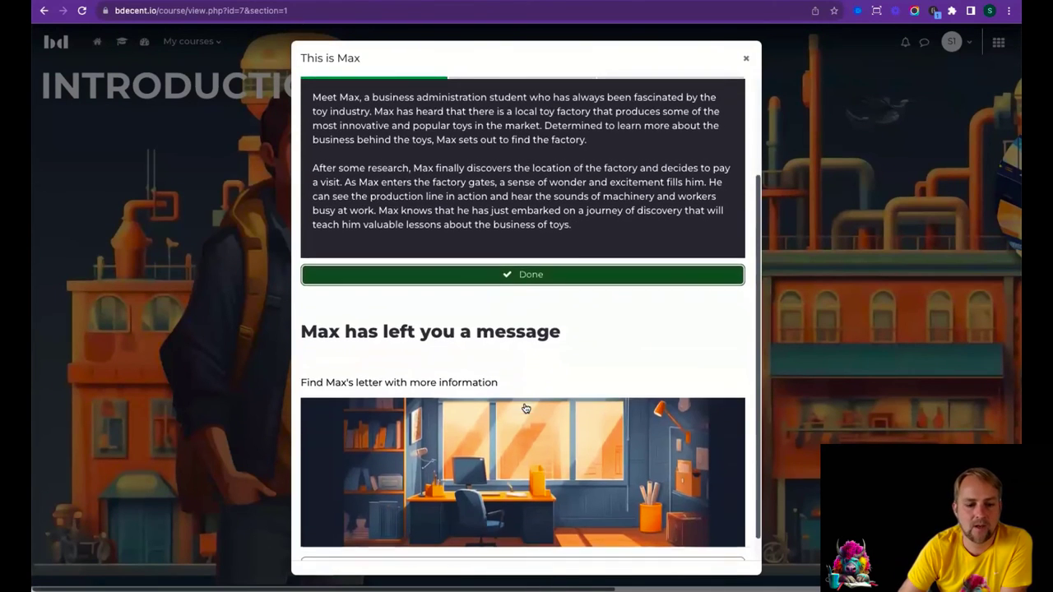
{"action": "scroll", "coordinate": [525, 409], "scroll_direction": "down", "scroll_amount": 1}
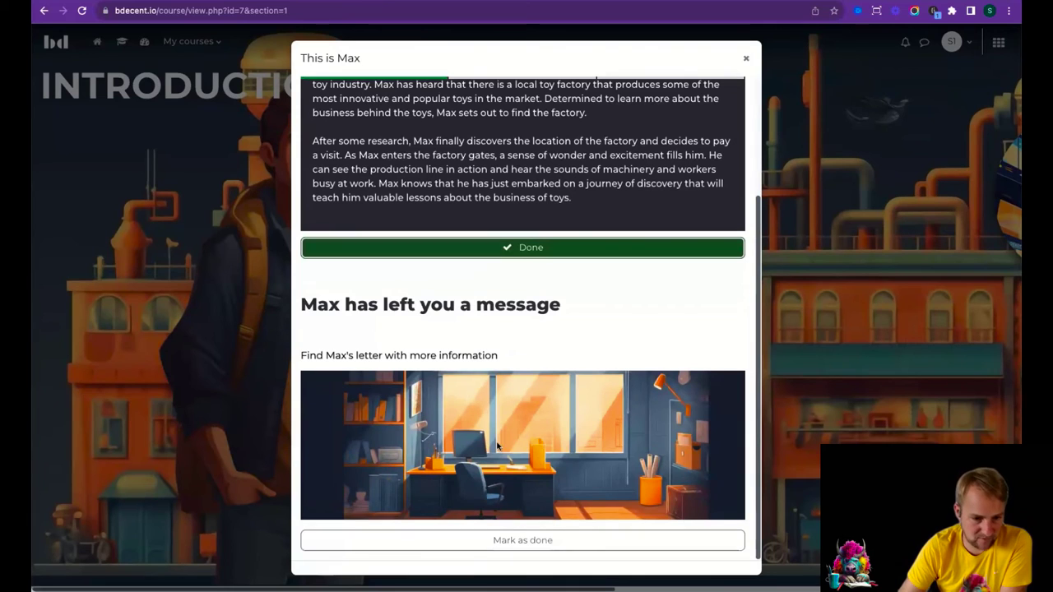
{"action": "left_click", "coordinate": [517, 469]}
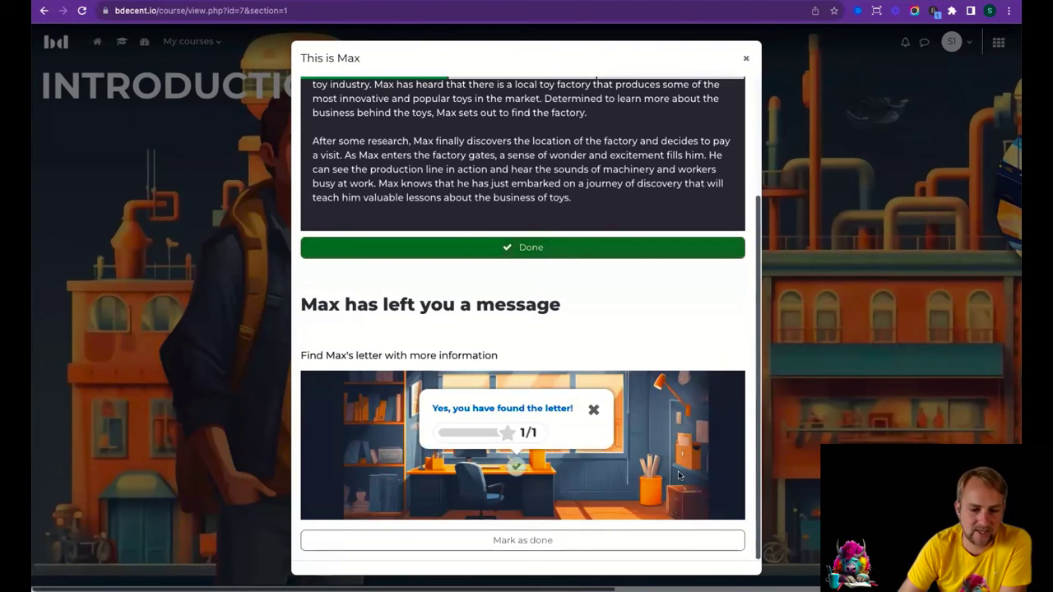
{"action": "left_click", "coordinate": [545, 541]}
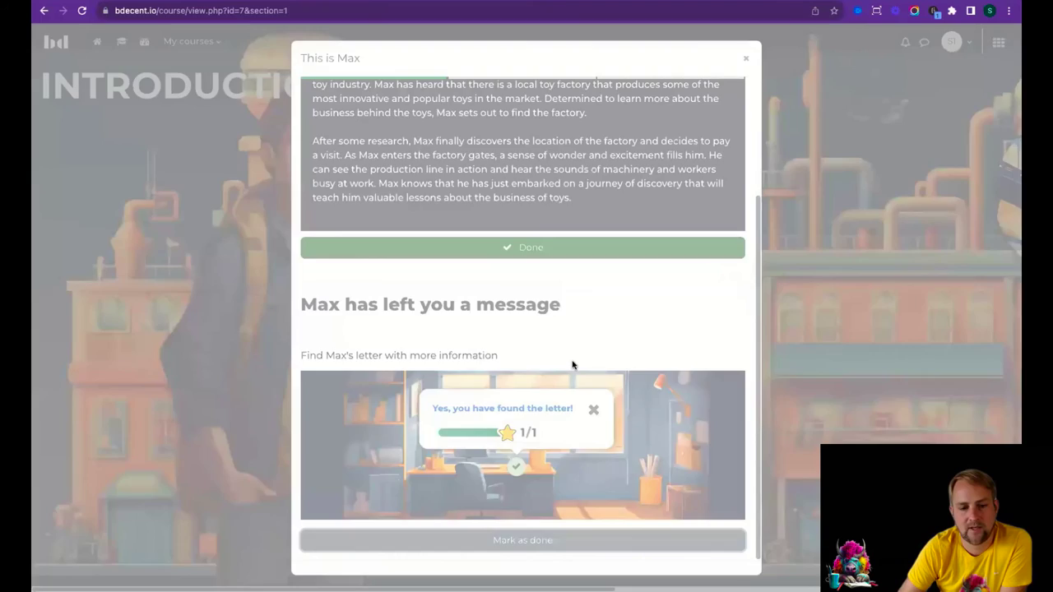
Step: Read through Max's letter and pick up the hearing protection shown beneath its text
{"action": "scroll", "coordinate": [560, 395], "scroll_direction": "down", "scroll_amount": 6}
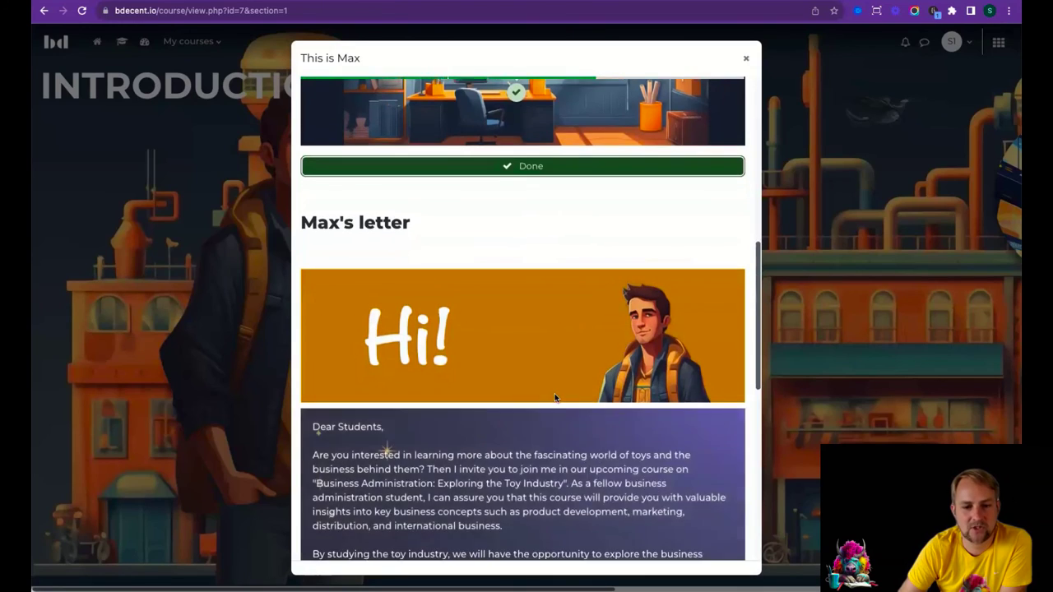
{"action": "scroll", "coordinate": [556, 398], "scroll_direction": "down", "scroll_amount": 3}
{"action": "scroll", "coordinate": [479, 356], "scroll_direction": "down", "scroll_amount": 2}
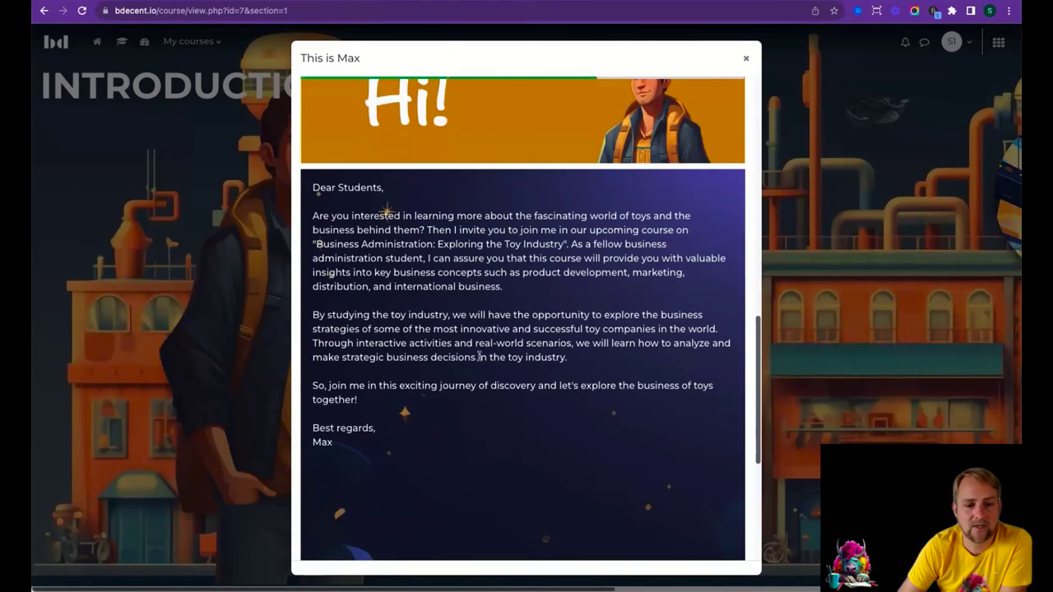
{"action": "scroll", "coordinate": [411, 353], "scroll_direction": "down", "scroll_amount": 5}
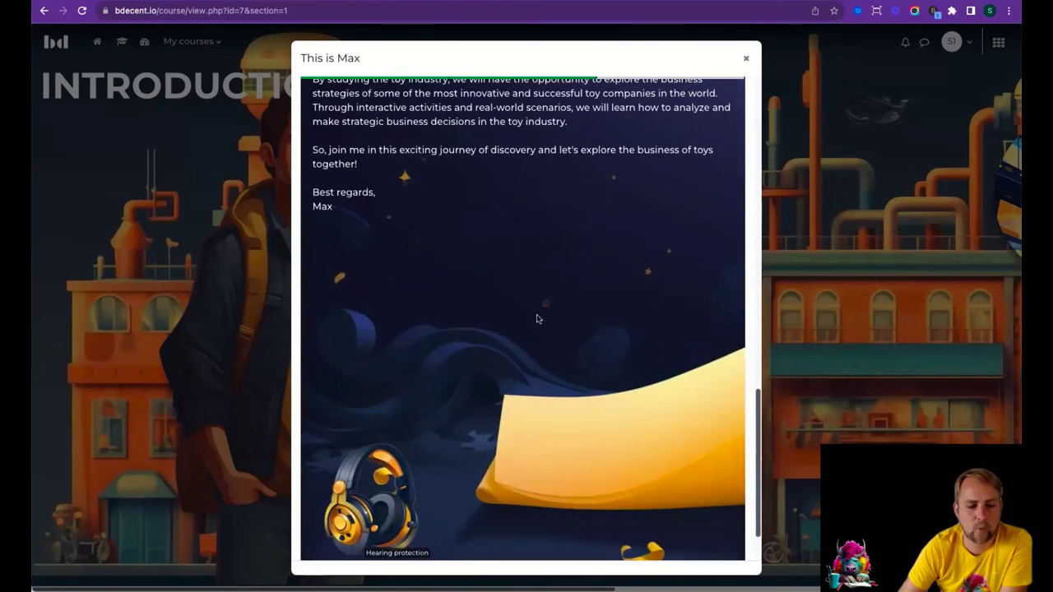
{"action": "scroll", "coordinate": [537, 320], "scroll_direction": "down", "scroll_amount": 2}
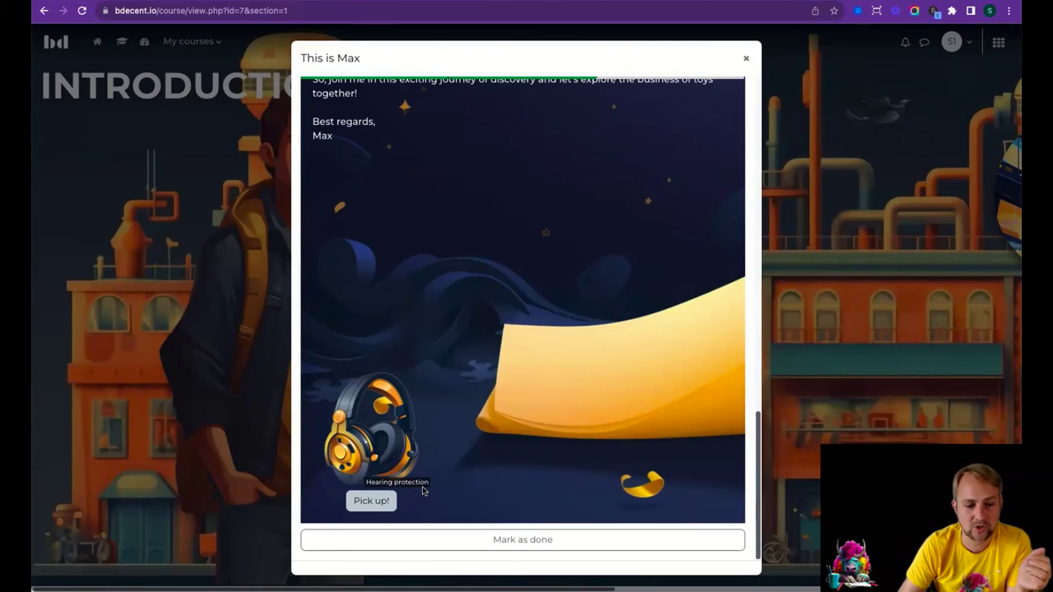
{"action": "left_click", "coordinate": [365, 504]}
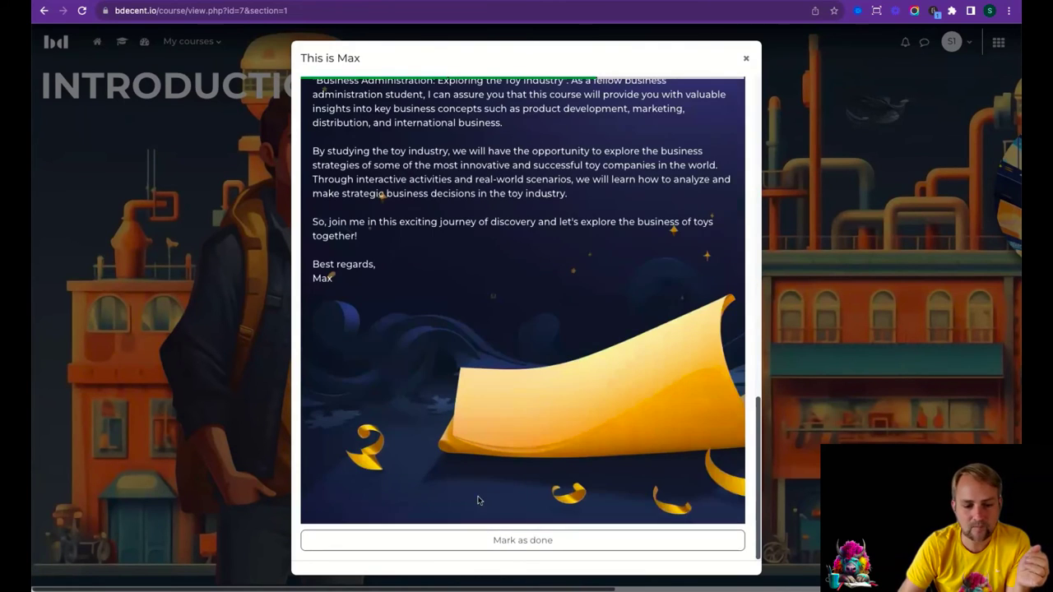
Step: Mark the Max's letter chapter as done and go back from the outro to the Introduction section
{"action": "left_click", "coordinate": [535, 539]}
{"action": "scroll", "coordinate": [536, 435], "scroll_direction": "down", "scroll_amount": 5}
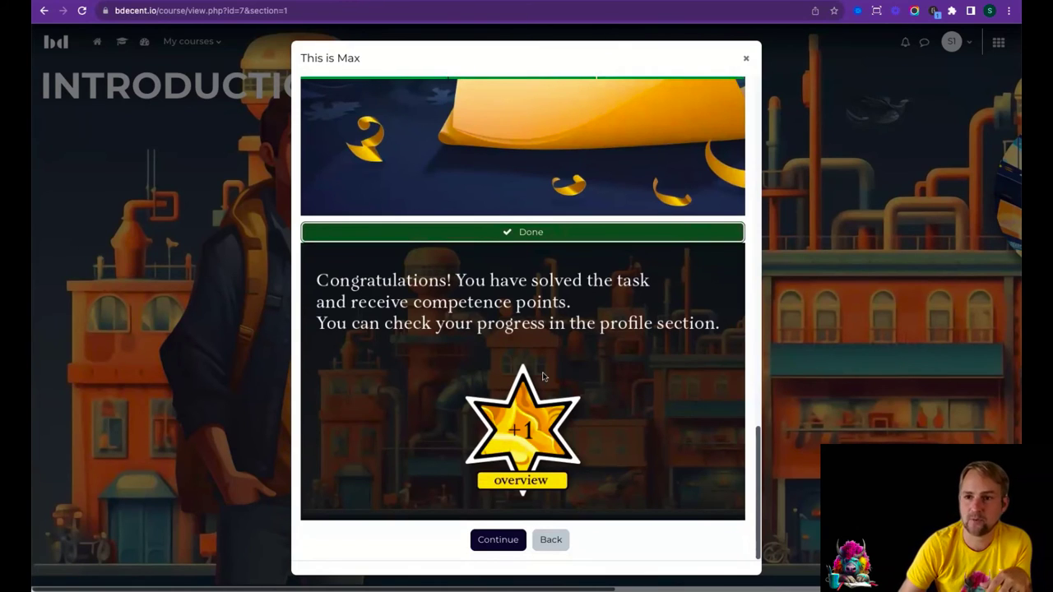
{"action": "left_click", "coordinate": [559, 540]}
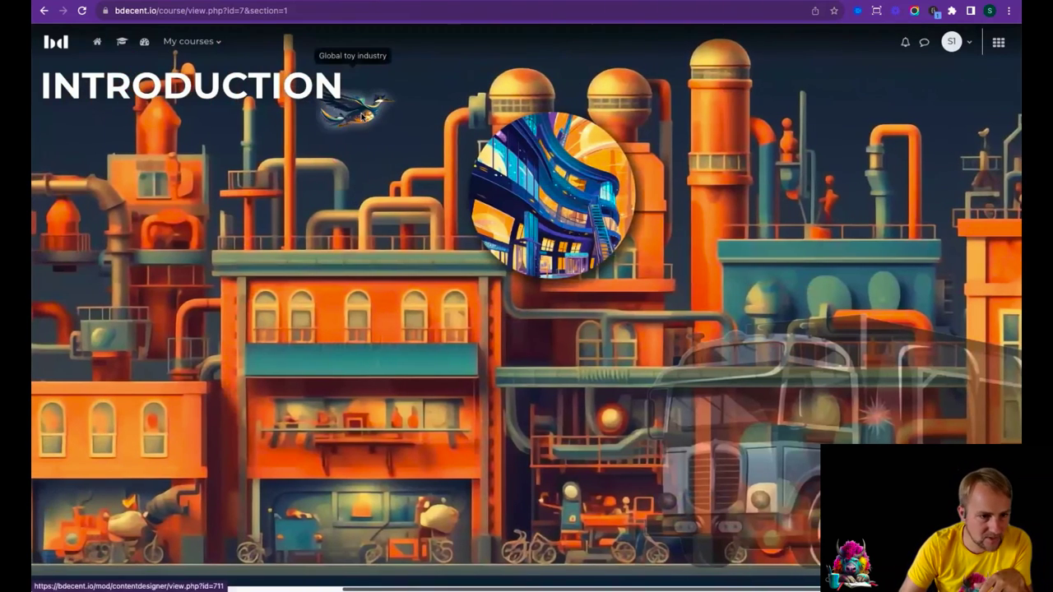
Step: Open the Global toy industry activity, reveal the answer to Guess the number, and mark that chapter as done
{"action": "left_click", "coordinate": [362, 116]}
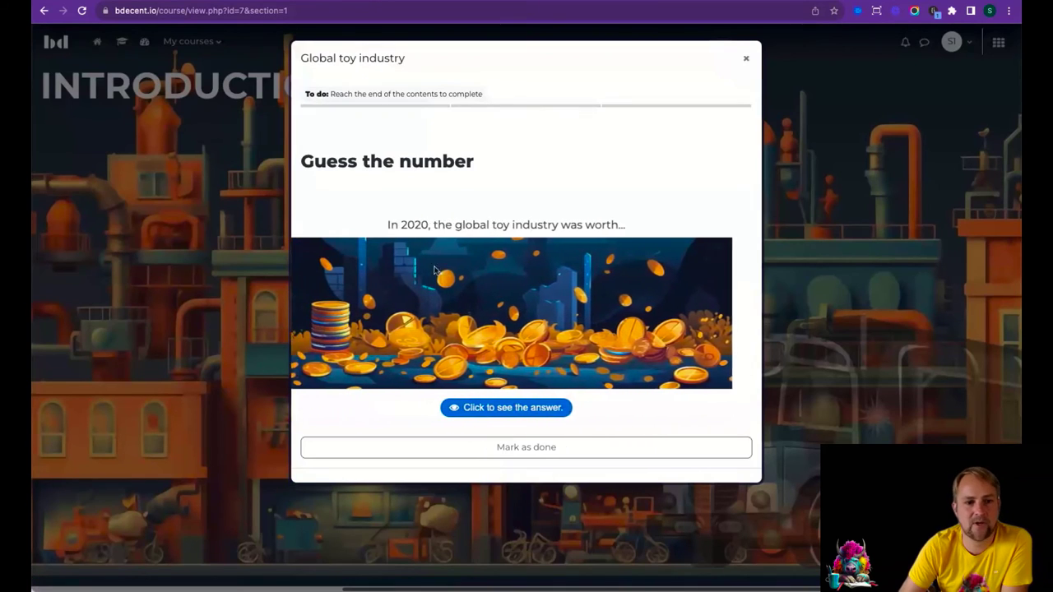
{"action": "left_click", "coordinate": [508, 412]}
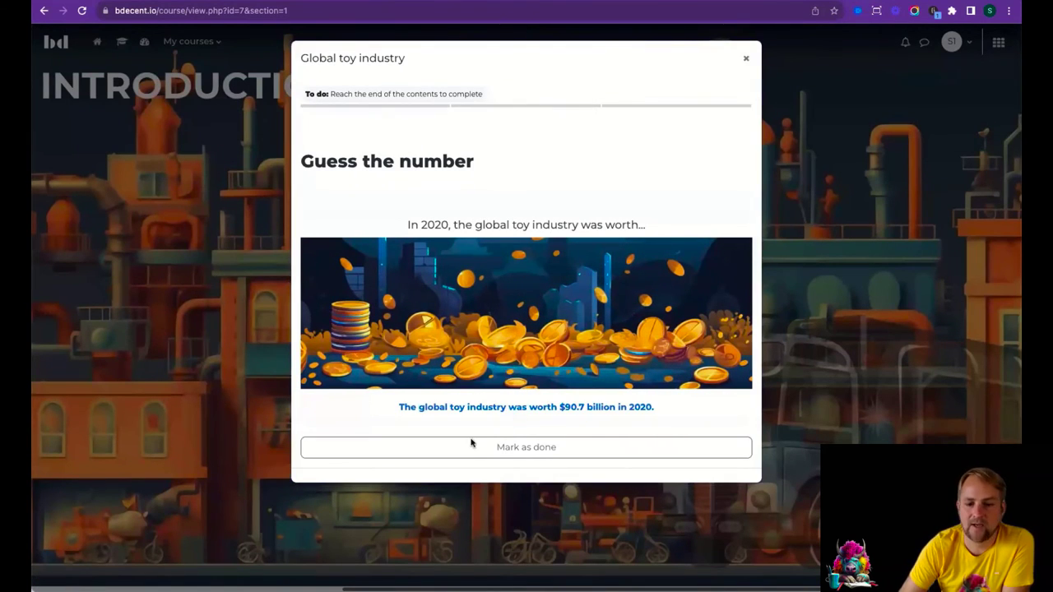
{"action": "left_click", "coordinate": [563, 446]}
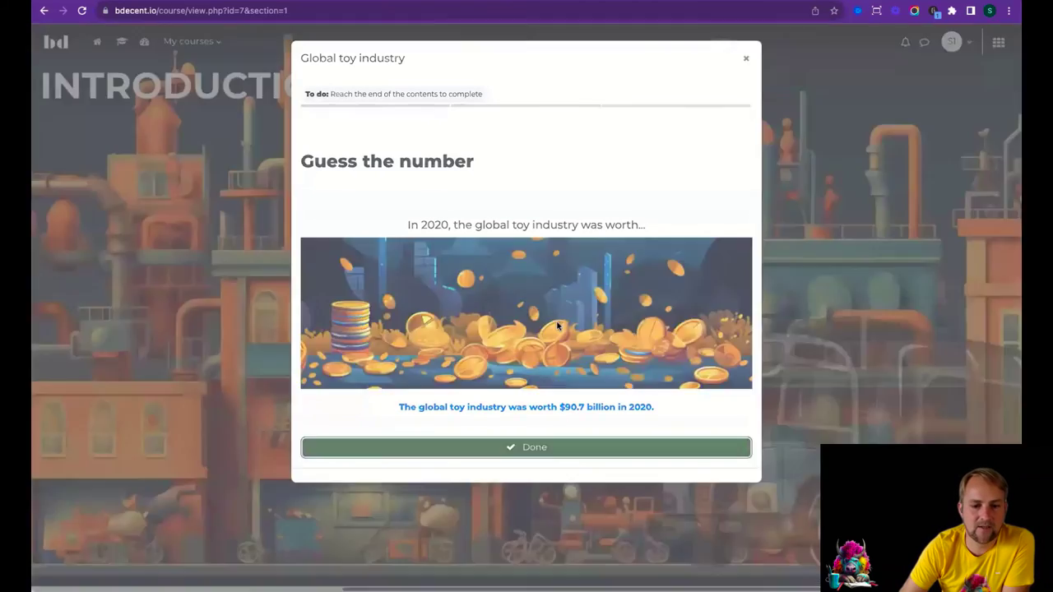
Step: Pick up the shoes beneath the Read some interesting facts text and mark that chapter as done
{"action": "scroll", "coordinate": [557, 327], "scroll_direction": "down", "scroll_amount": 5}
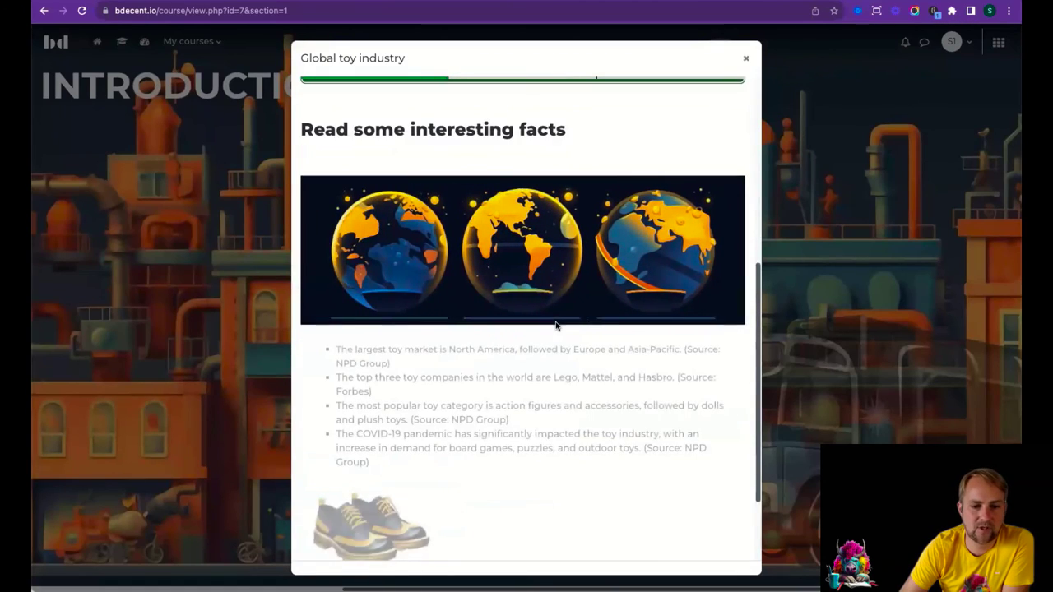
{"action": "scroll", "coordinate": [556, 327], "scroll_direction": "down", "scroll_amount": 3}
{"action": "left_click", "coordinate": [373, 517]}
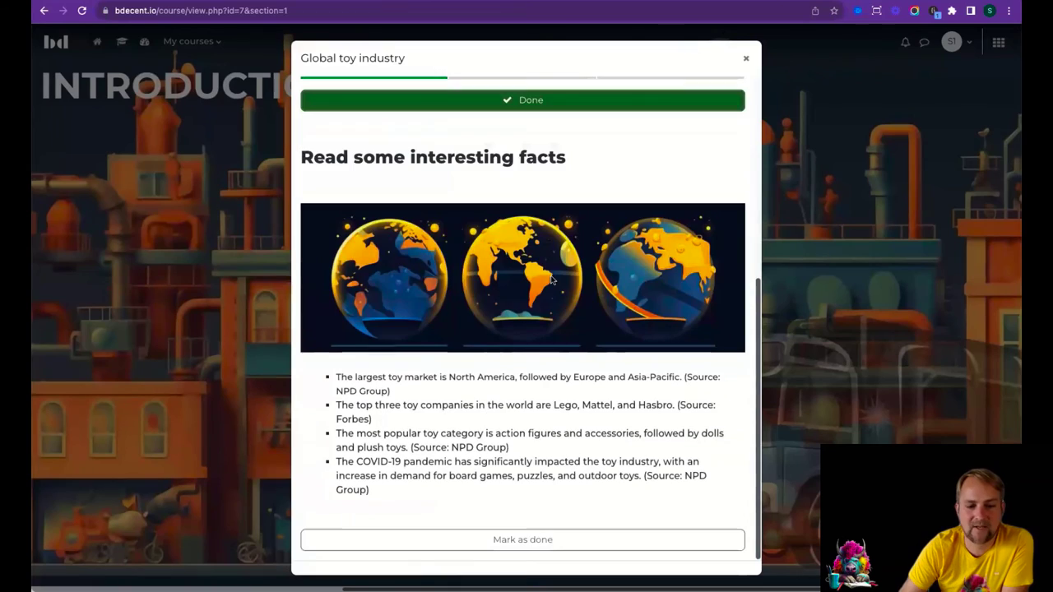
{"action": "left_click", "coordinate": [531, 540]}
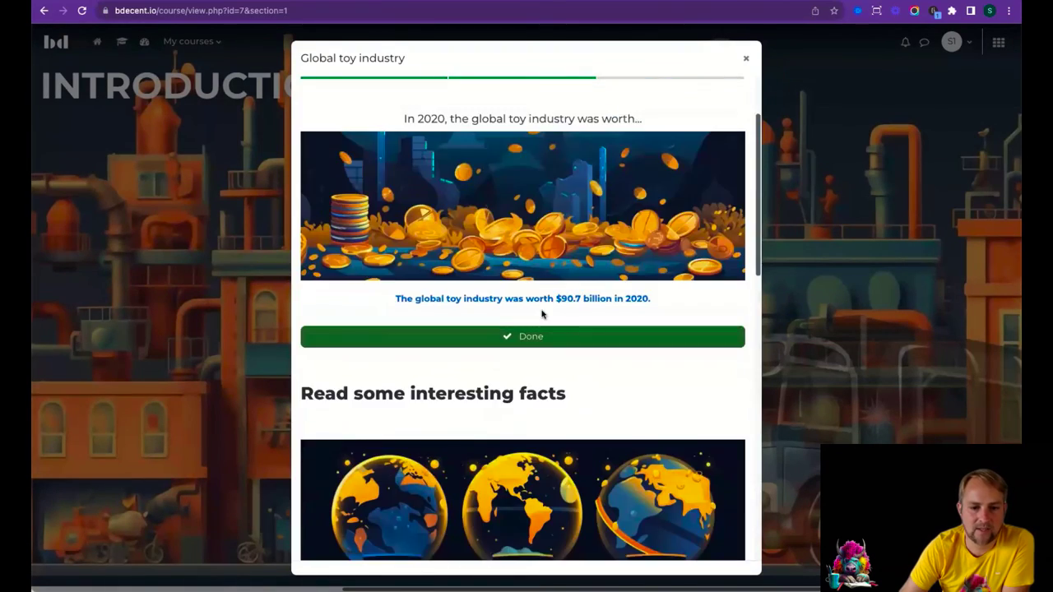
Step: Mark the last chapter of Global toy industry as done and go back from the outro to the Introduction section
{"action": "scroll", "coordinate": [542, 313], "scroll_direction": "down", "scroll_amount": 10}
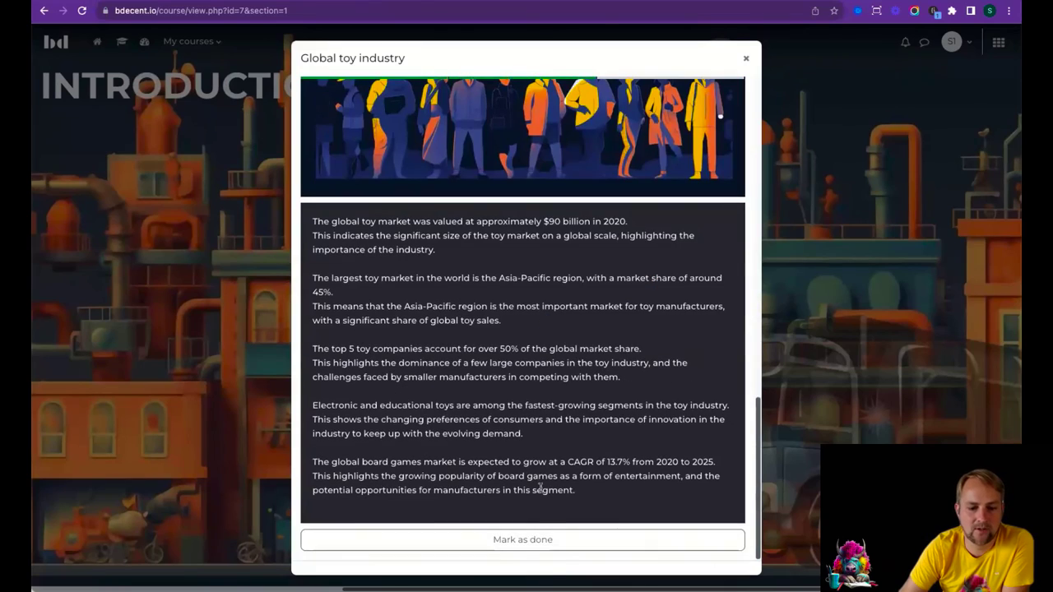
{"action": "left_click", "coordinate": [559, 543]}
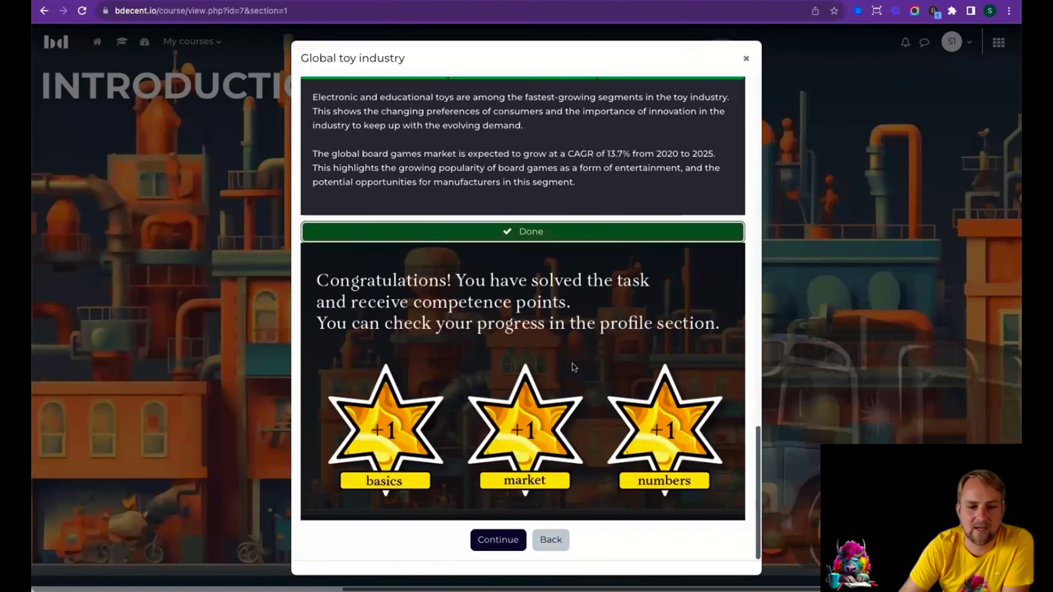
{"action": "left_click", "coordinate": [544, 540]}
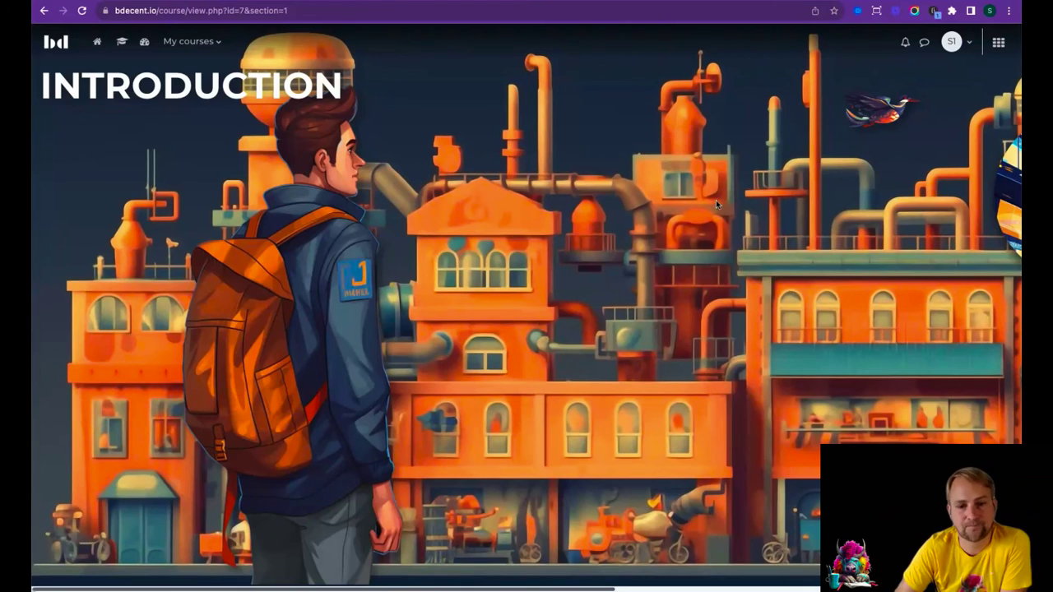
Step: Leave the Introduction section and open the Interactions course from the current courses
{"action": "left_click", "coordinate": [190, 409]}
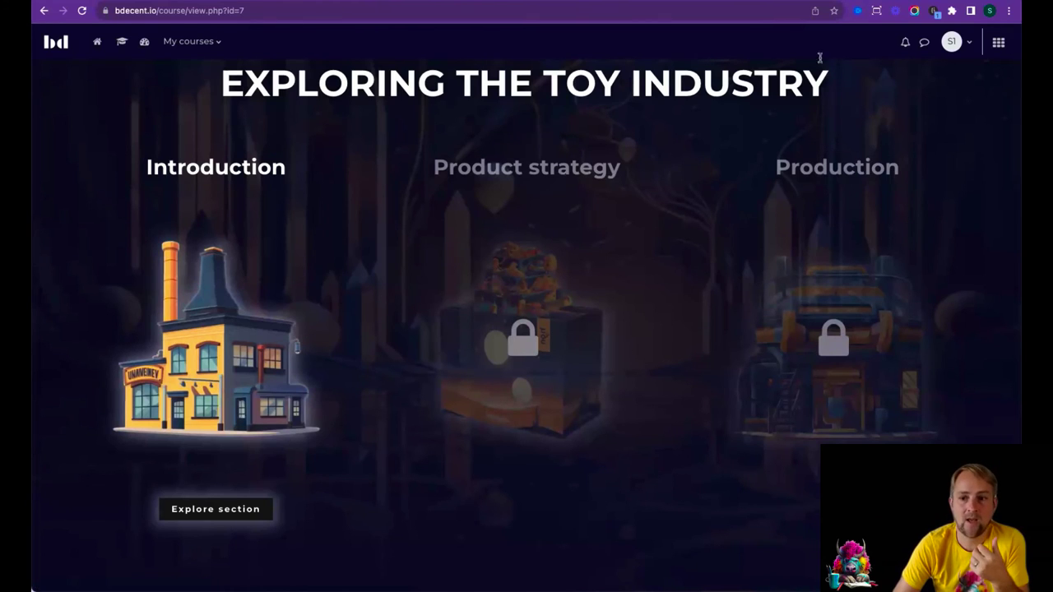
{"action": "left_click", "coordinate": [218, 51]}
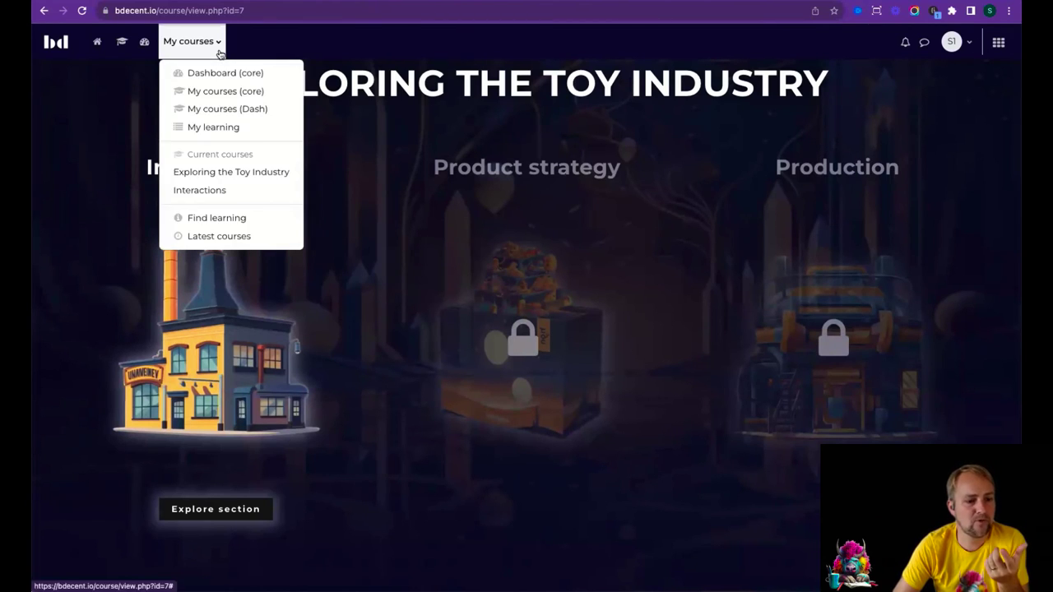
{"action": "left_click", "coordinate": [231, 189]}
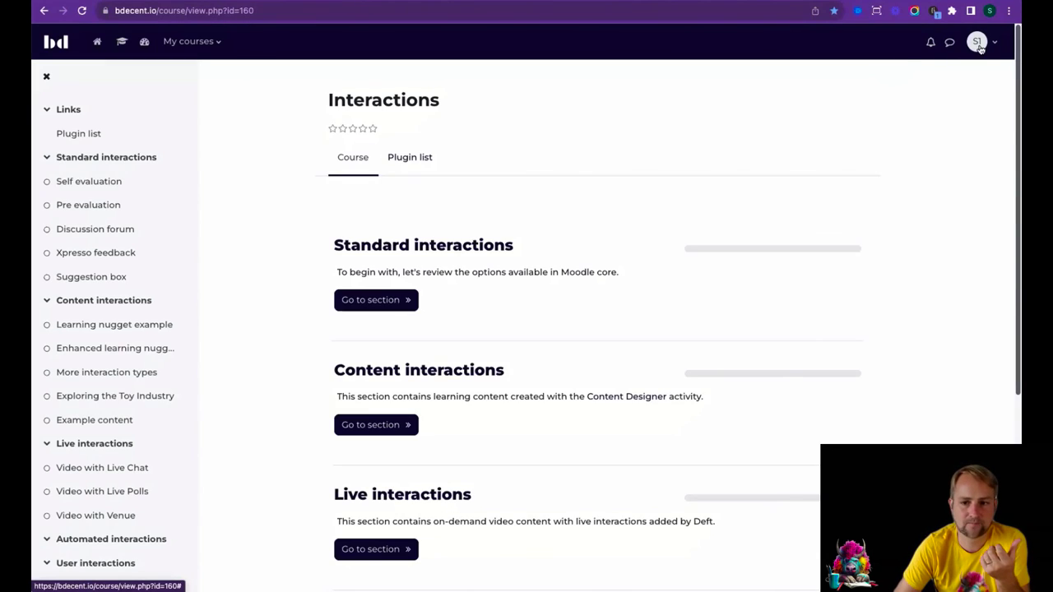
Step: Log out of the learner session, return to the teacher account, and go back to the Interactions course
{"action": "left_click", "coordinate": [976, 41]}
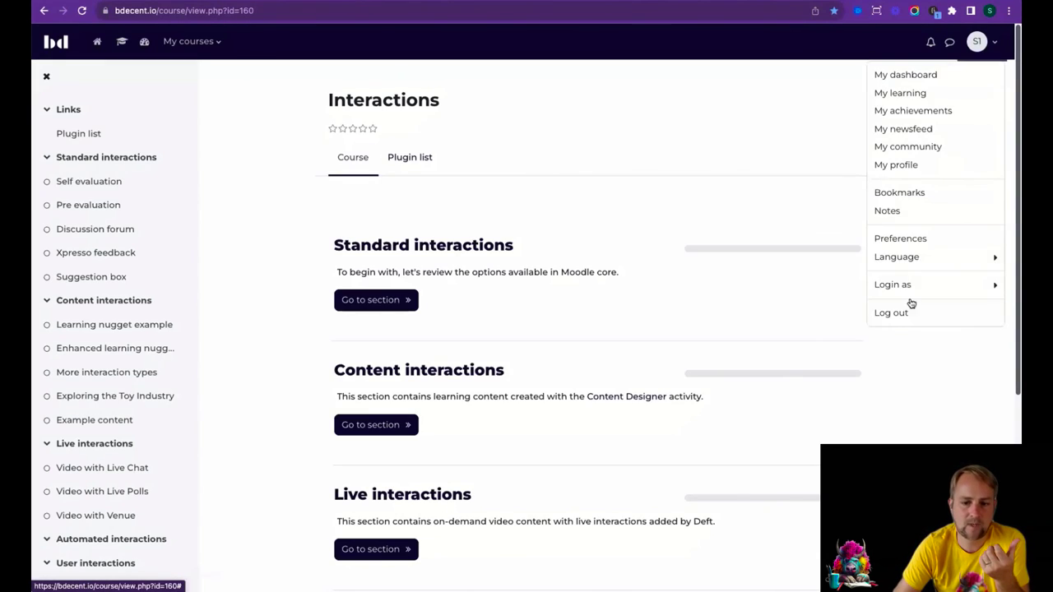
{"action": "left_click", "coordinate": [905, 311]}
{"action": "left_click", "coordinate": [480, 290]}
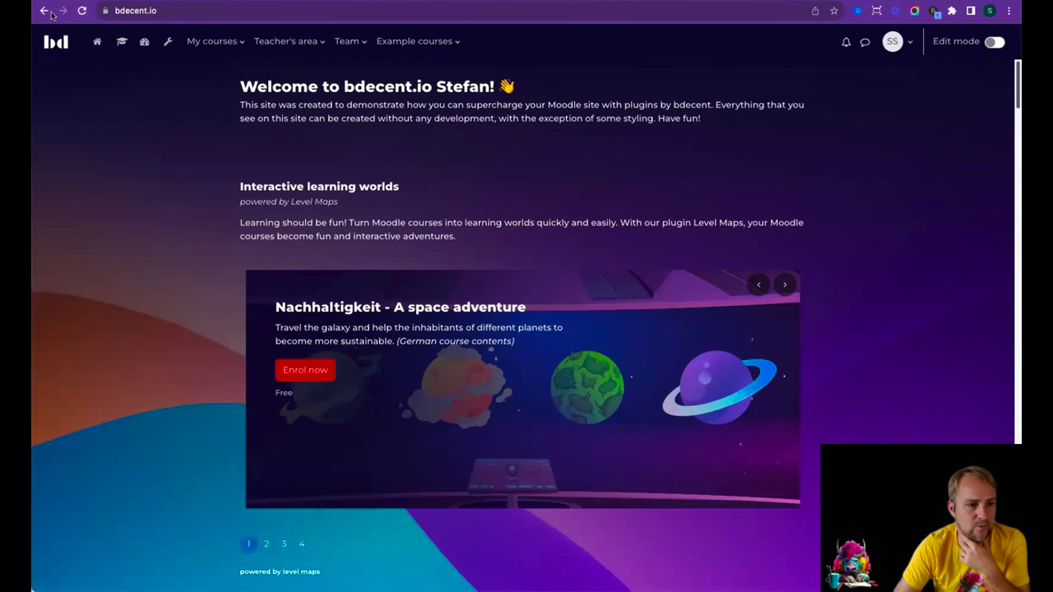
{"action": "left_click", "coordinate": [43, 11]}
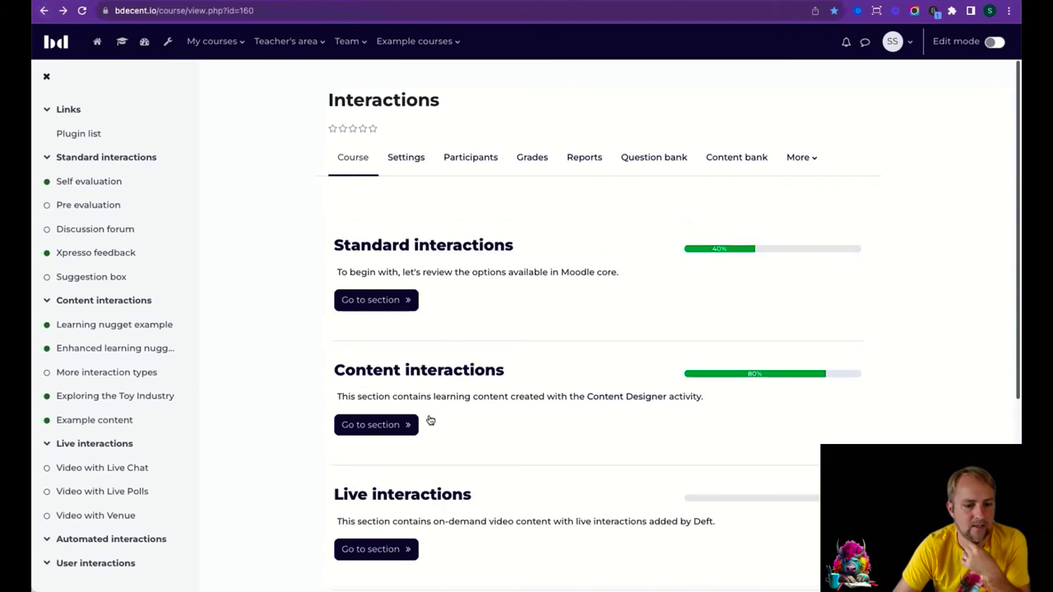
Step: Open the Content interactions section and bring up the Course format options in the Interactions course settings
{"action": "left_click", "coordinate": [403, 423]}
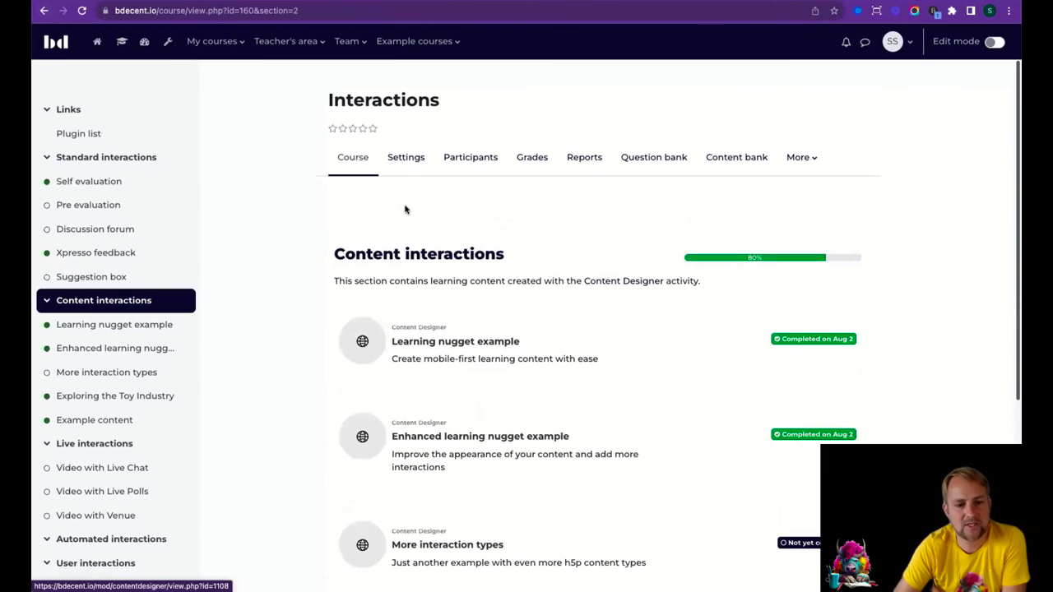
{"action": "left_click", "coordinate": [405, 160]}
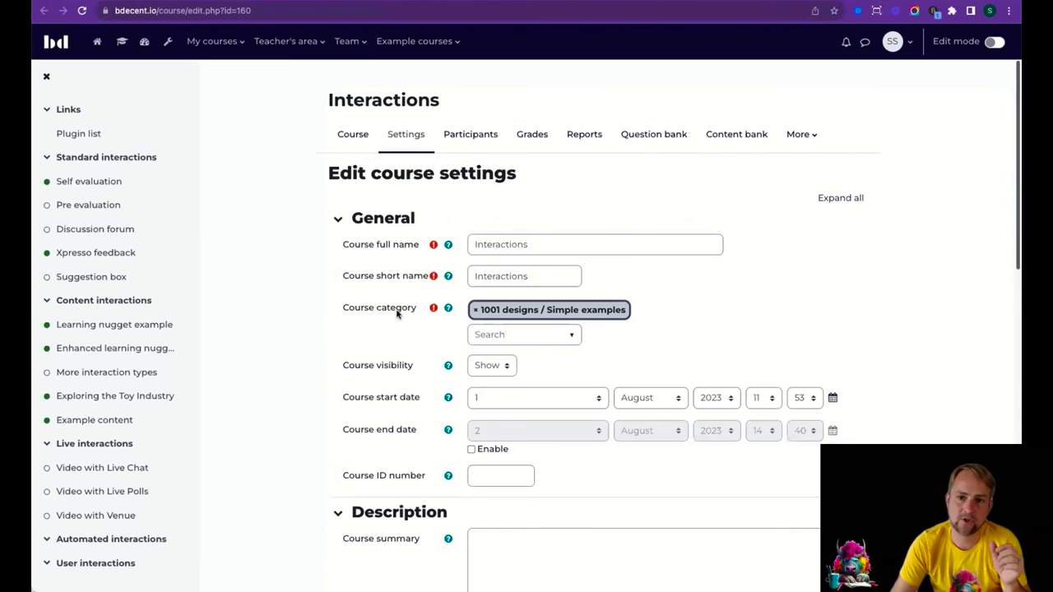
{"action": "scroll", "coordinate": [398, 309], "scroll_direction": "down", "scroll_amount": 7}
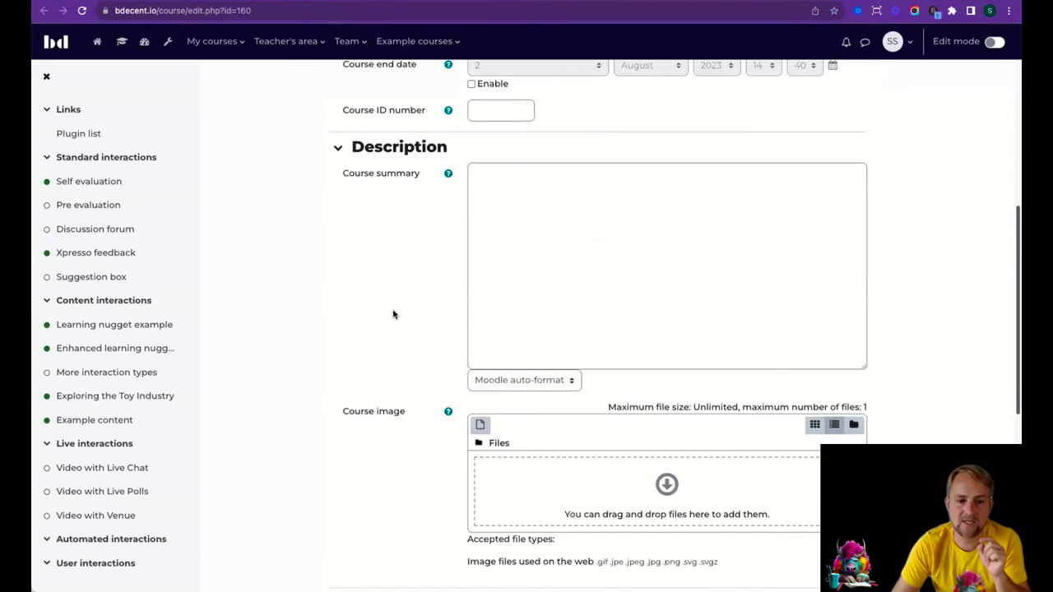
{"action": "scroll", "coordinate": [401, 308], "scroll_direction": "down", "scroll_amount": 3}
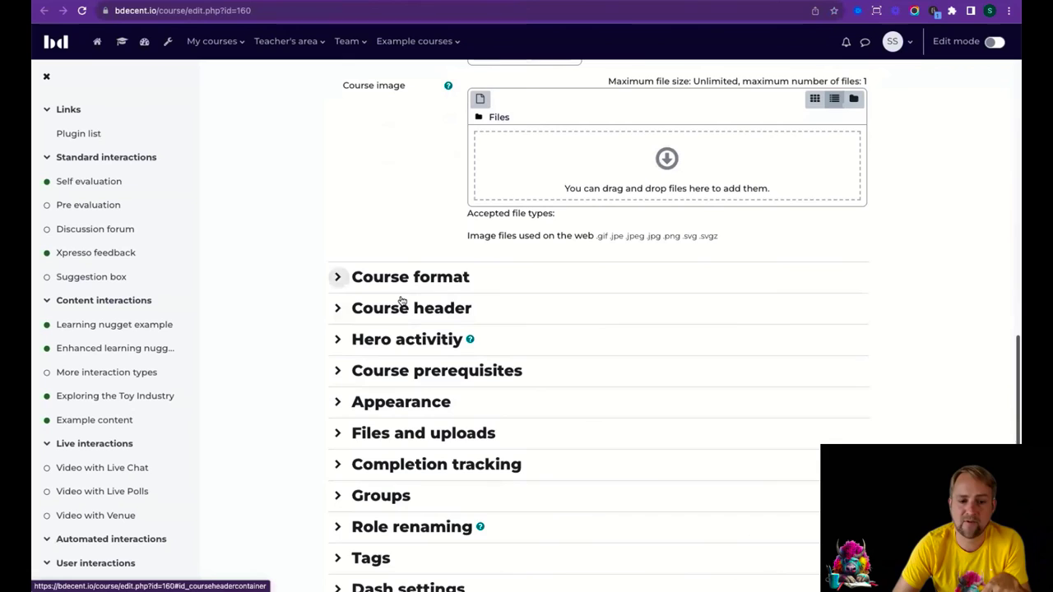
{"action": "left_click", "coordinate": [427, 259]}
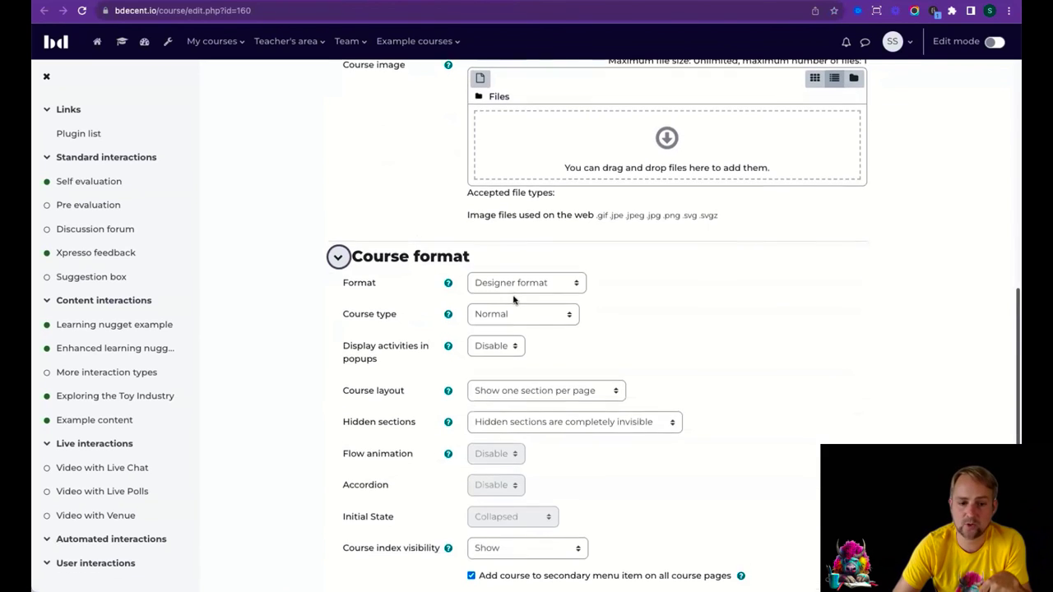
Step: Set Display activities in popups to Enable for the course and save the settings
{"action": "scroll", "coordinate": [513, 294], "scroll_direction": "down", "scroll_amount": 3}
{"action": "left_click_drag", "start_coordinate": [326, 157], "coordinate": [378, 176]}
{"action": "left_click", "coordinate": [496, 153]}
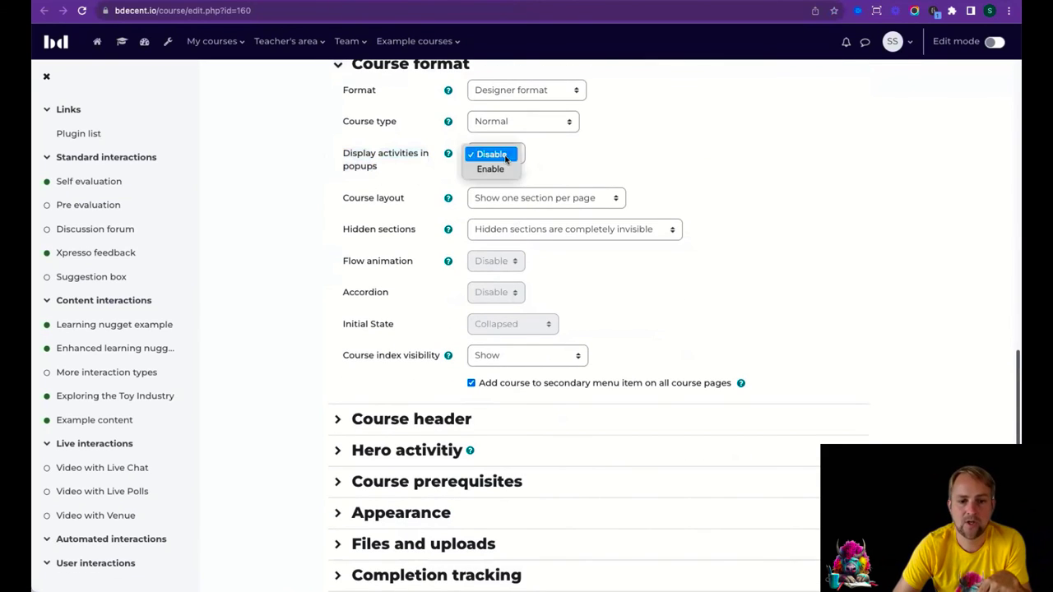
{"action": "left_click", "coordinate": [501, 170]}
{"action": "scroll", "coordinate": [535, 179], "scroll_direction": "down", "scroll_amount": 5}
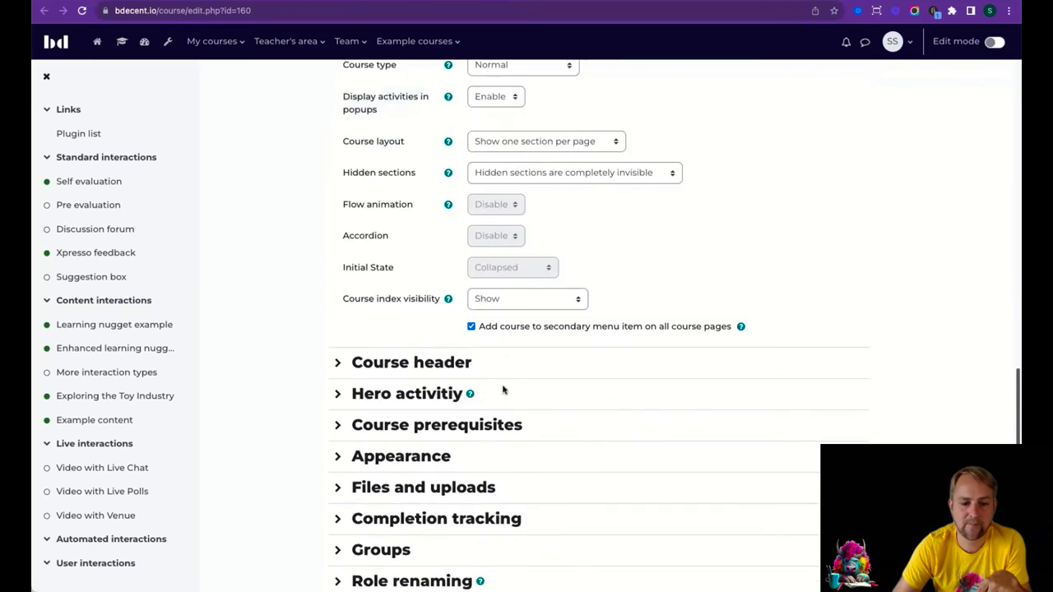
{"action": "left_click", "coordinate": [529, 506]}
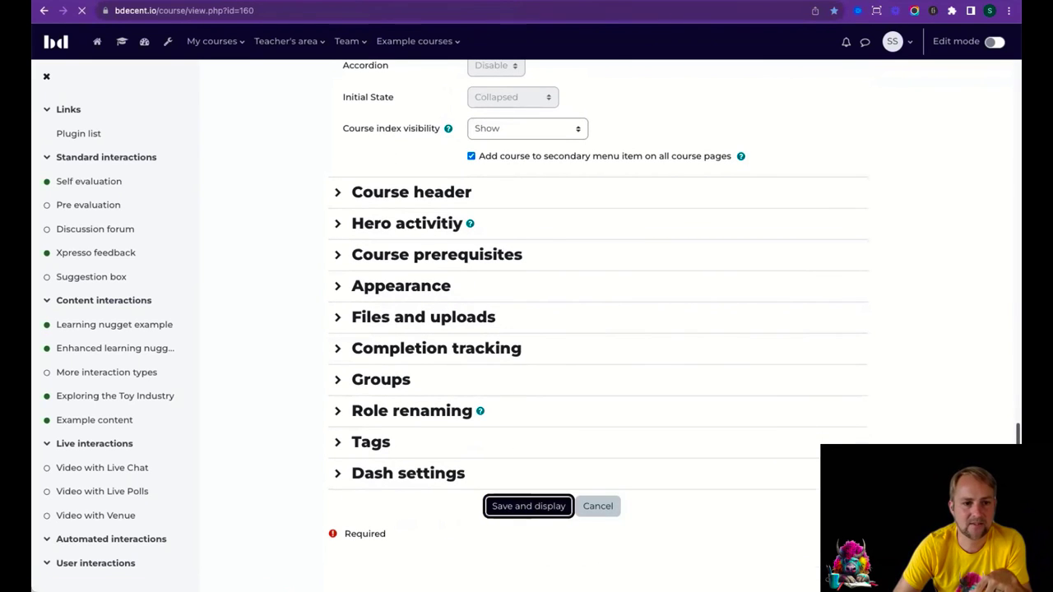
Step: Reload the Content interactions section, view the Learning nugget example in its popup, and close it
{"action": "left_click", "coordinate": [80, 14]}
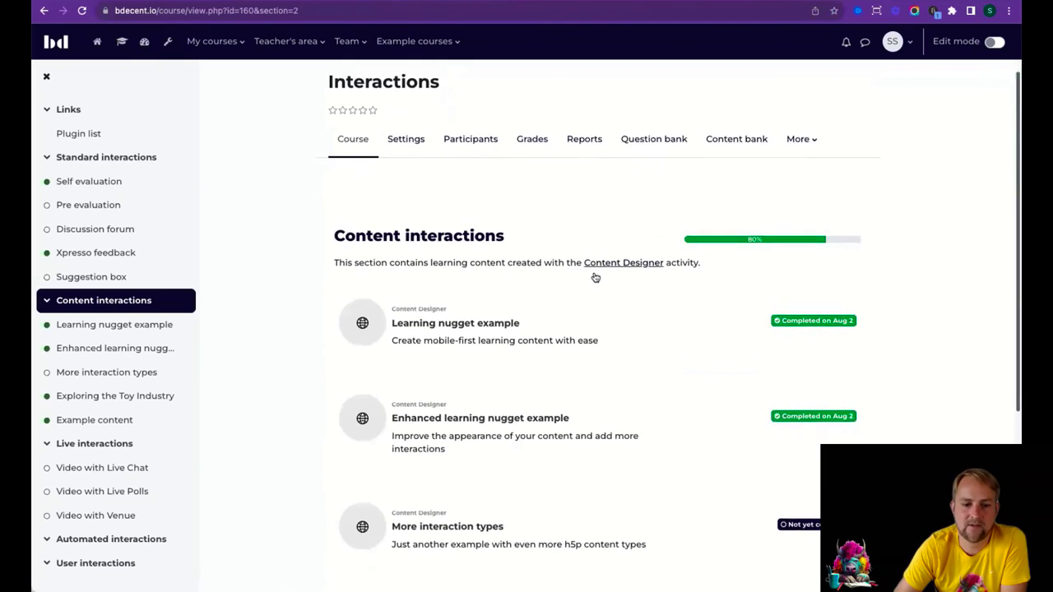
{"action": "left_click", "coordinate": [453, 178]}
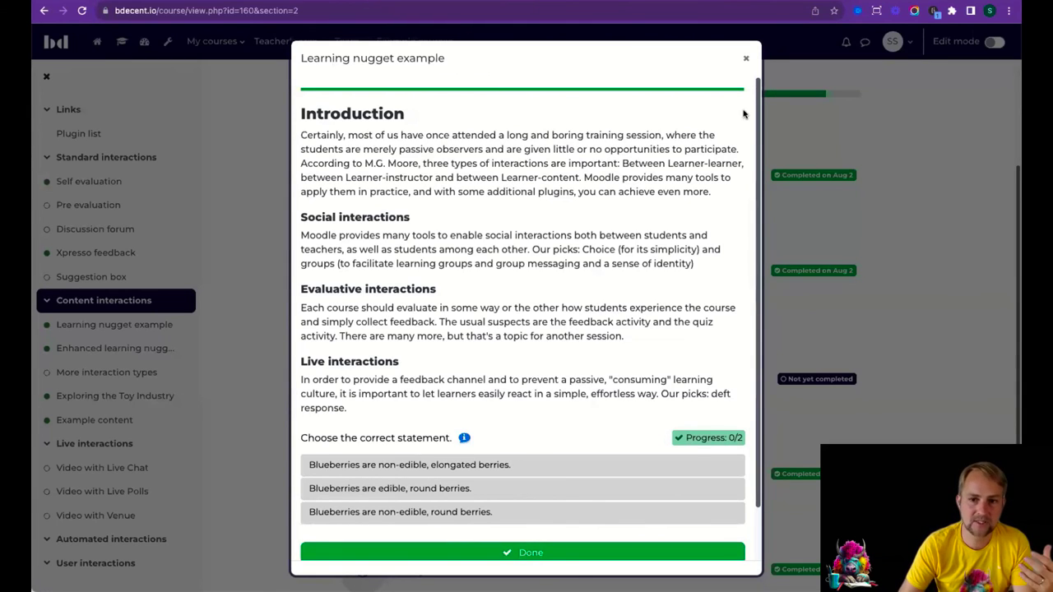
{"action": "left_click", "coordinate": [747, 62]}
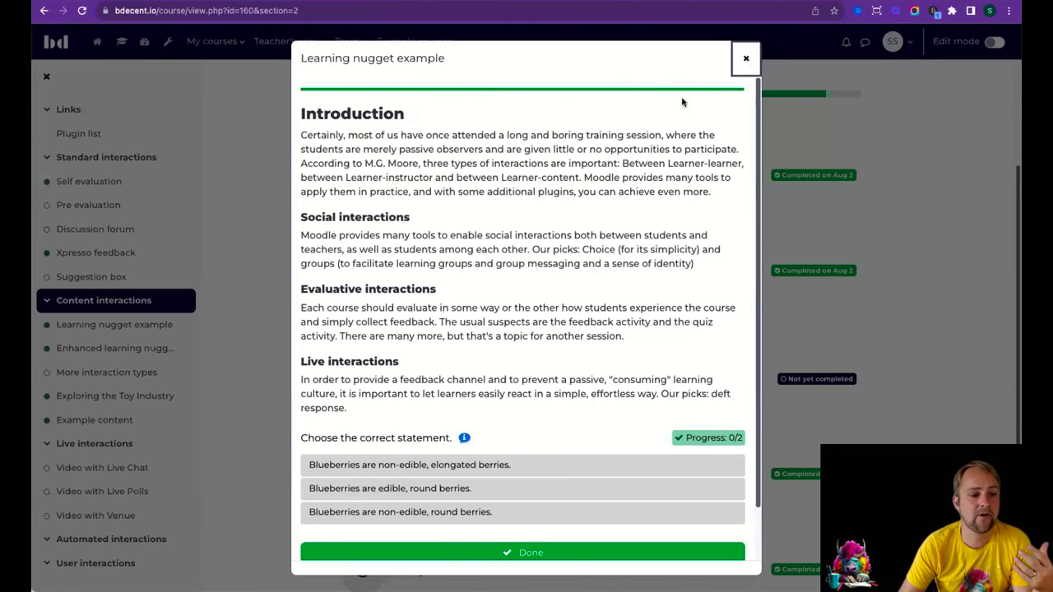
Step: Open the Self evaluation choice in the Standard interactions section, view its response chart in the popup, and close it
{"action": "left_click", "coordinate": [108, 161]}
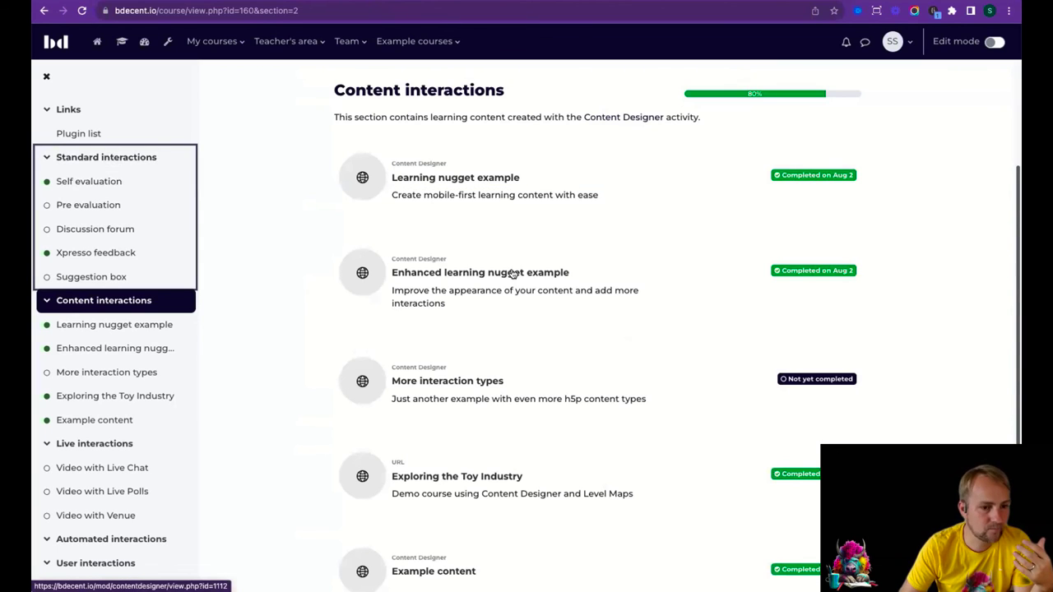
{"action": "left_click", "coordinate": [447, 278]}
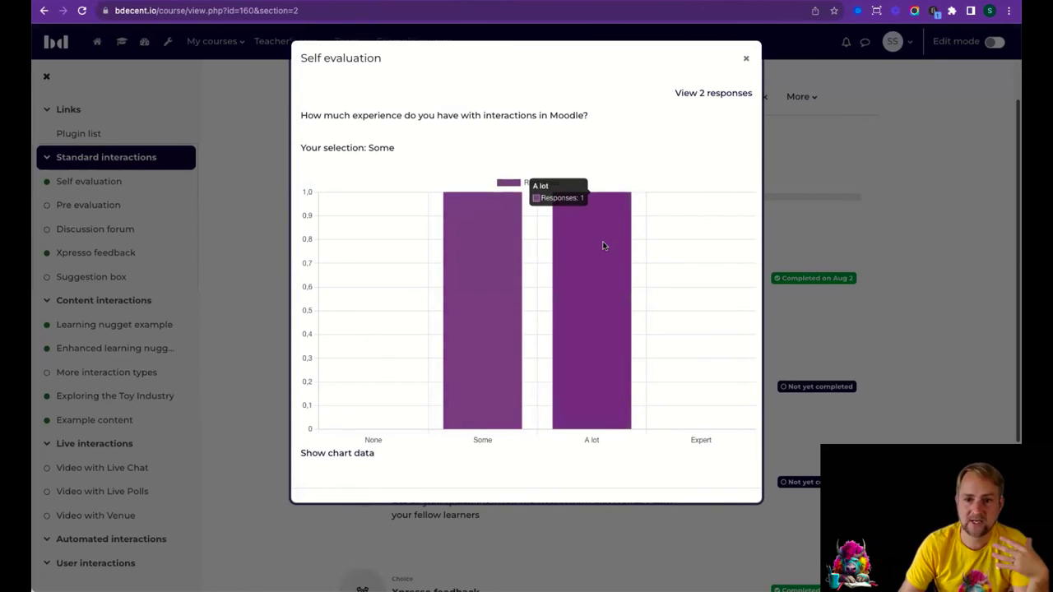
{"action": "left_click", "coordinate": [748, 62]}
{"action": "scroll", "coordinate": [344, 352], "scroll_direction": "down", "scroll_amount": 2}
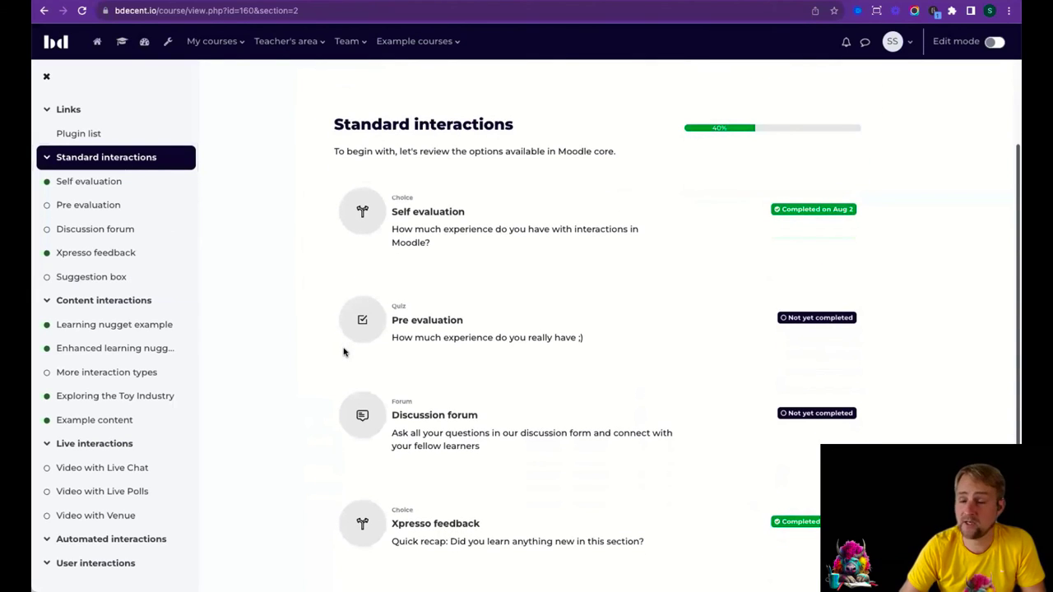